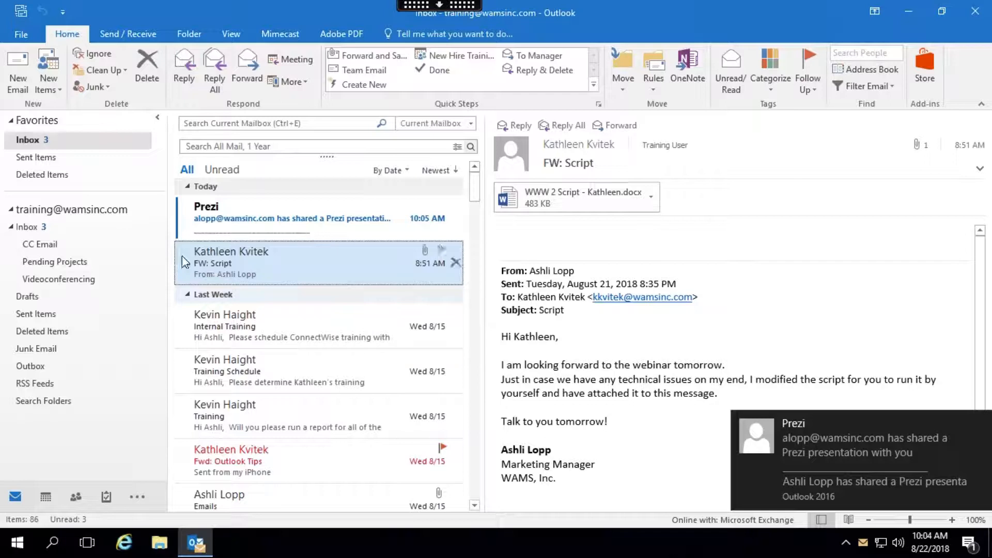
# View the CC Email subfolder and bring up the Inbox's options for creating a new folder, without creating one
pyautogui.click(43, 244)
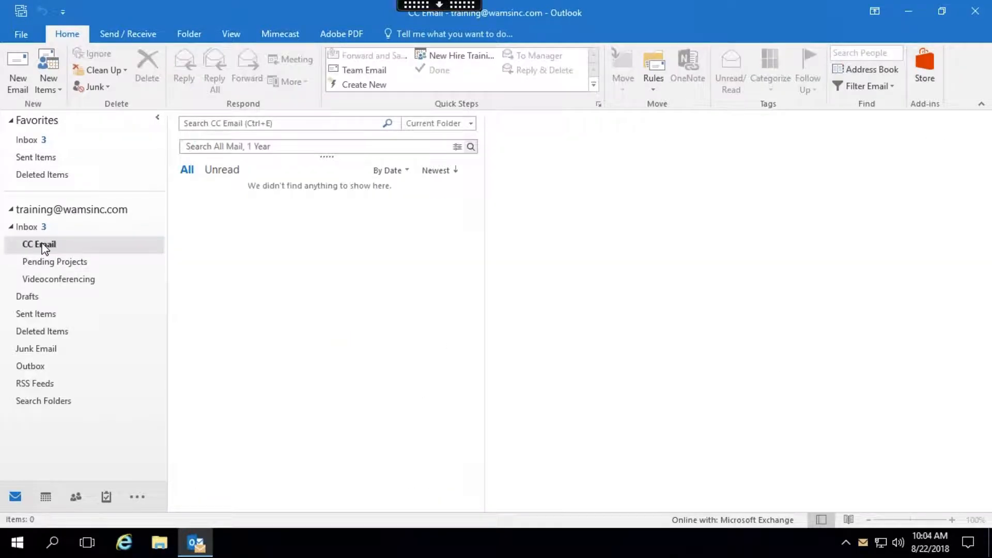
pyautogui.click(32, 227)
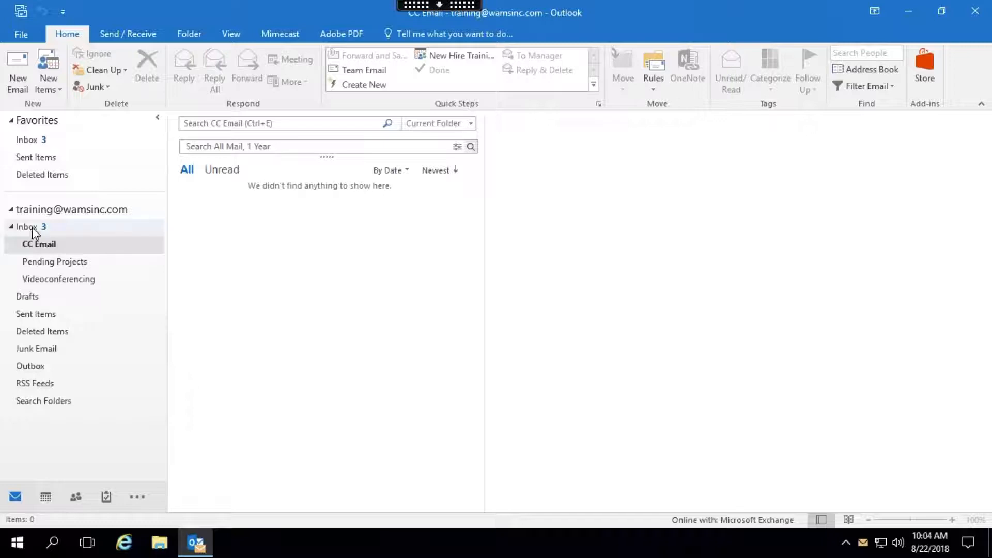
pyautogui.rightClick(33, 228)
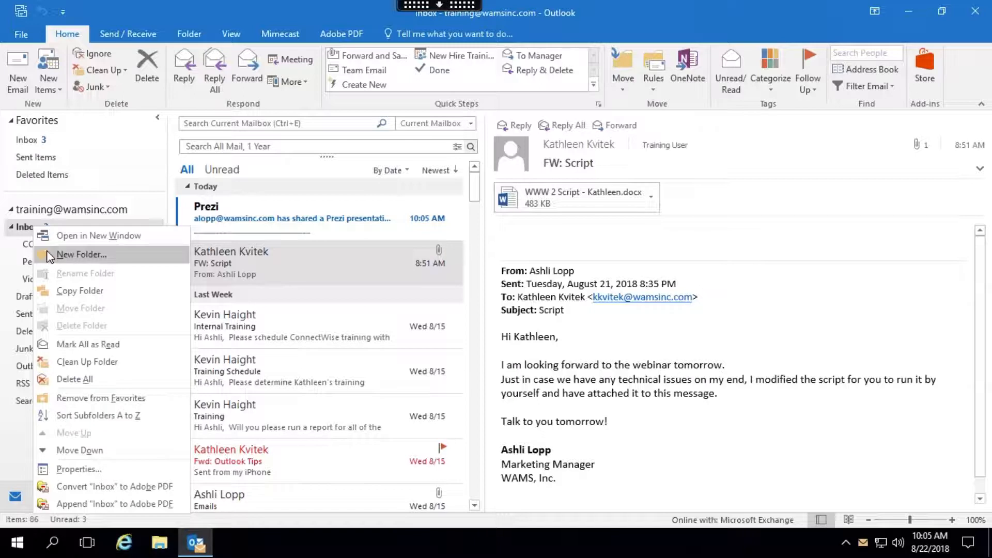
pyautogui.click(31, 227)
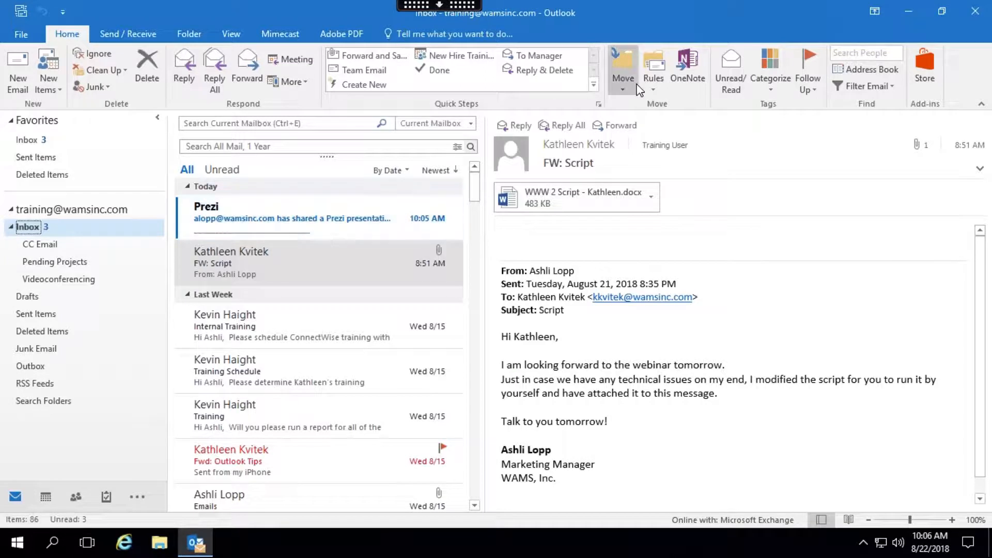
pyautogui.click(655, 92)
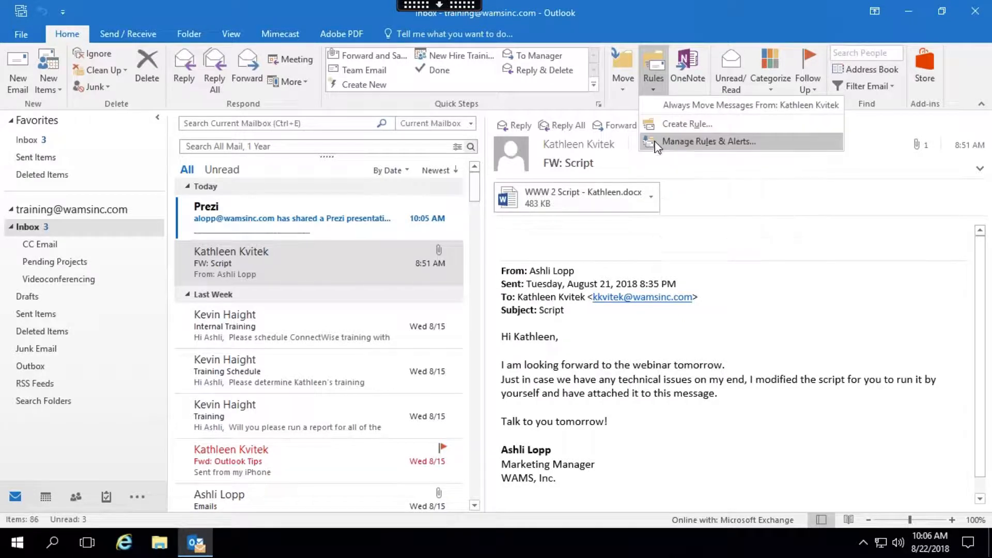
pyautogui.click(661, 128)
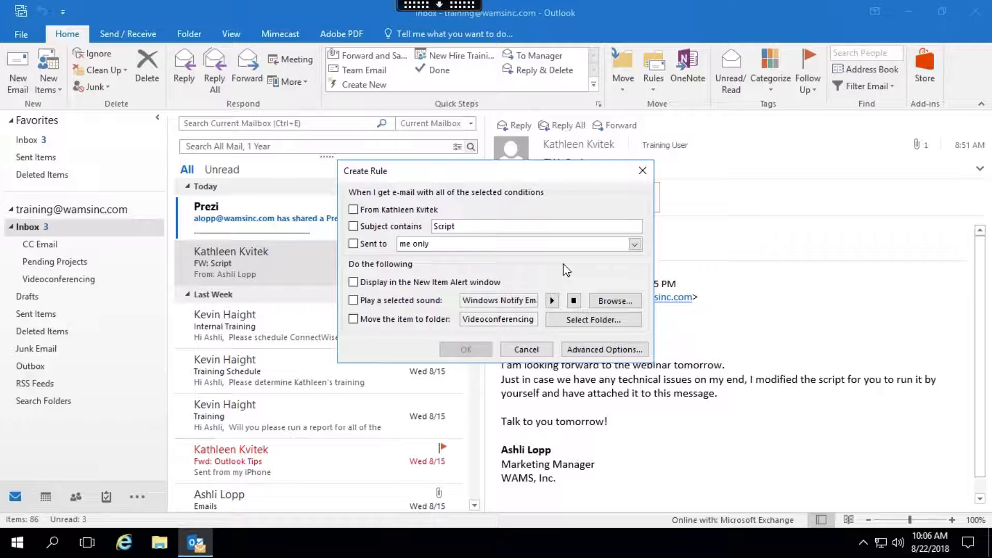
pyautogui.click(583, 349)
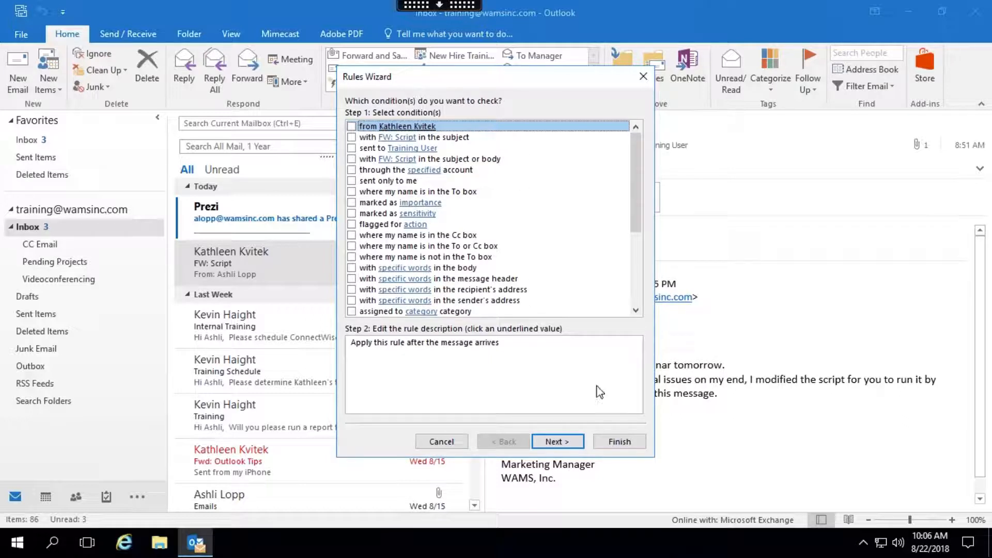
pyautogui.click(424, 440)
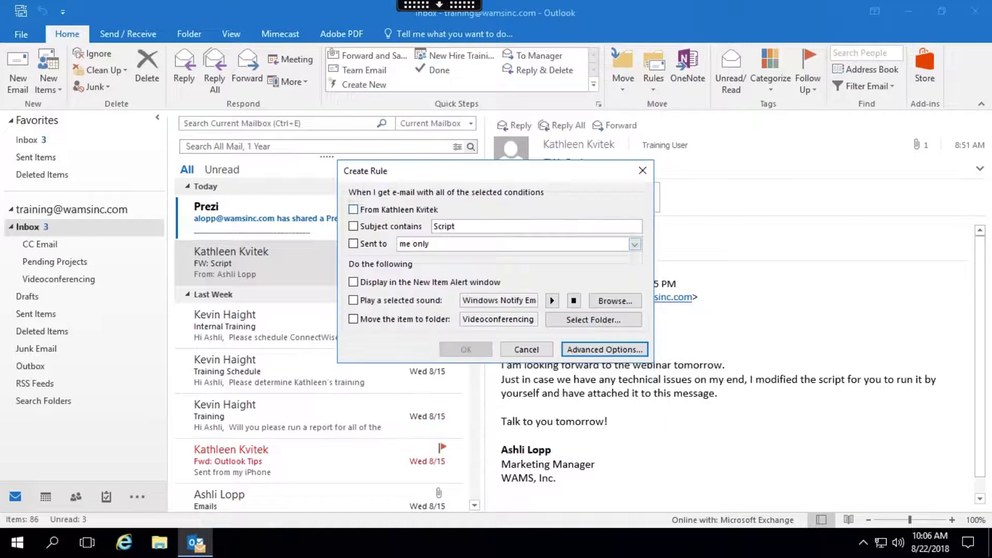
pyautogui.click(527, 349)
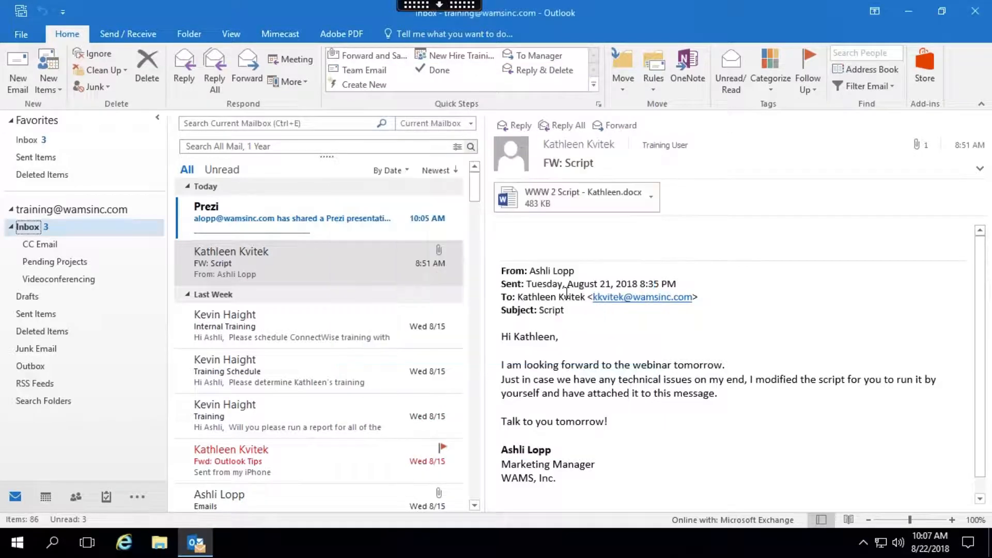
pyautogui.click(653, 85)
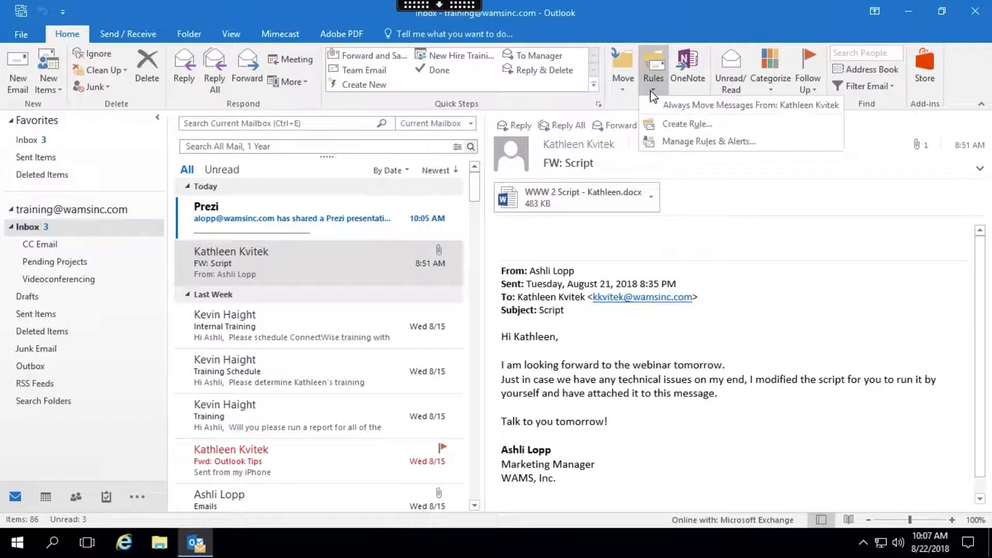
pyautogui.click(667, 141)
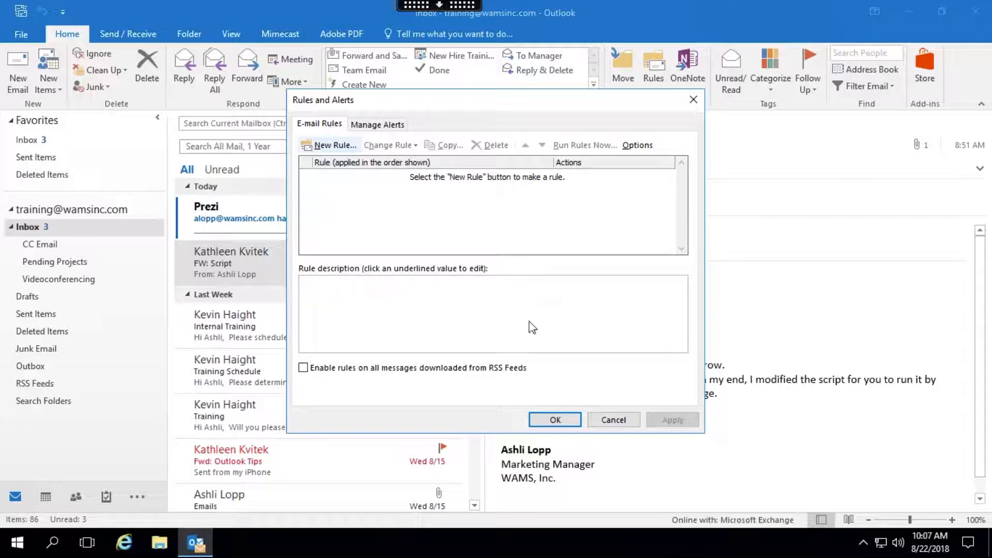
pyautogui.click(553, 419)
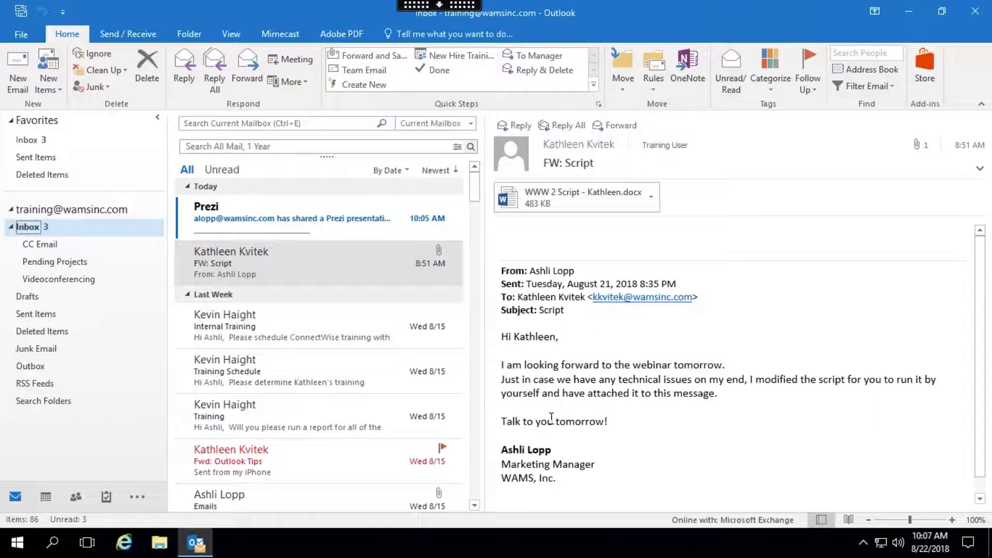
pyautogui.click(654, 93)
pyautogui.click(671, 144)
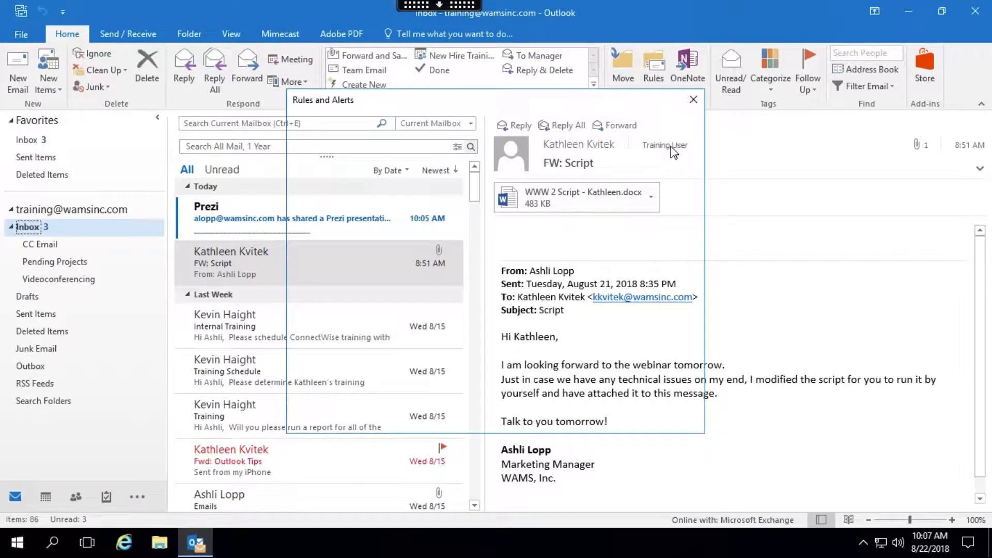
pyautogui.click(343, 146)
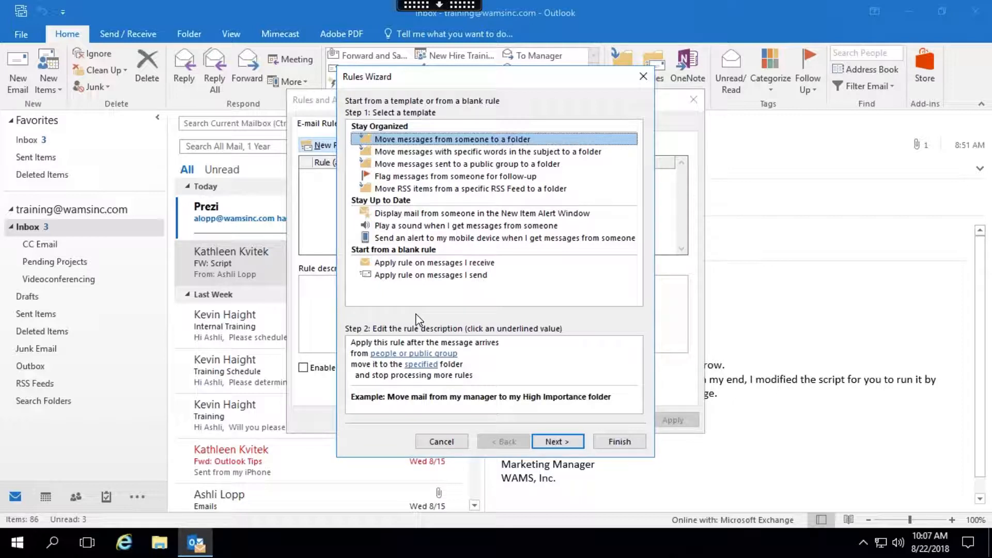
pyautogui.click(442, 441)
pyautogui.click(614, 420)
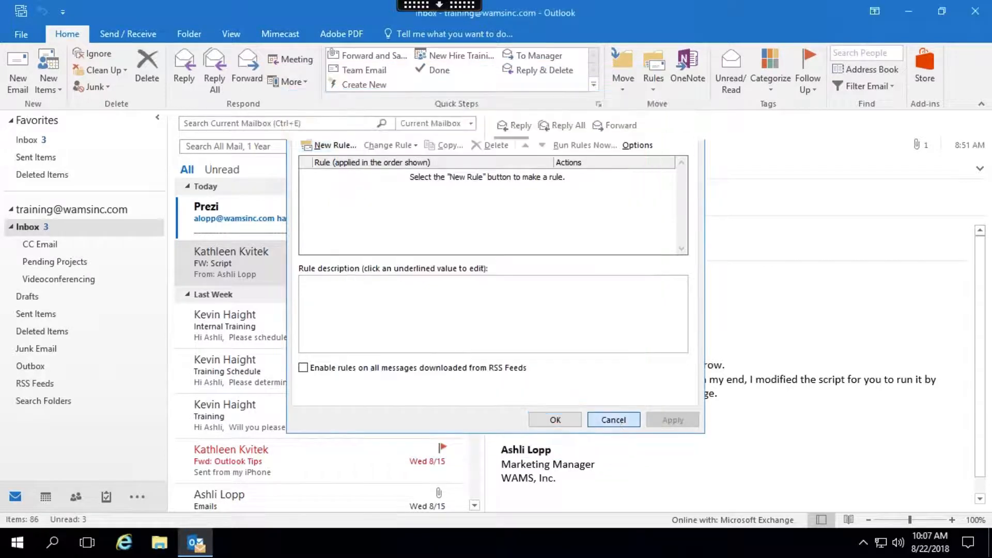
# Create a new rule with advanced options, using the condition "where my name is in the Cc box"
pyautogui.click(655, 91)
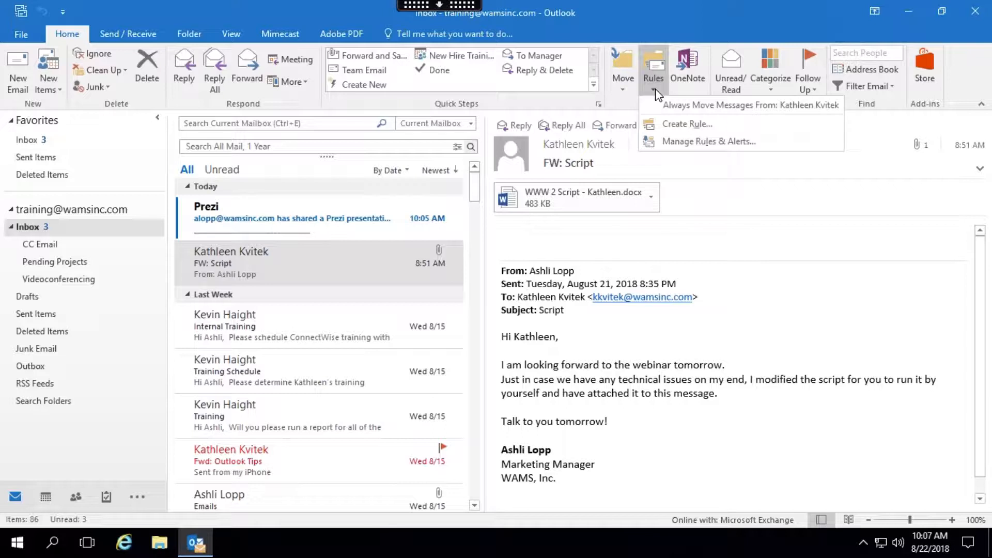
pyautogui.click(672, 124)
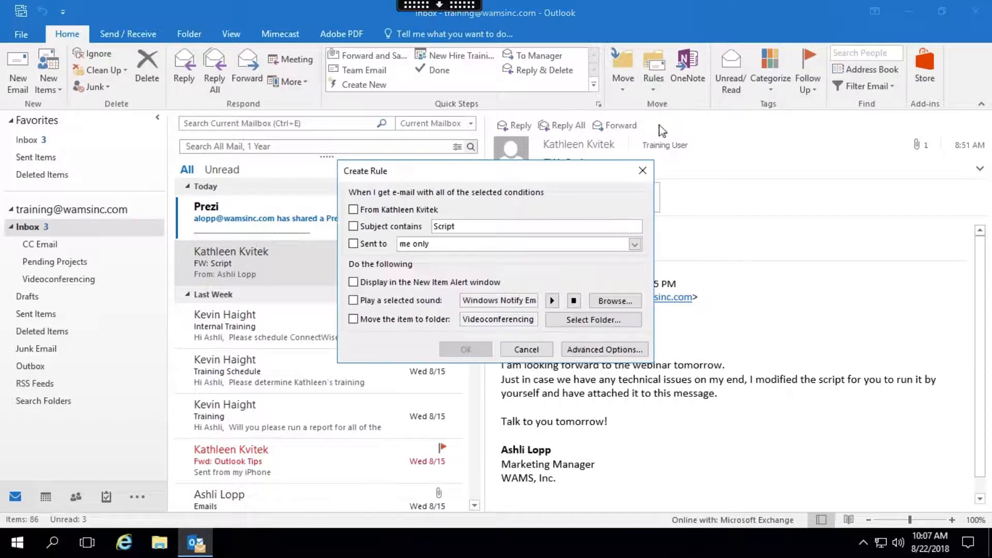
pyautogui.click(590, 349)
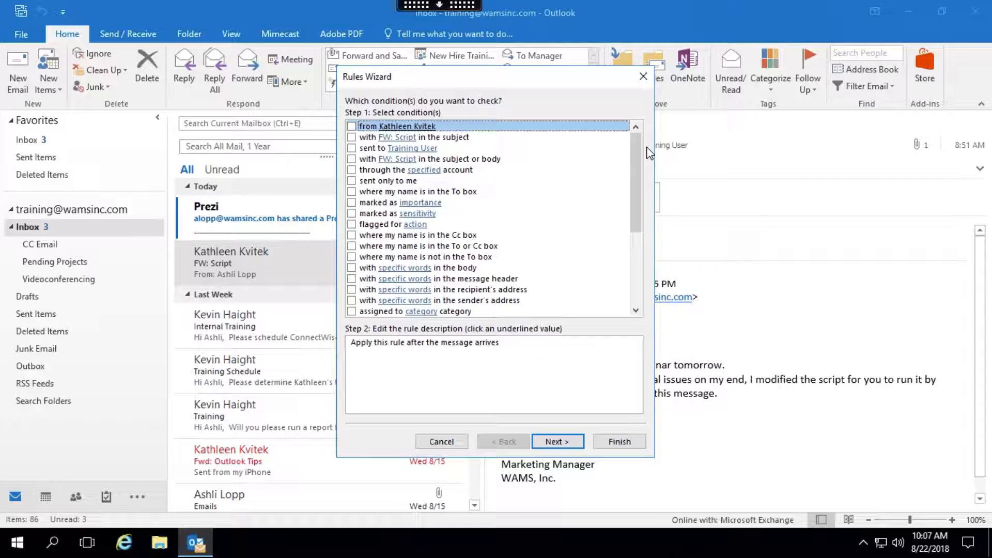
pyautogui.scroll(-1, 638, 171)
pyautogui.moveTo(638, 171); pyautogui.dragTo(633, 238)
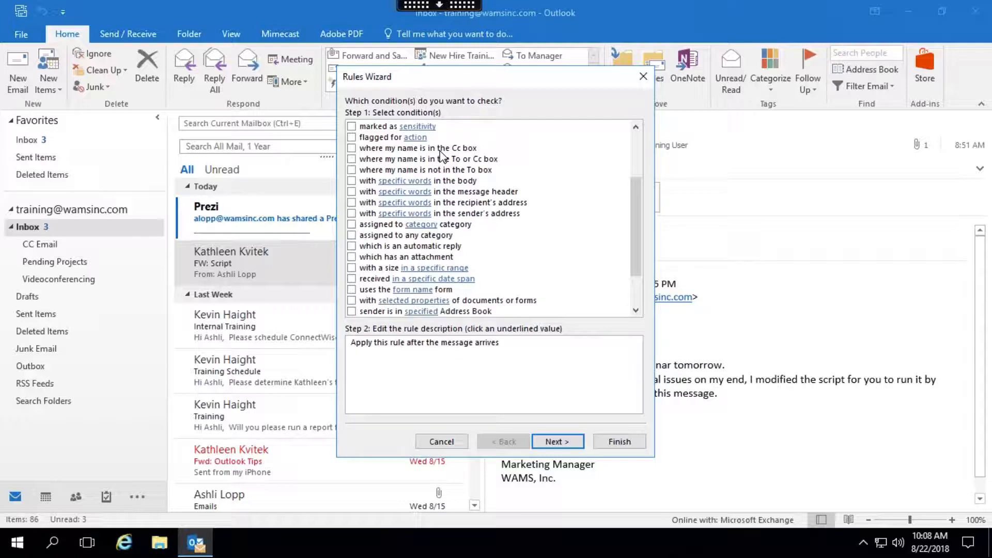
pyautogui.click(351, 148)
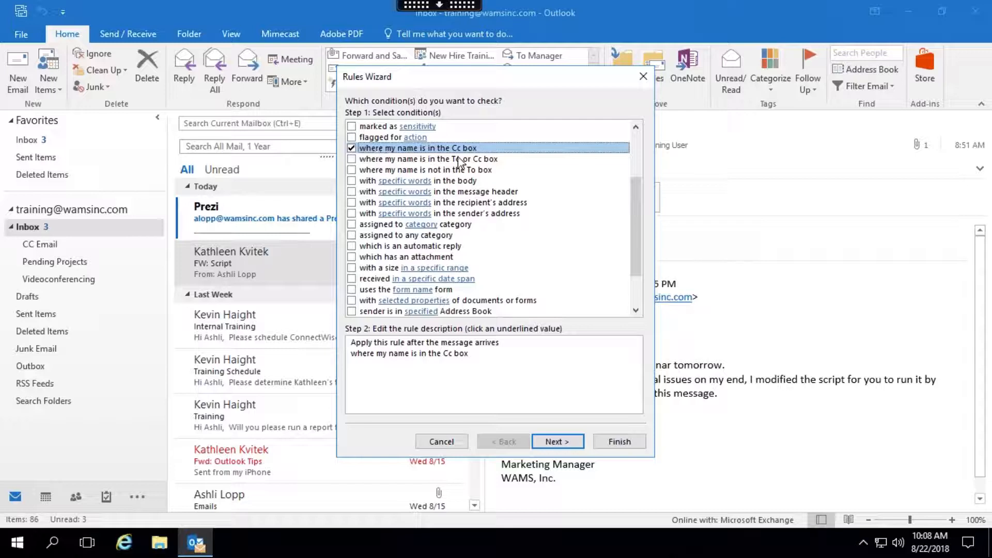
pyautogui.click(552, 442)
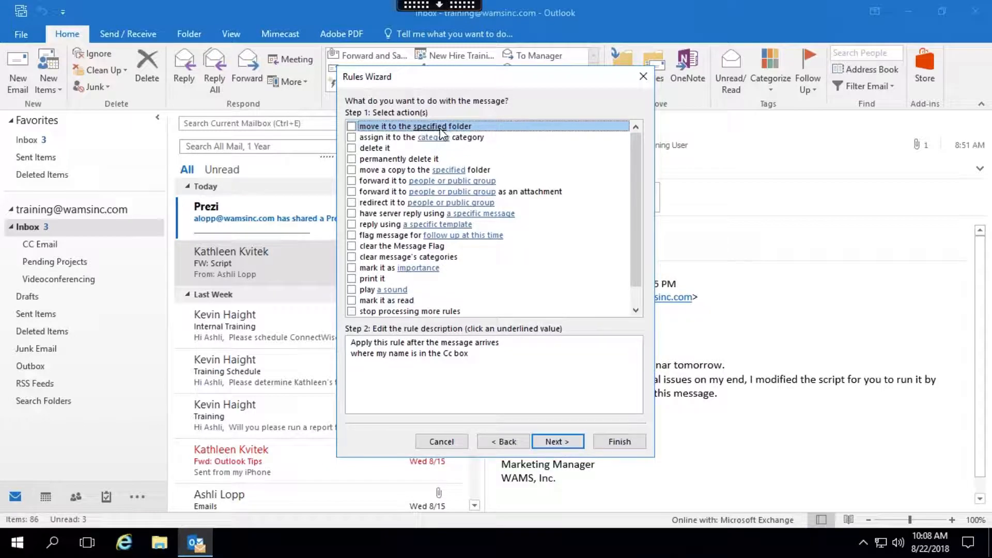
# Set the rule's action to move matching messages to the CC Email folder under Inbox
pyautogui.click(356, 127)
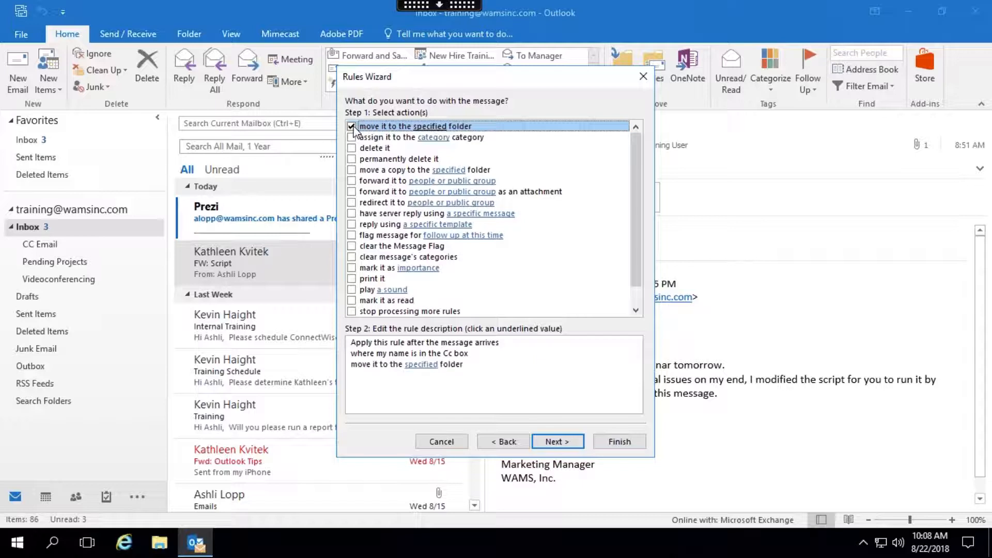
pyautogui.click(563, 442)
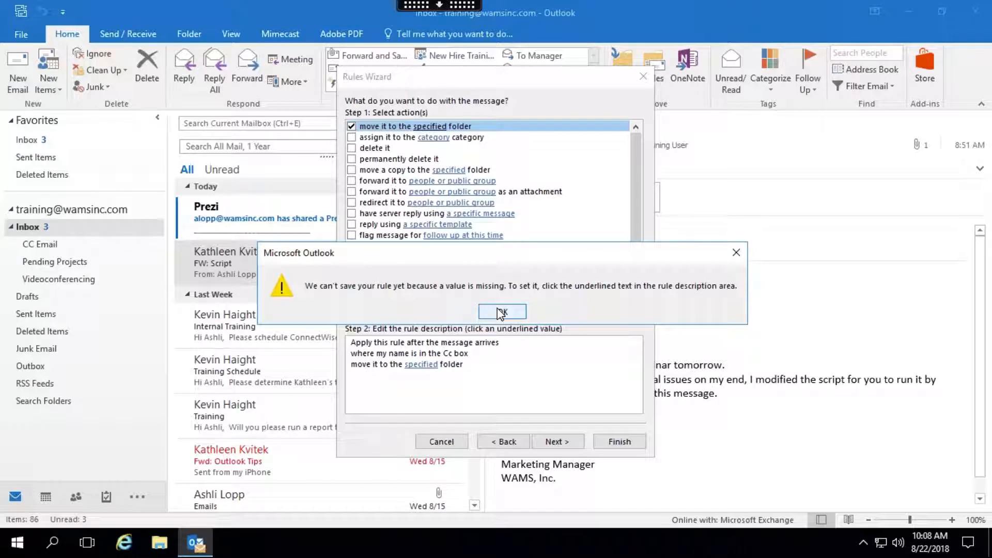
pyautogui.click(498, 311)
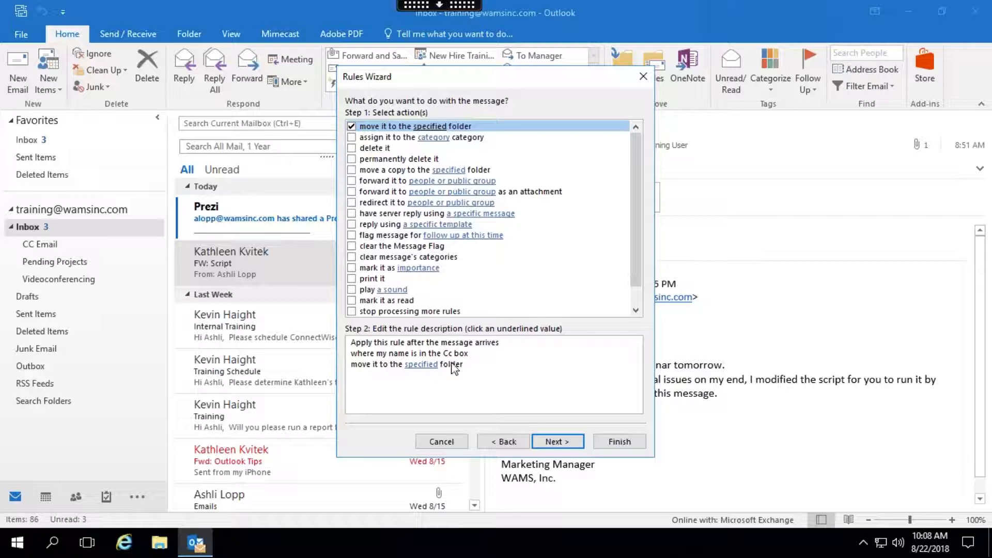
pyautogui.click(415, 365)
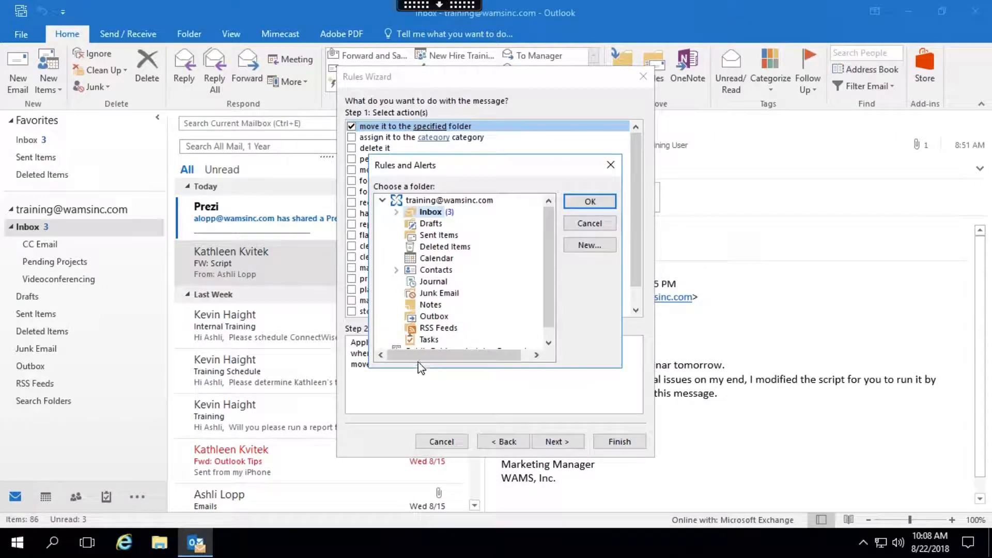
pyautogui.click(397, 212)
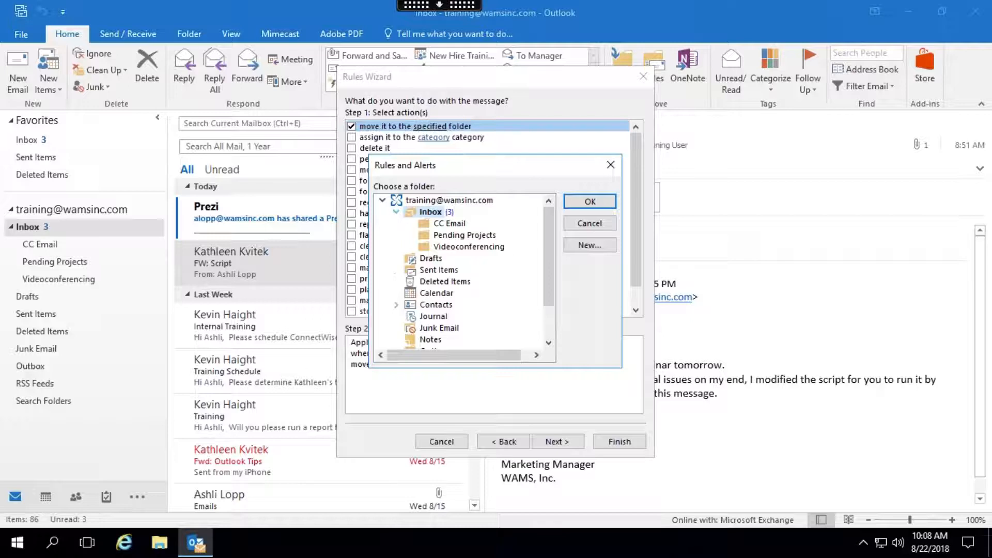
pyautogui.doubleClick(446, 224)
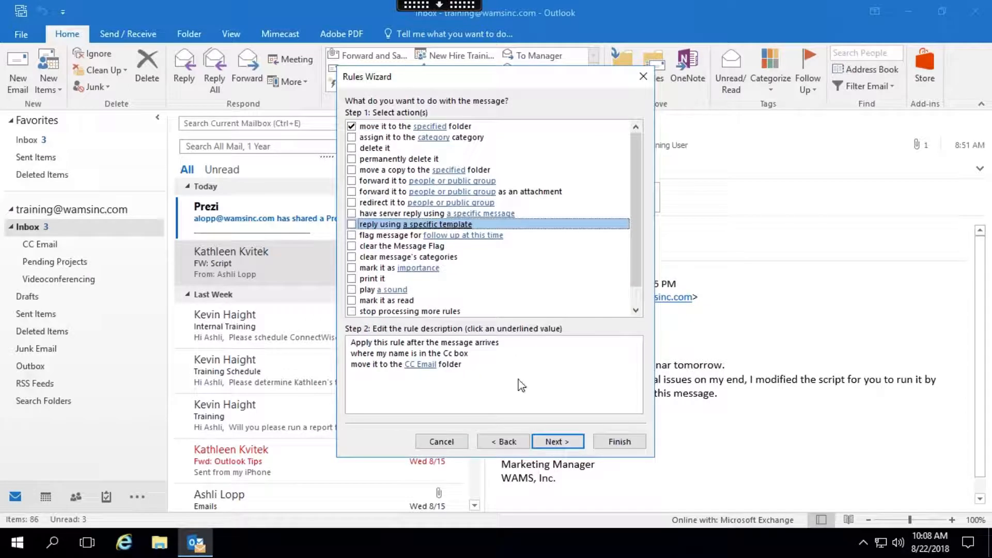
pyautogui.click(561, 444)
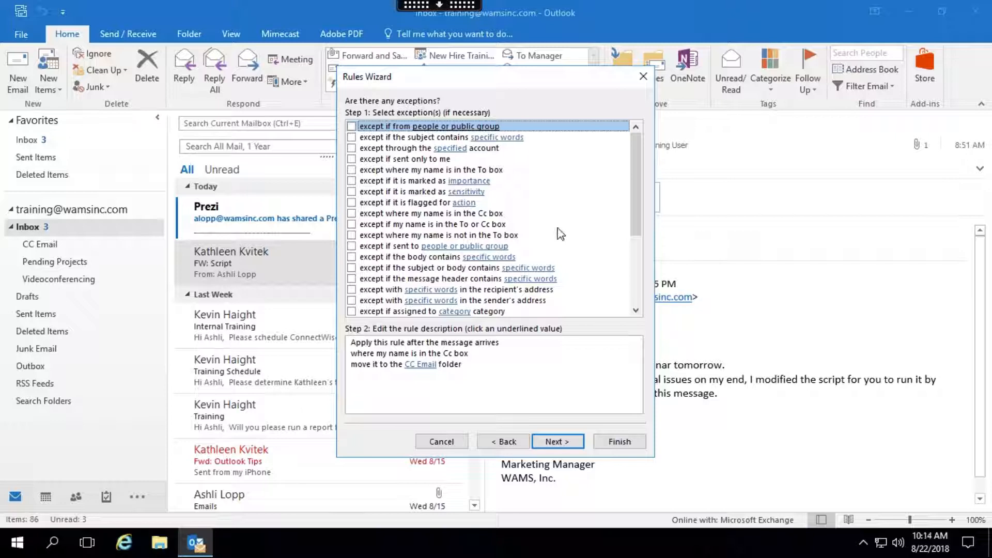
# Leave the rule without exceptions, and finish it with the option to run now on messages already in Inbox
pyautogui.click(558, 443)
pyautogui.click(558, 443)
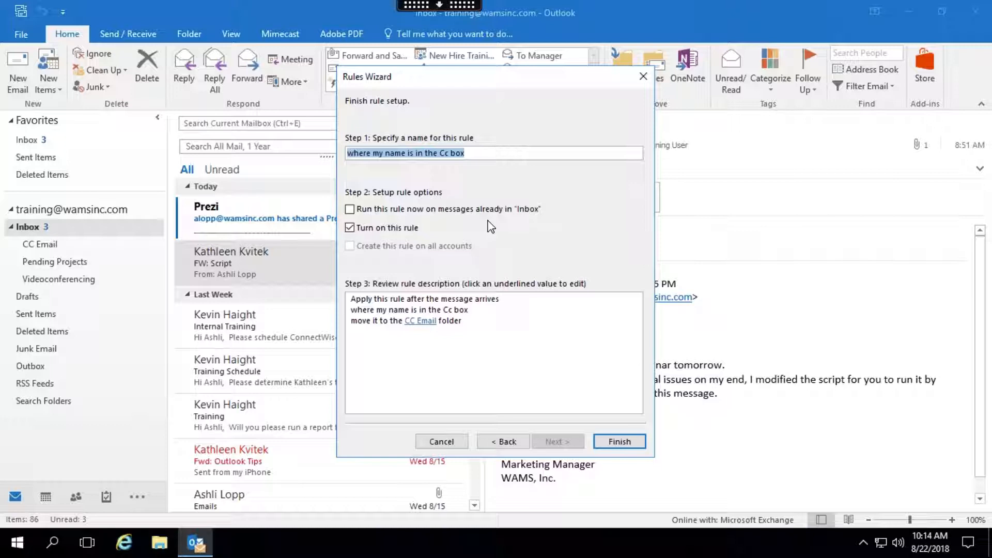
pyautogui.click(350, 210)
pyautogui.click(350, 209)
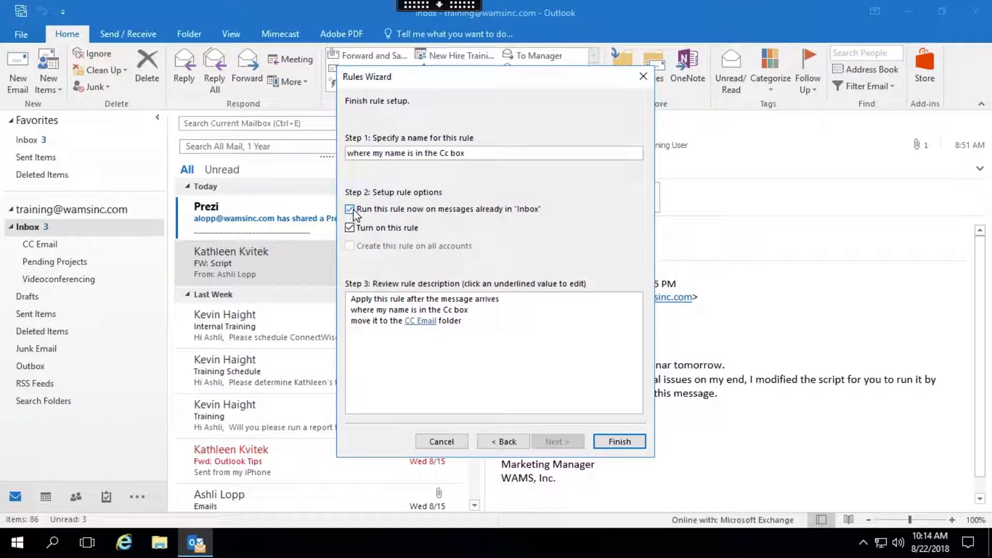
pyautogui.click(619, 443)
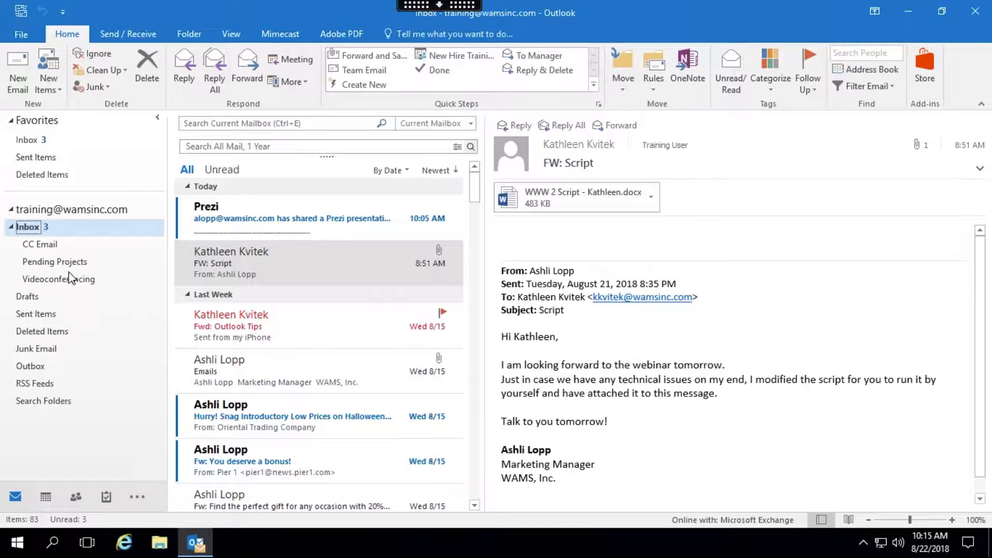
# Check the messages in the CC Email folder, and return via the Inbox to the remote session's Home desktop
pyautogui.click(47, 246)
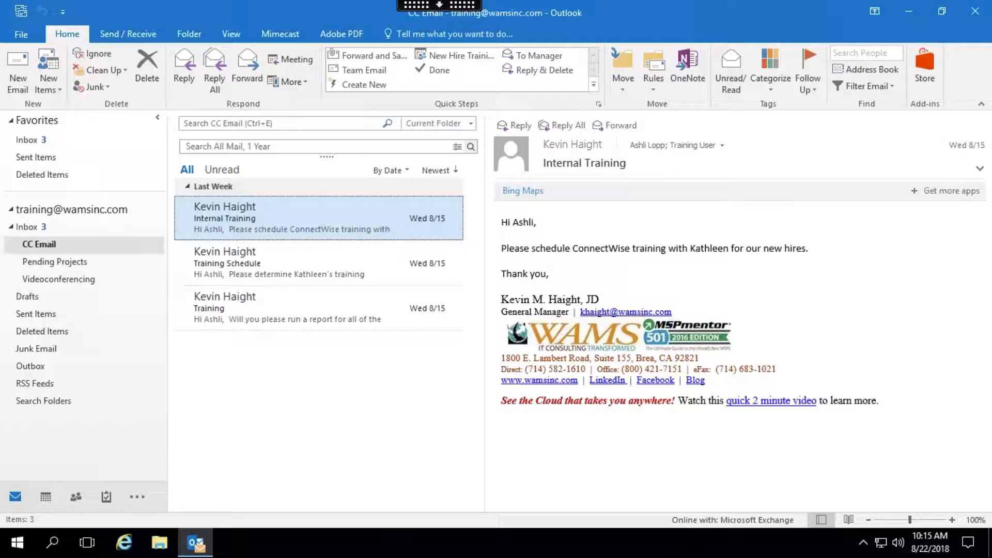
pyautogui.click(40, 229)
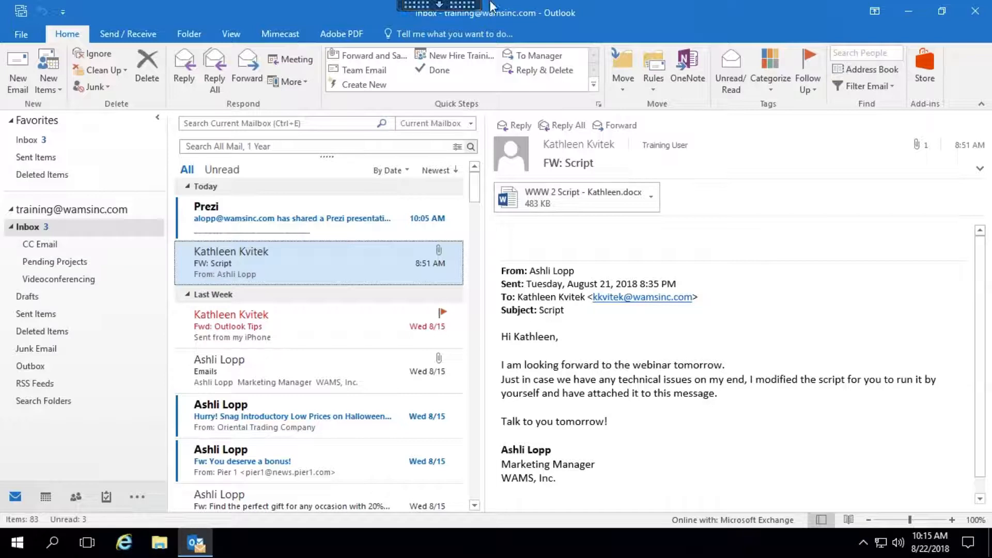
pyautogui.click(441, 9)
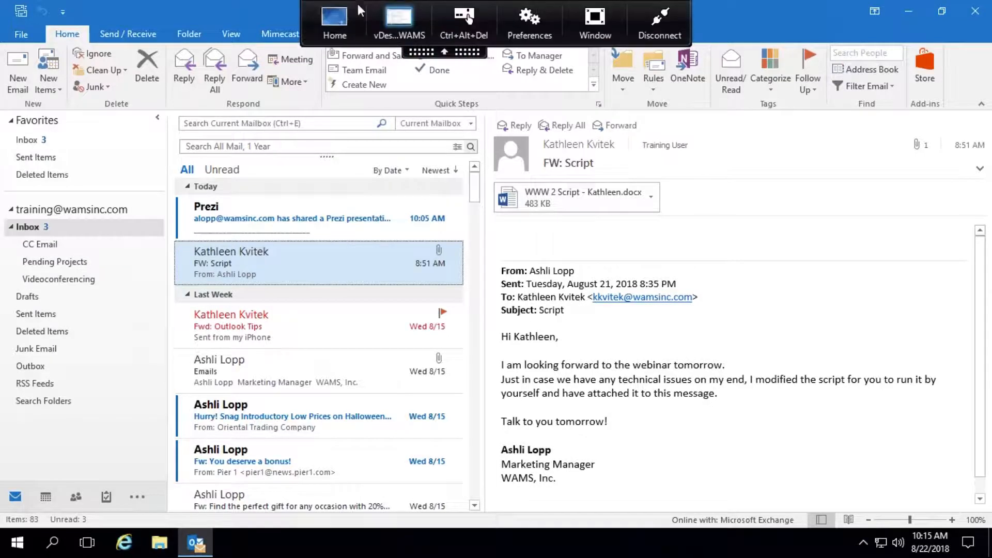
pyautogui.click(332, 16)
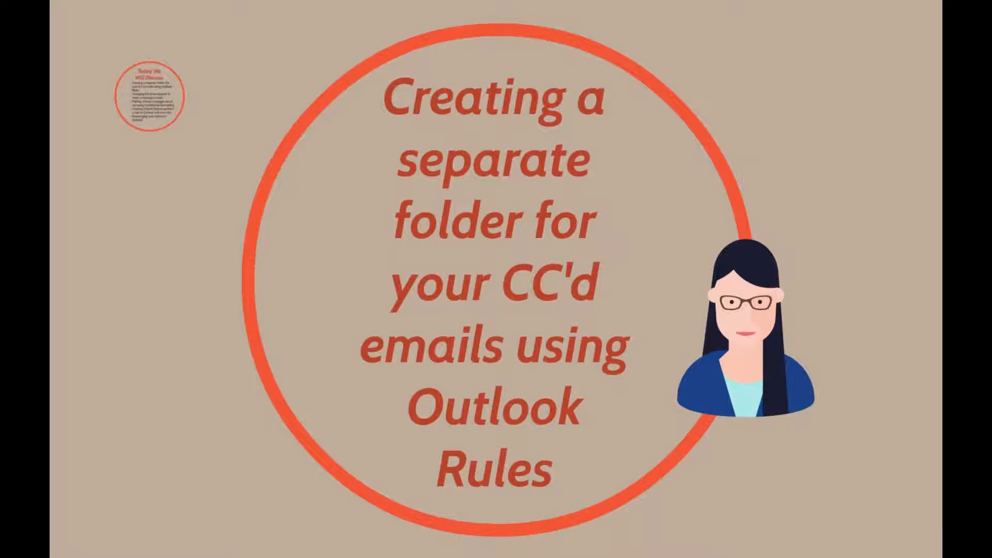
# Switch to Outlook in the remote session, and mark the "FW: Script" and "Fwd: Outlook Tips" messages as unread
pyautogui.press('Right')
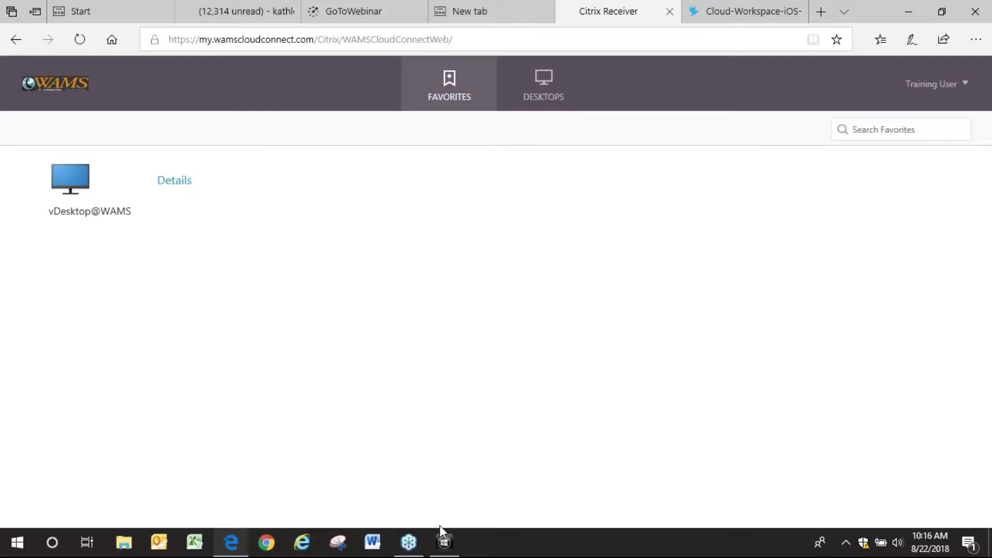
pyautogui.click(443, 544)
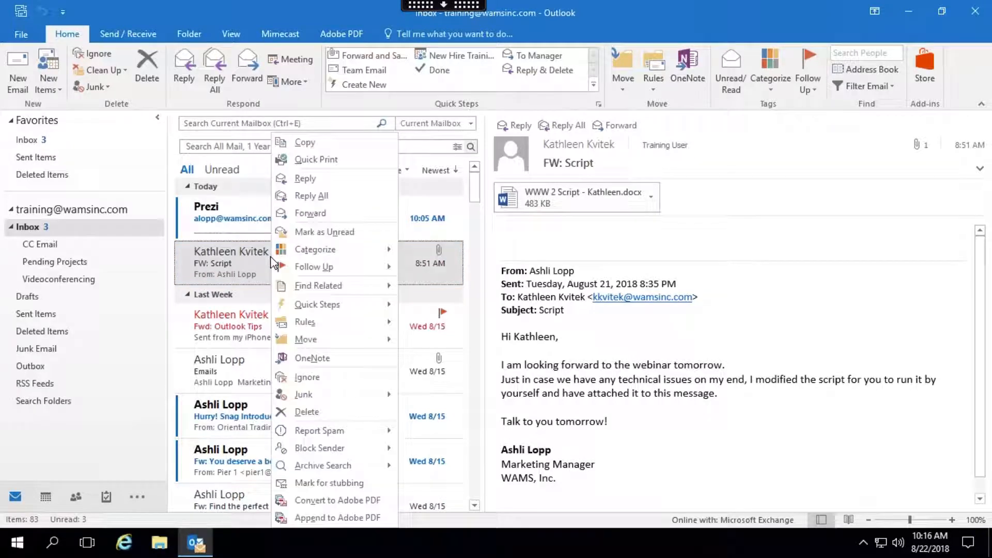
pyautogui.click(308, 233)
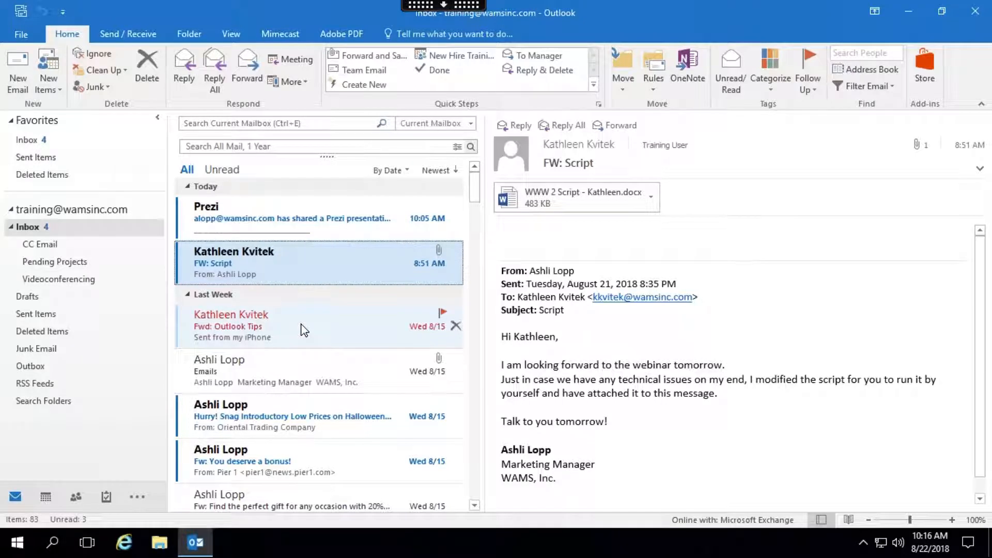
pyautogui.click(304, 330)
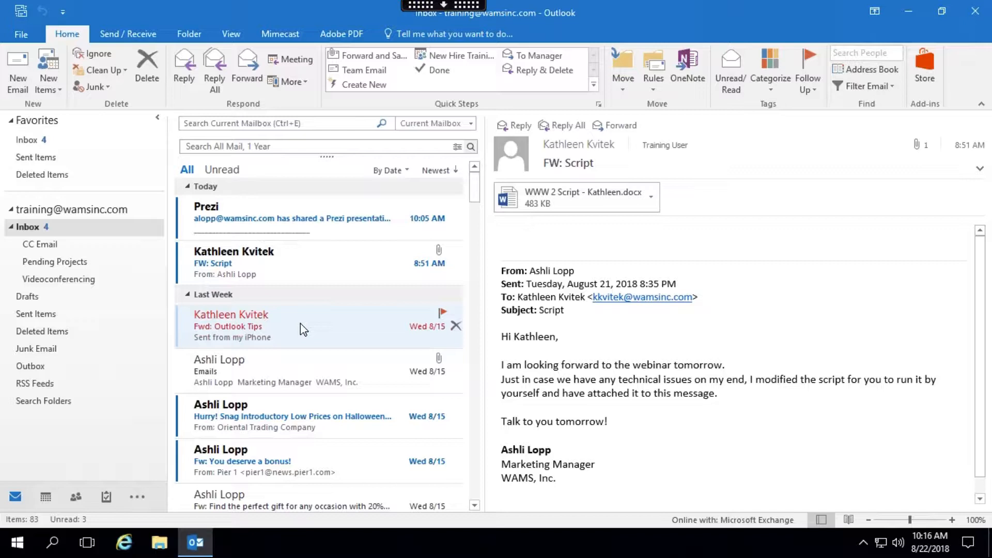
pyautogui.rightClick(303, 330)
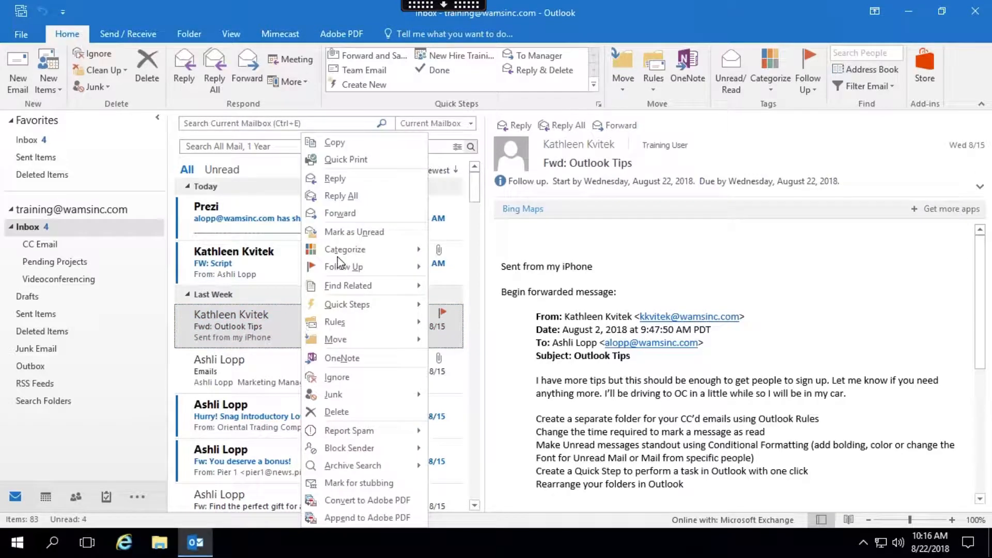
pyautogui.click(354, 232)
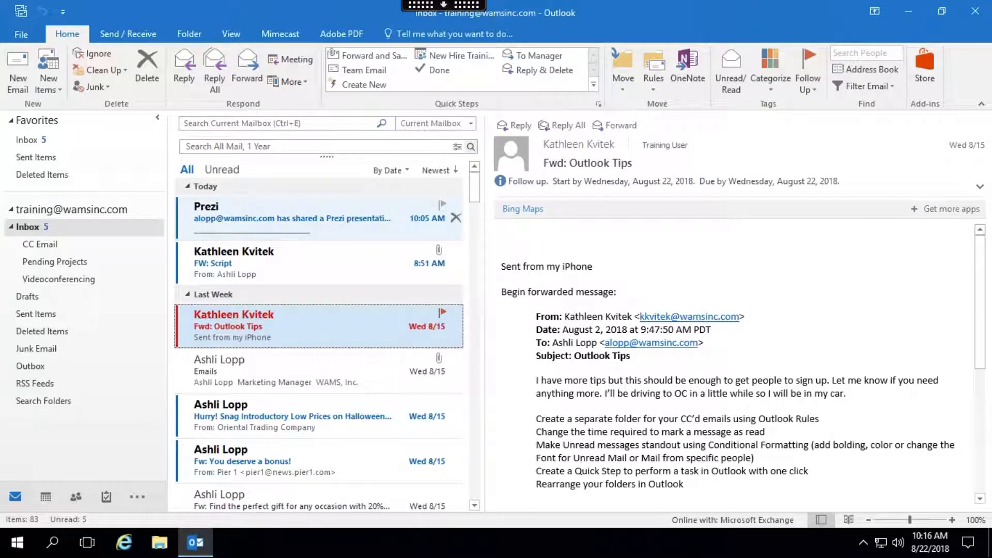
# Select the Prezi message in the Inbox, and mark the "Emails" message from last week as unread
pyautogui.keyDown('ctrl'); pyautogui.click(314, 224); pyautogui.keyUp('ctrl')
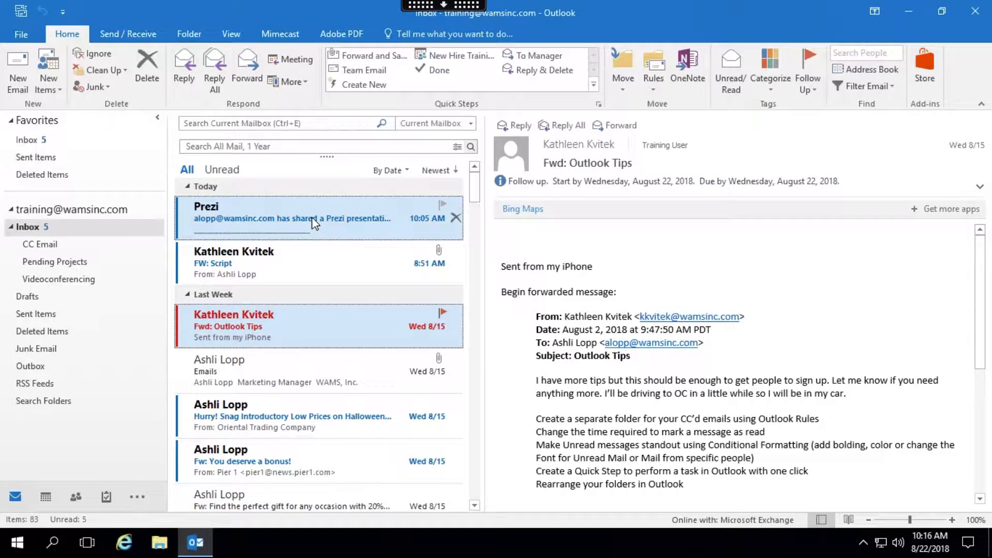
pyautogui.click(314, 223)
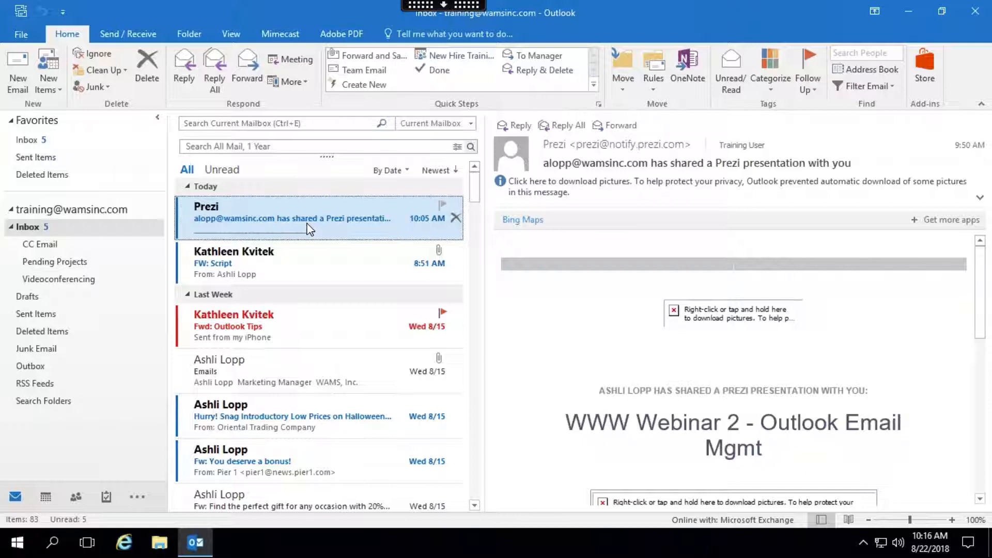
pyautogui.click(227, 383)
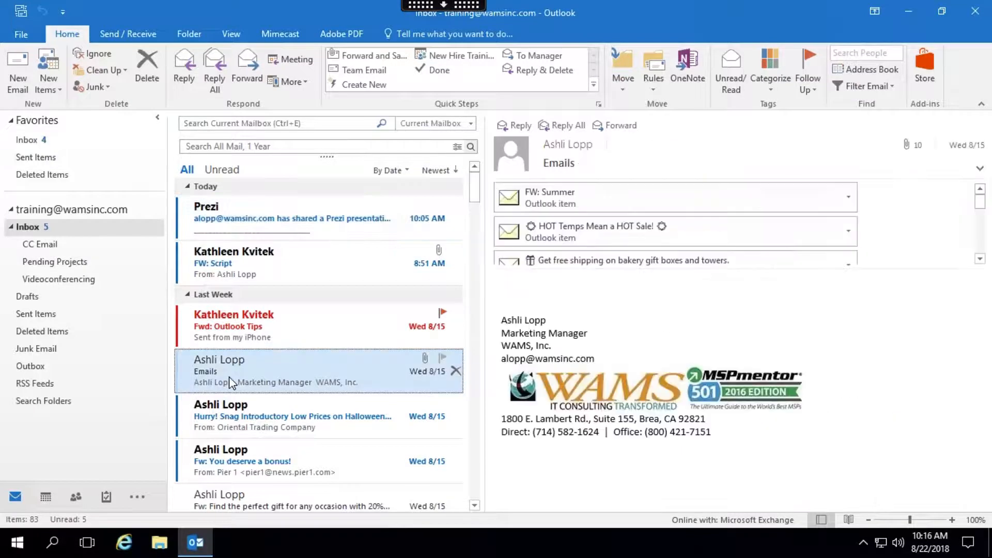
pyautogui.rightClick(229, 384)
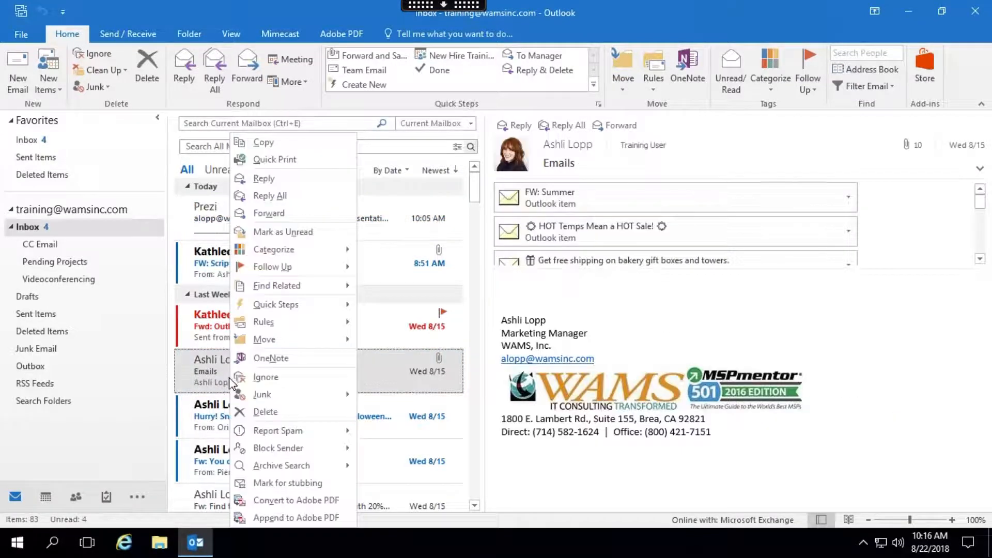
pyautogui.click(304, 233)
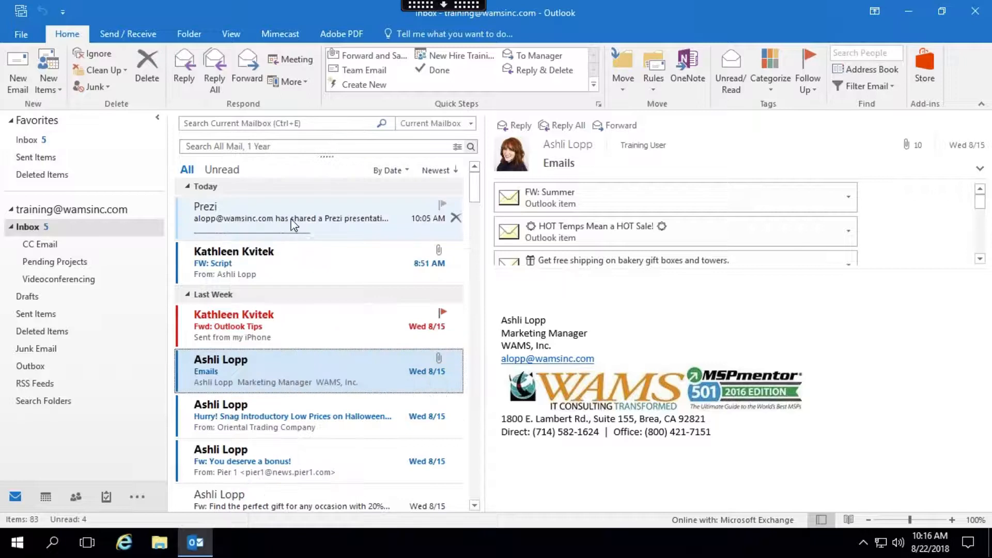
# View the Prezi, "FW: Script" and "Fwd: Outlook Tips" messages in turn to check when each is marked as read
pyautogui.click(279, 218)
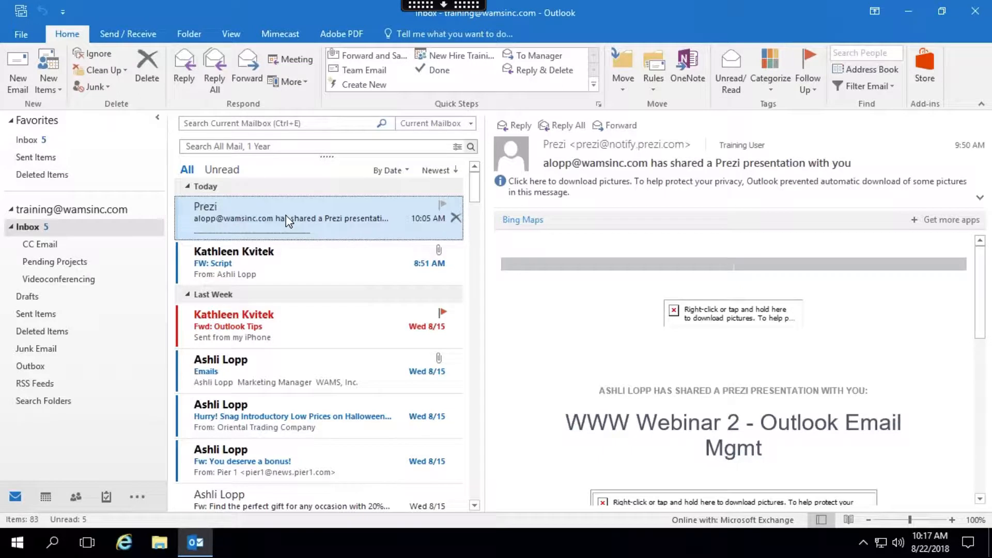
pyautogui.click(274, 264)
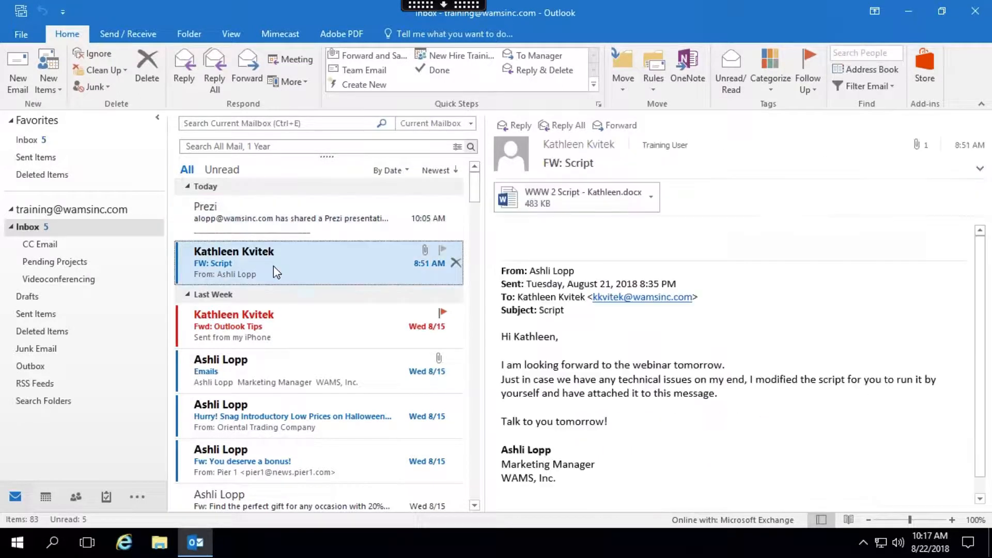
pyautogui.click(275, 323)
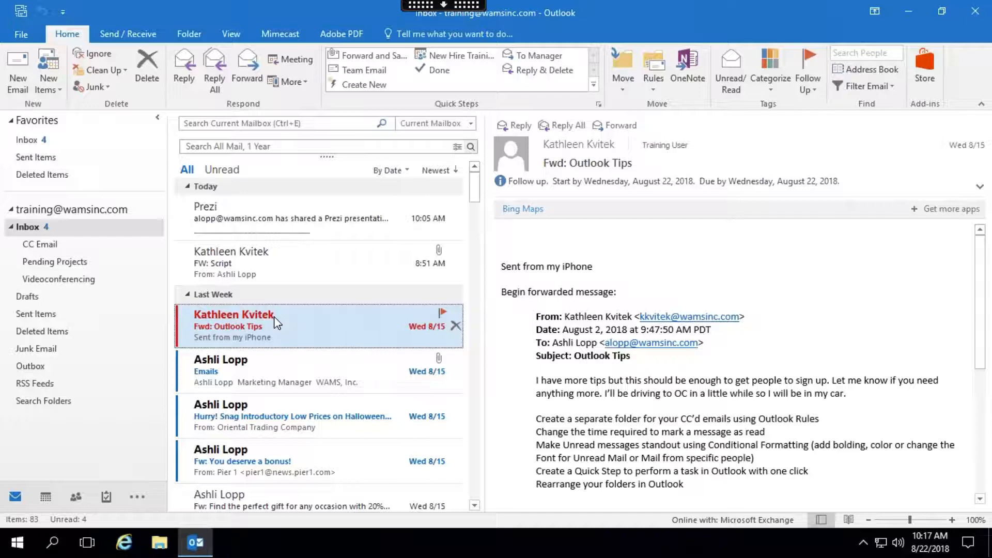
pyautogui.click(275, 262)
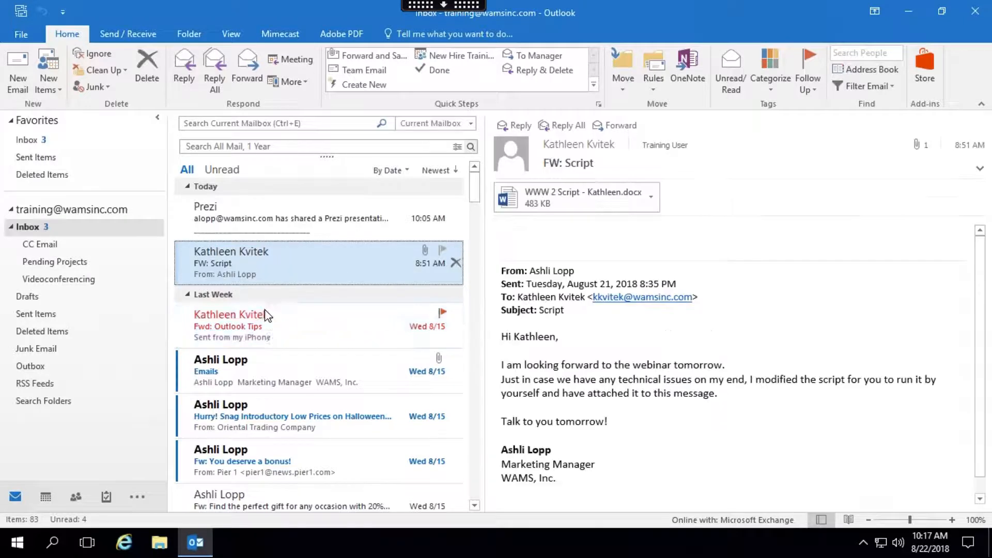
# Mark the Prezi message as unread, and do the same for "FW: Script" after opening and closing it
pyautogui.click(307, 213)
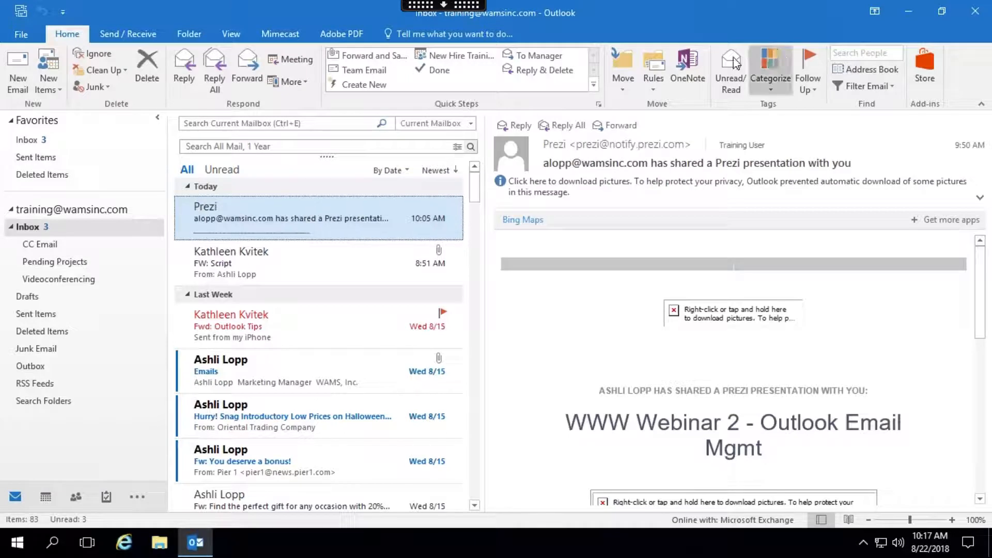
pyautogui.click(730, 78)
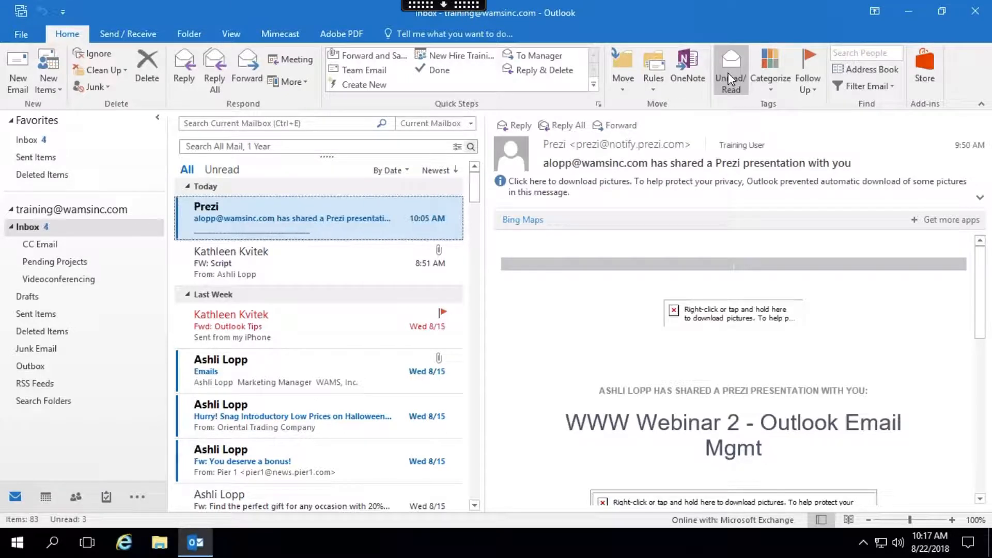
pyautogui.doubleClick(250, 269)
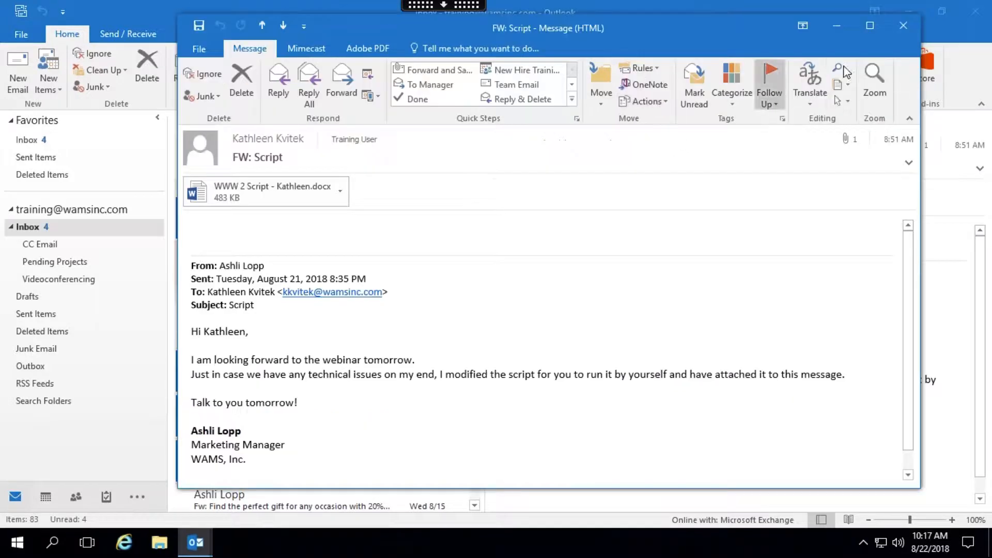
pyautogui.click(904, 26)
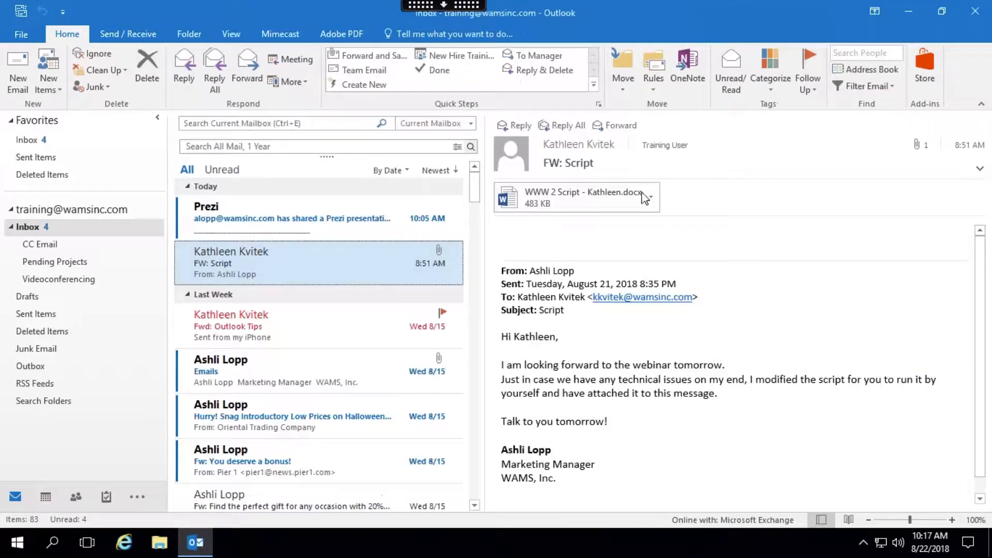
pyautogui.click(731, 63)
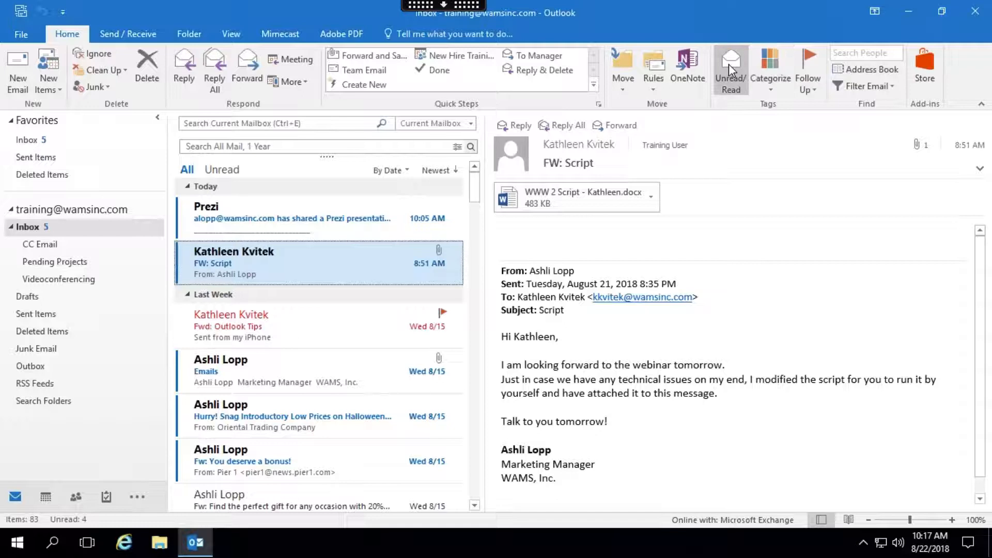
# Alternate between "Fwd: Outlook Tips" and "FW: Script" to check how changing the selection affects their read status
pyautogui.click(328, 323)
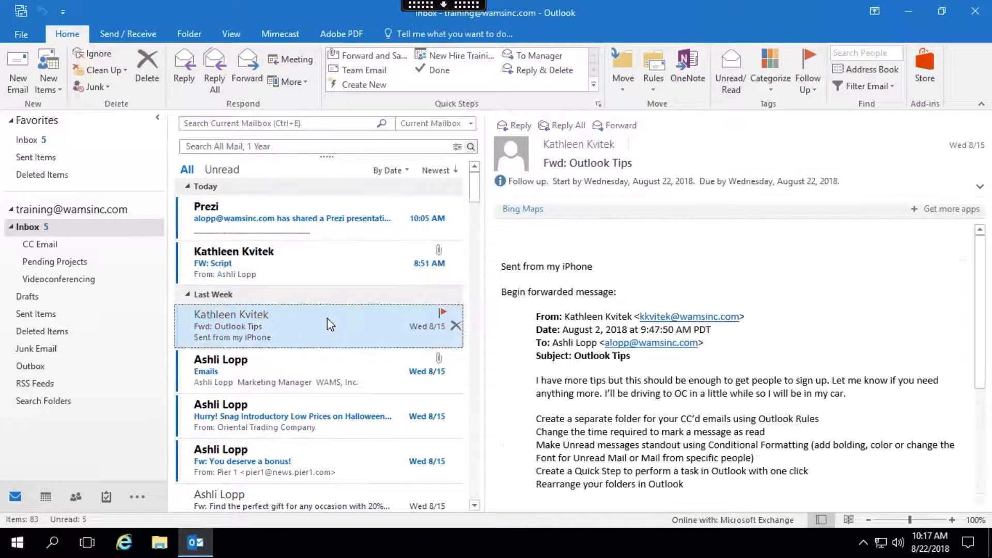
pyautogui.click(327, 281)
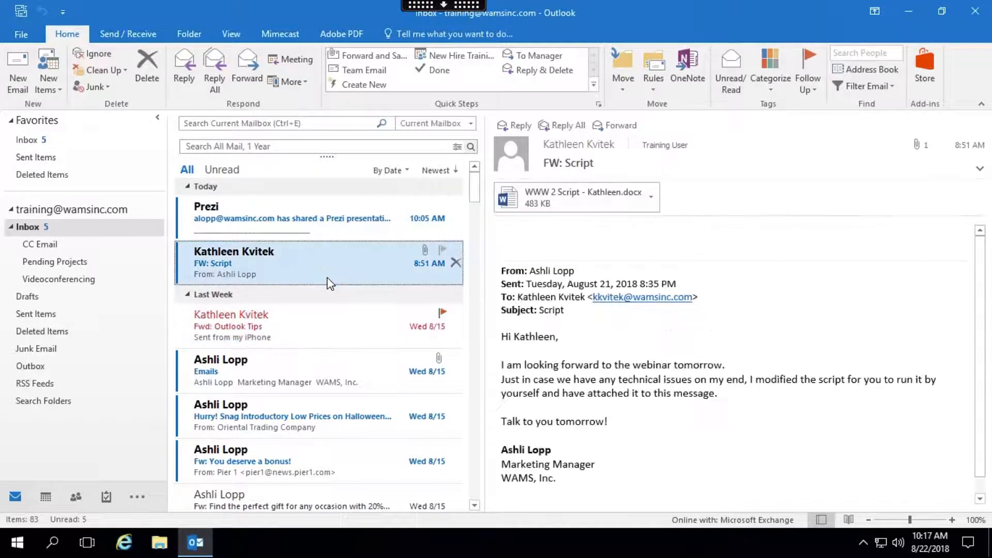
pyautogui.click(324, 324)
pyautogui.click(325, 324)
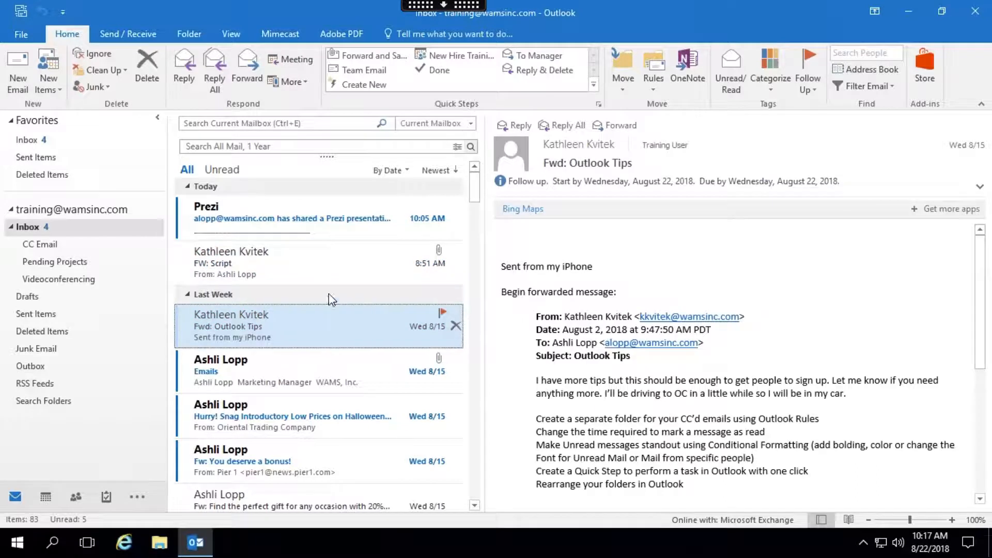
pyautogui.keyDown('ctrl'); pyautogui.click(326, 273); pyautogui.keyUp('ctrl')
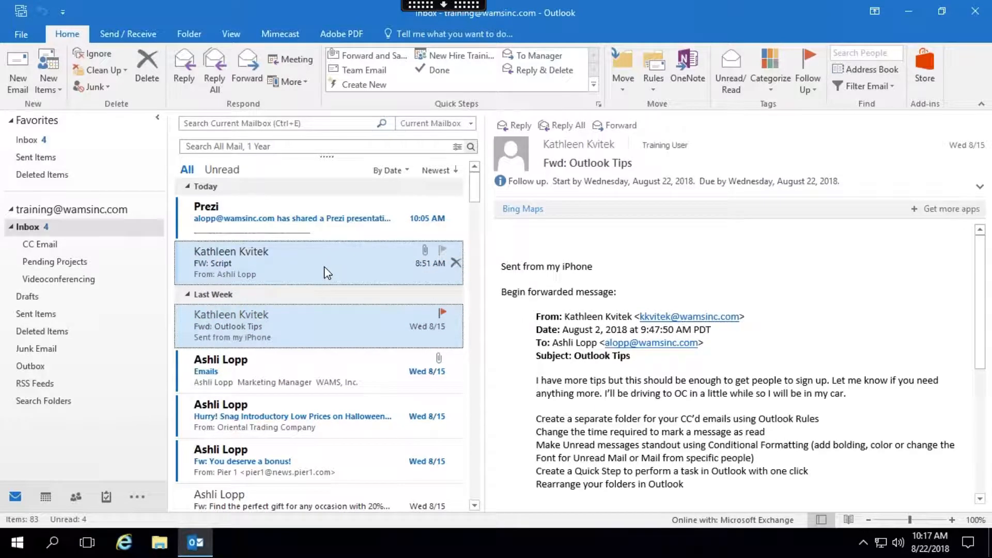
pyautogui.click(325, 273)
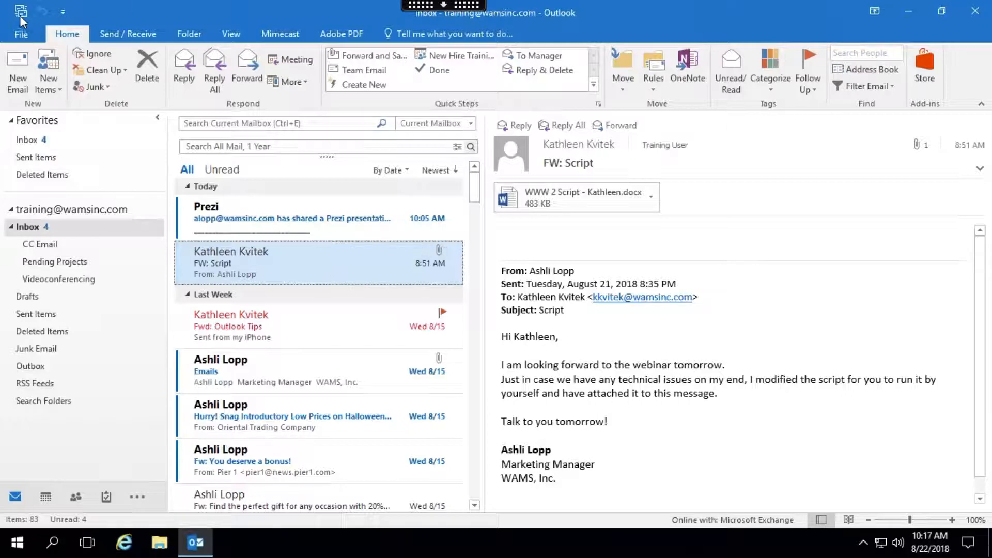
# Disable marking items as read when viewed in the Reading Pane and when selection changes, and save the Outlook options
pyautogui.click(21, 36)
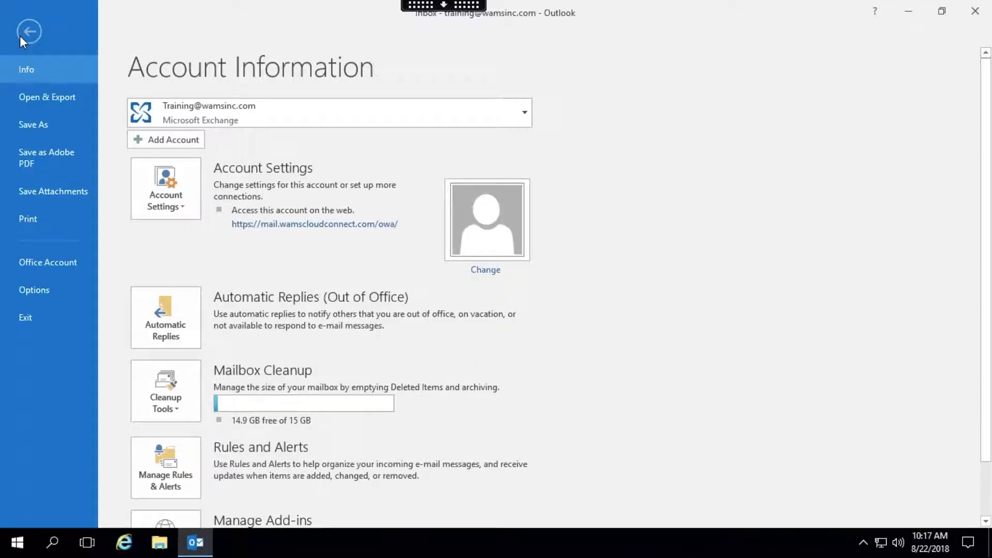
pyautogui.click(28, 291)
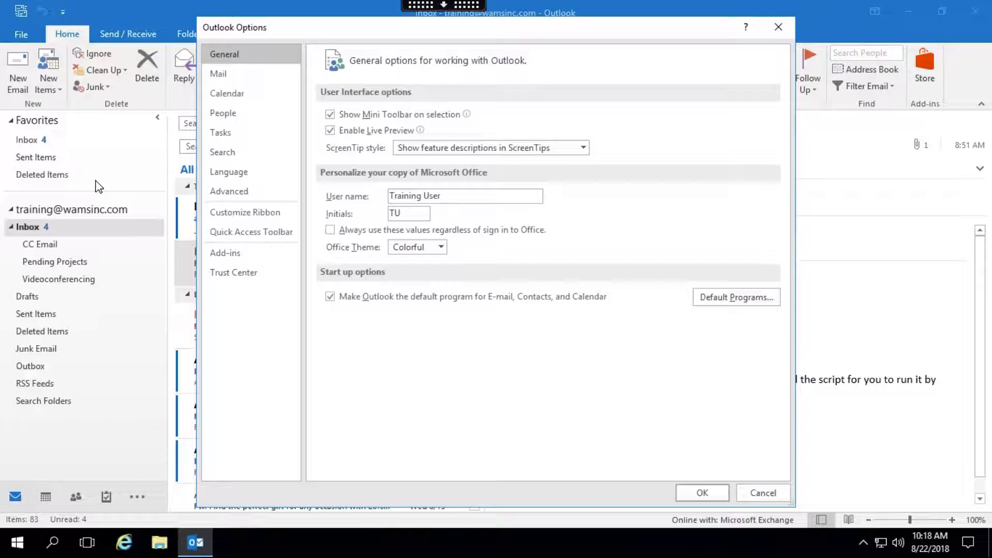
pyautogui.click(218, 77)
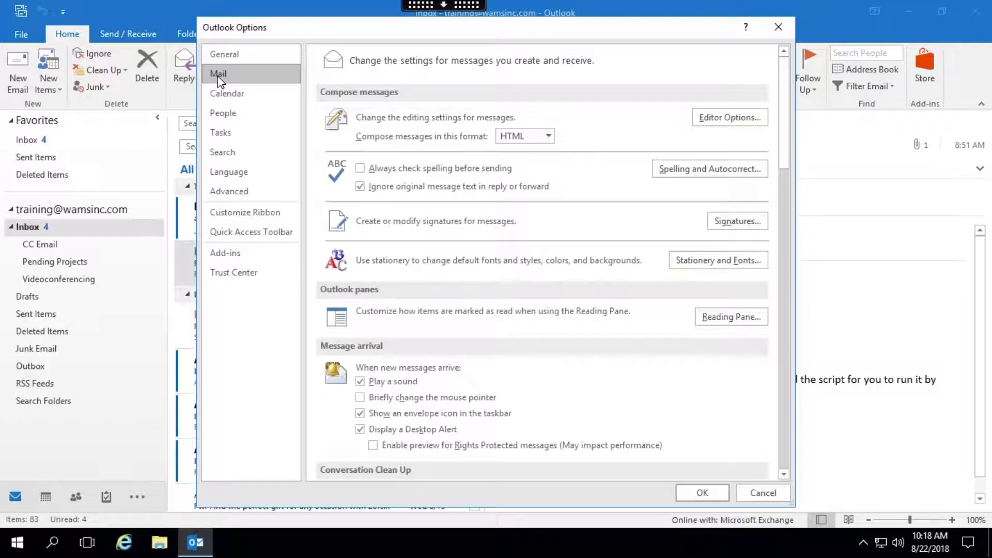
pyautogui.click(732, 322)
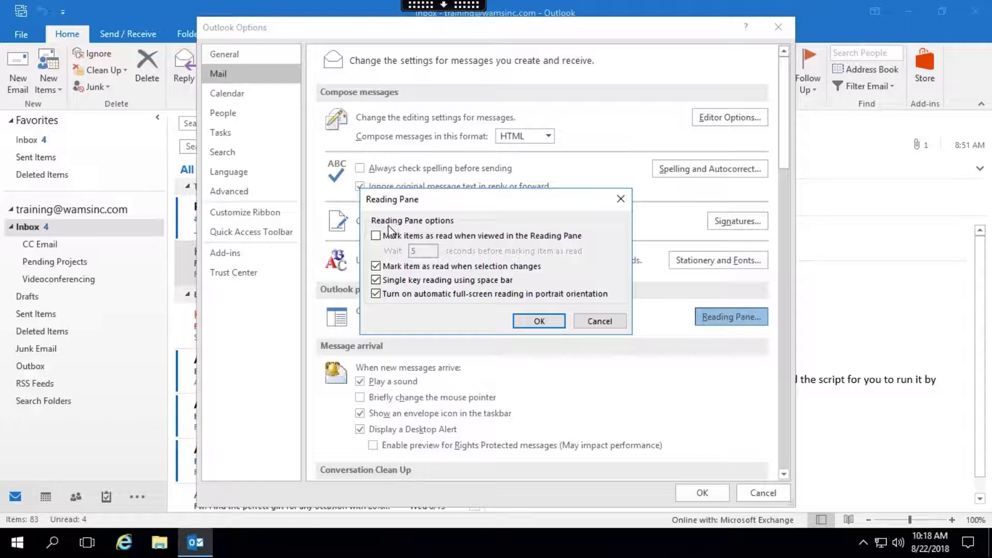
pyautogui.click(376, 236)
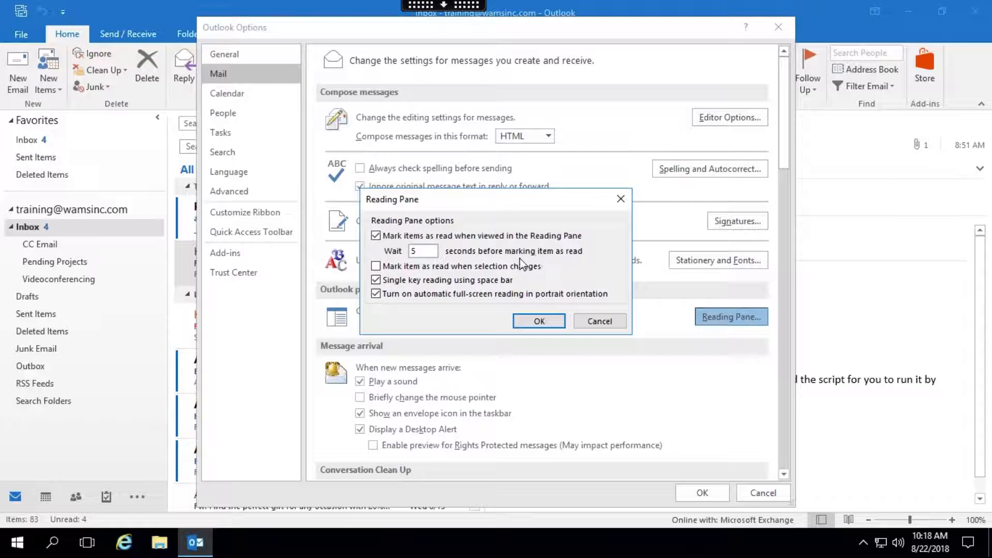
pyautogui.click(379, 238)
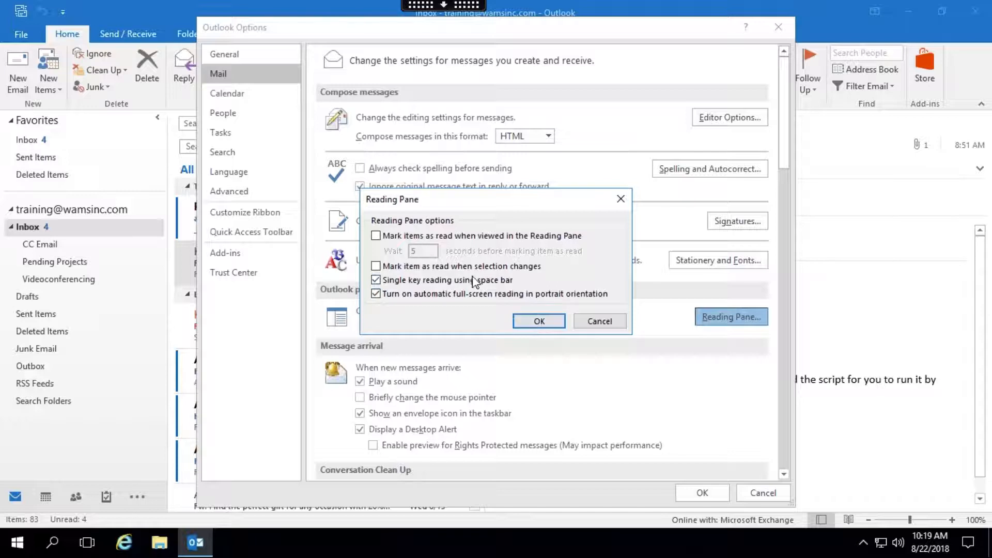
pyautogui.click(531, 323)
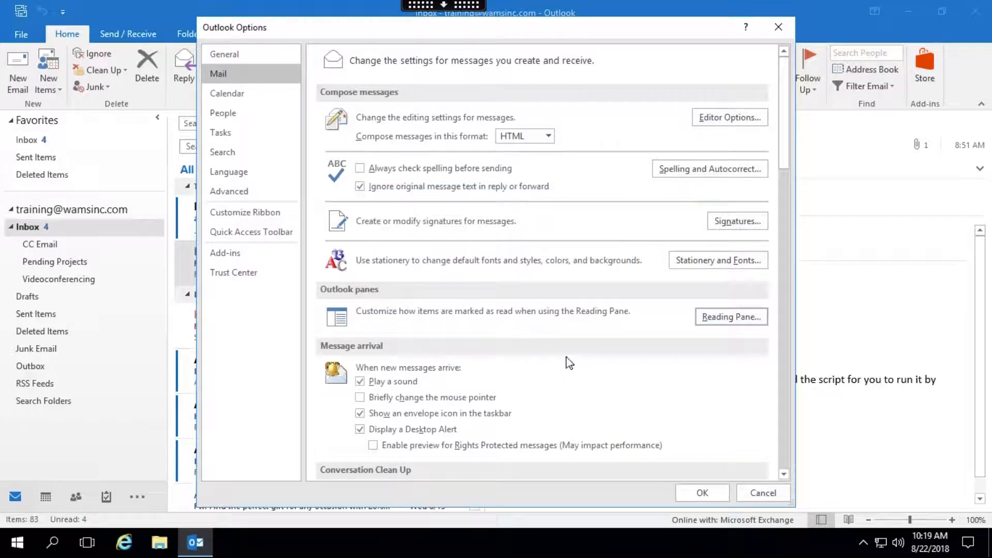
pyautogui.click(701, 494)
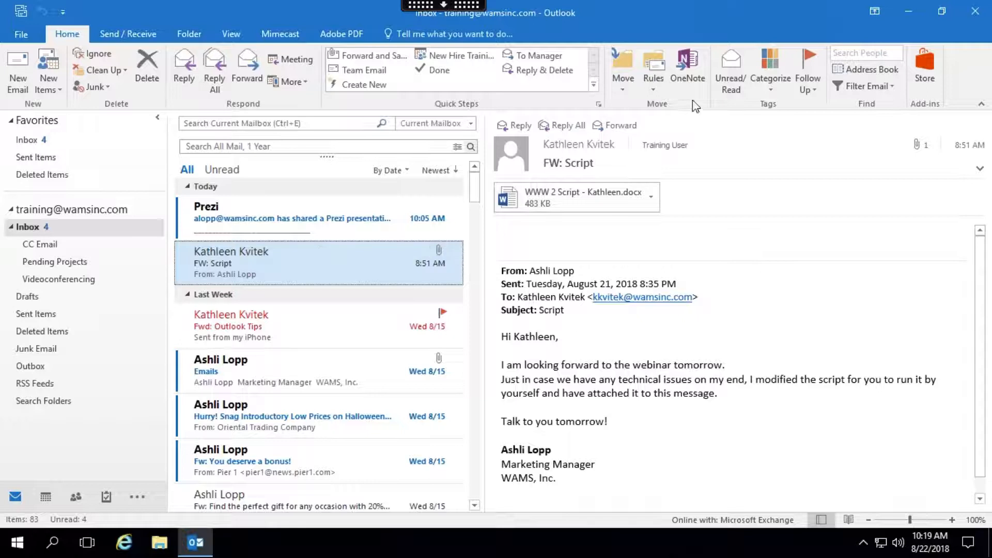
# Mark "FW: Script" as unread, and move to "Fwd: Outlook Tips" to test the new Reading Pane settings
pyautogui.click(731, 73)
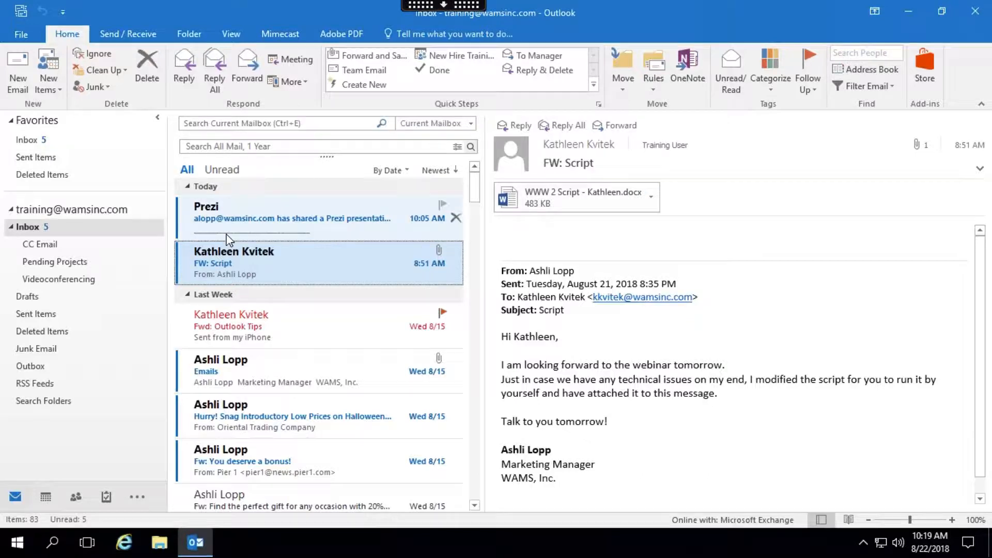
pyautogui.click(211, 326)
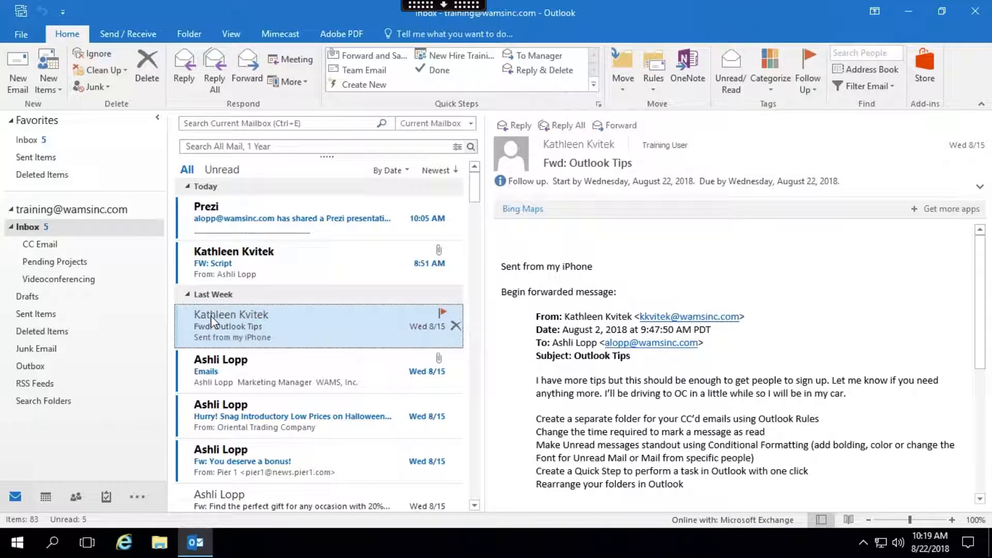
# Check the read-status options for "FW: Script", and mark "Fwd: Outlook Tips" as unread
pyautogui.click(257, 272)
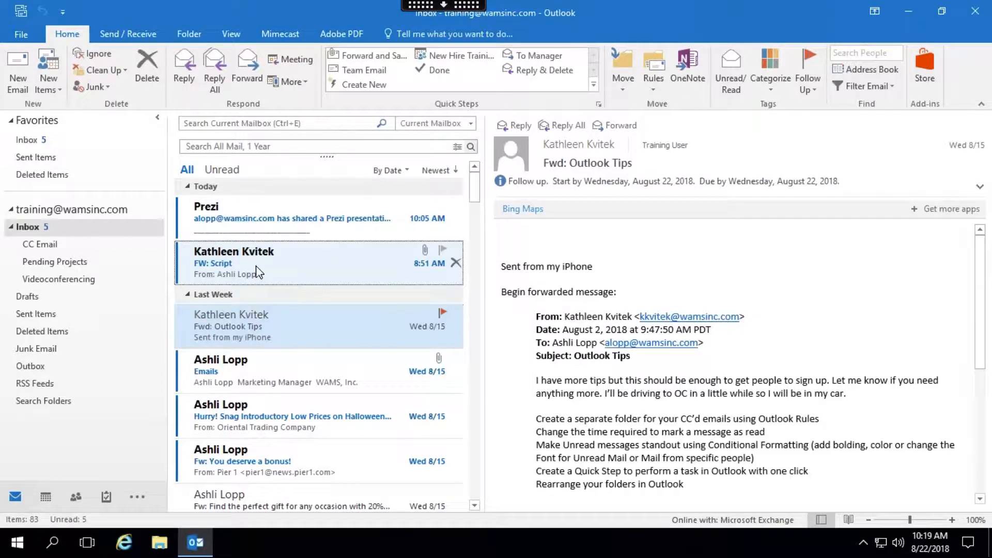
pyautogui.rightClick(257, 273)
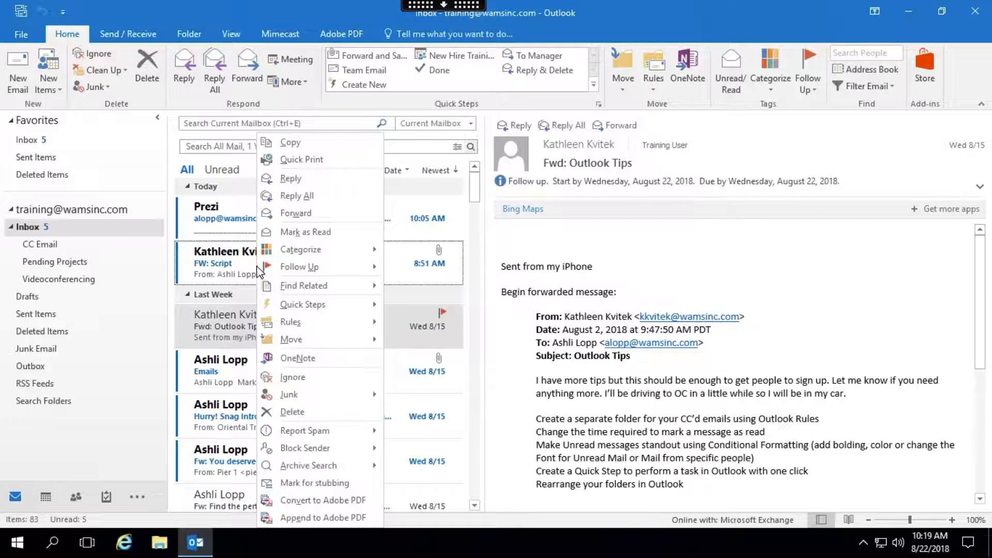
pyautogui.moveTo(301, 245)
pyautogui.click(730, 73)
pyautogui.click(730, 73)
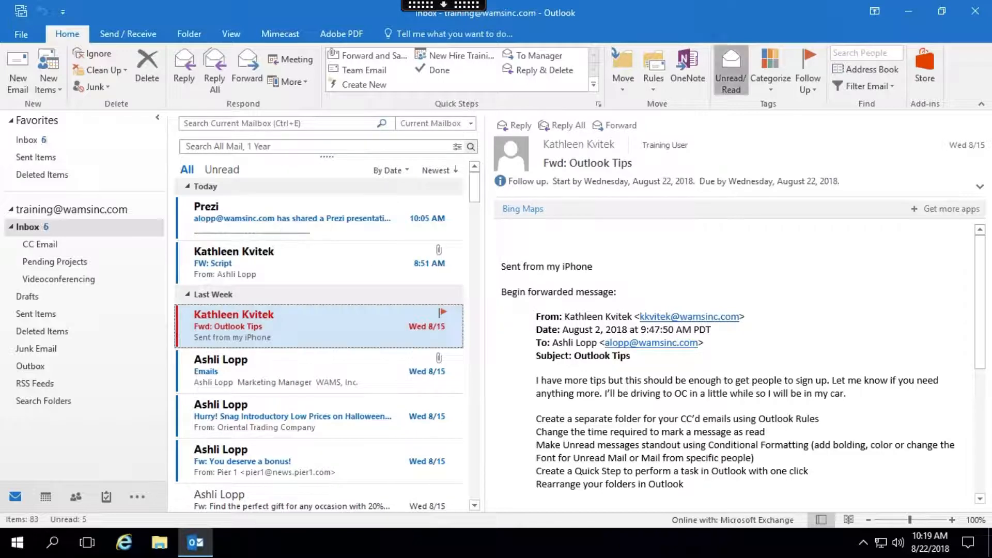
# Mark "FW: Script" as read, and switch to "Fwd: Outlook Tips" and back to compare their read status
pyautogui.click(222, 257)
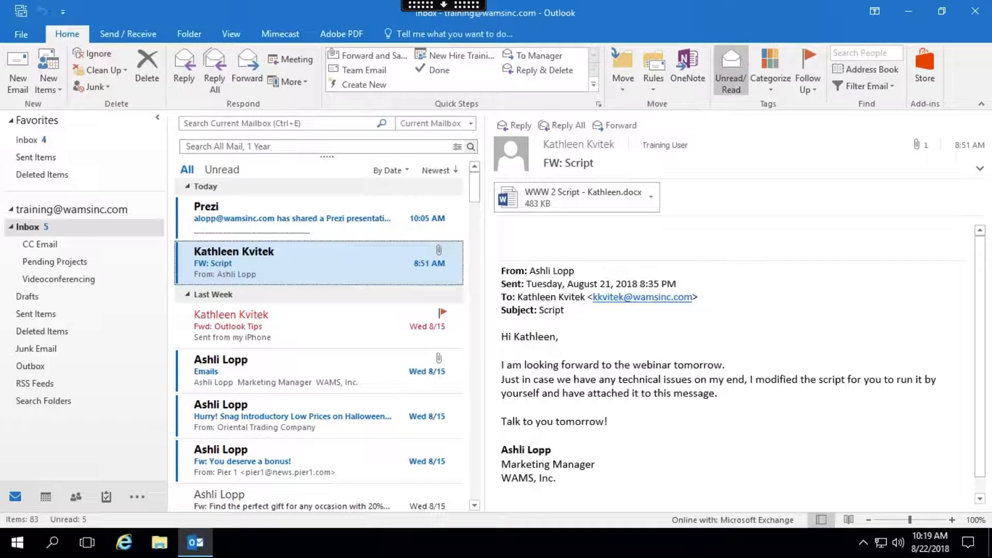
pyautogui.click(730, 73)
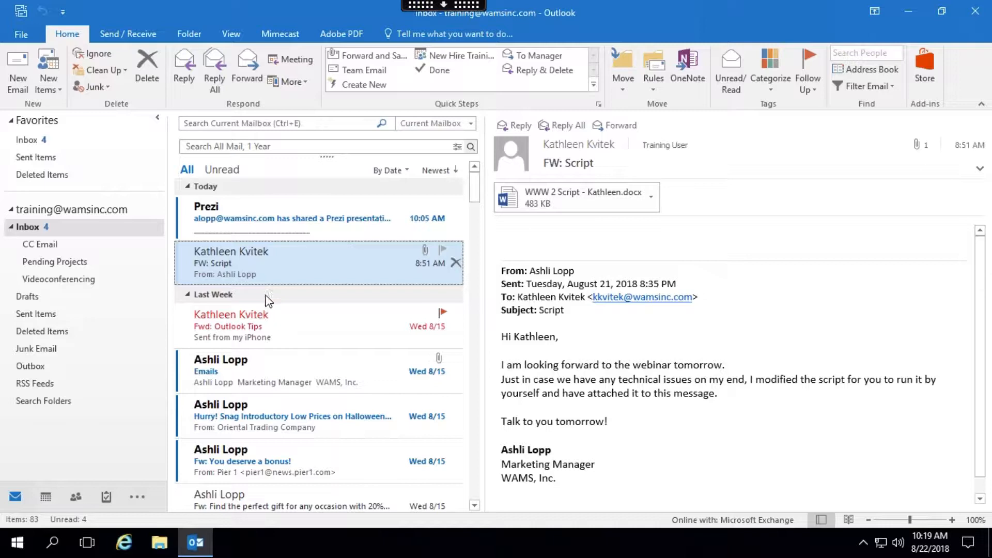
pyautogui.click(257, 324)
pyautogui.click(275, 269)
# Enable marking an item as read when the selection changes in the Reading Pane, and save the Outlook options
pyautogui.click(21, 34)
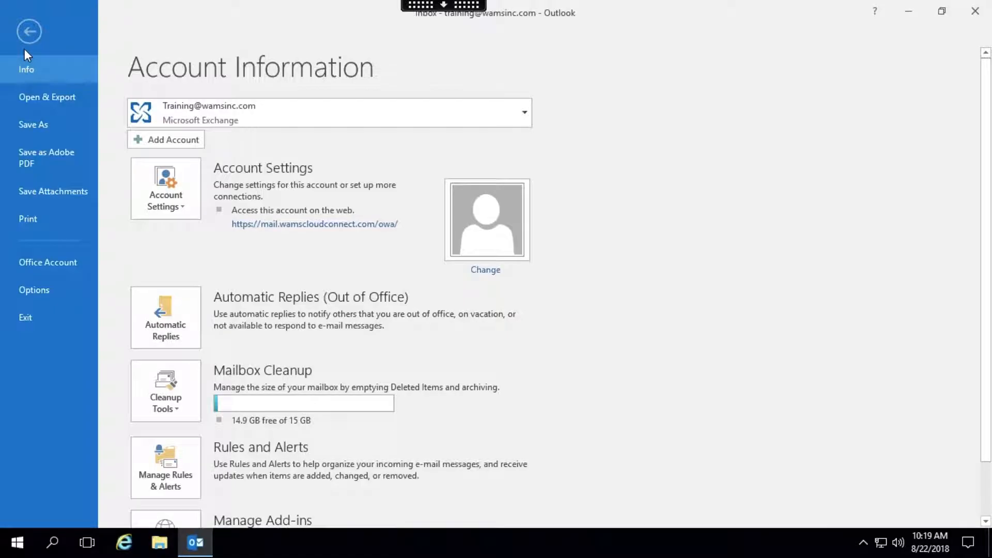
pyautogui.click(35, 284)
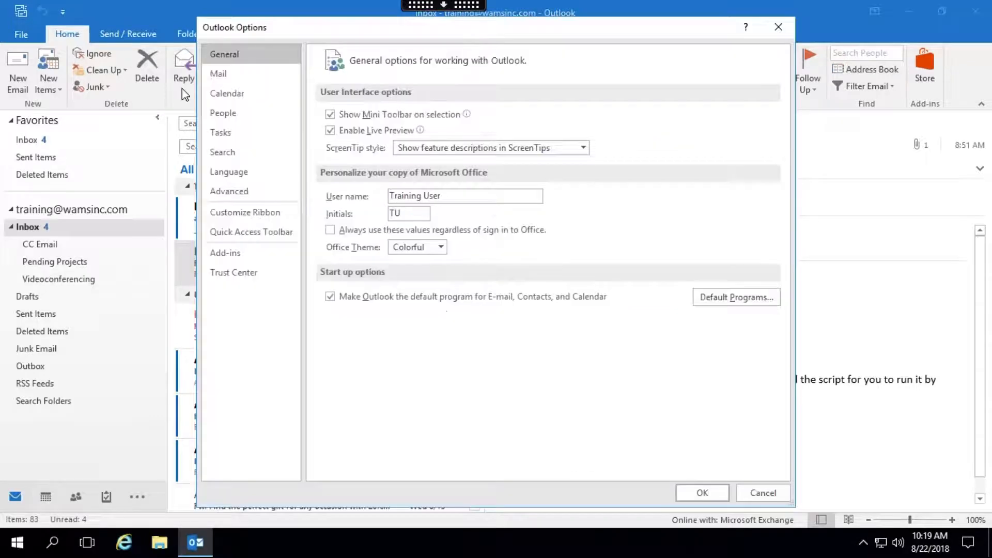
pyautogui.click(228, 76)
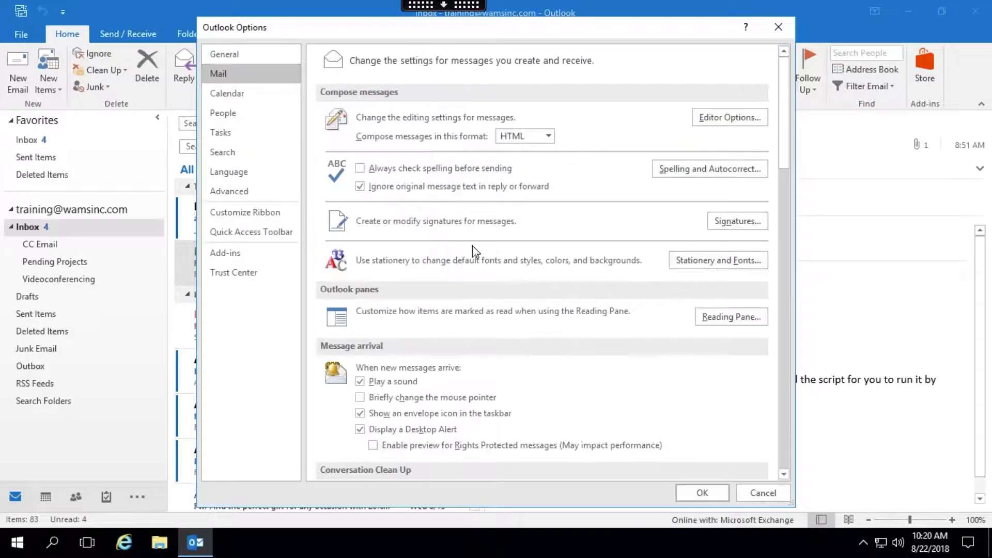
pyautogui.click(728, 318)
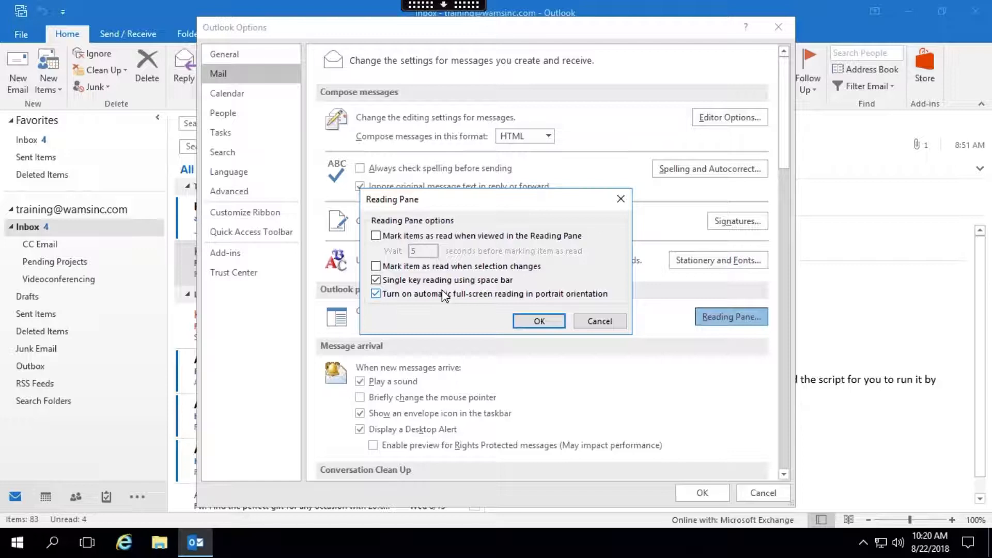
pyautogui.click(388, 267)
pyautogui.click(541, 323)
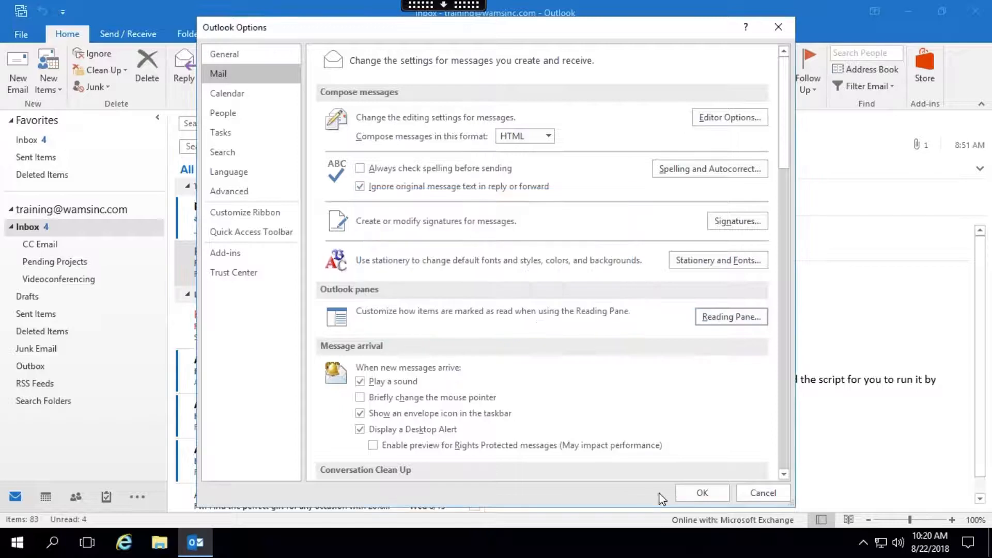
pyautogui.click(701, 493)
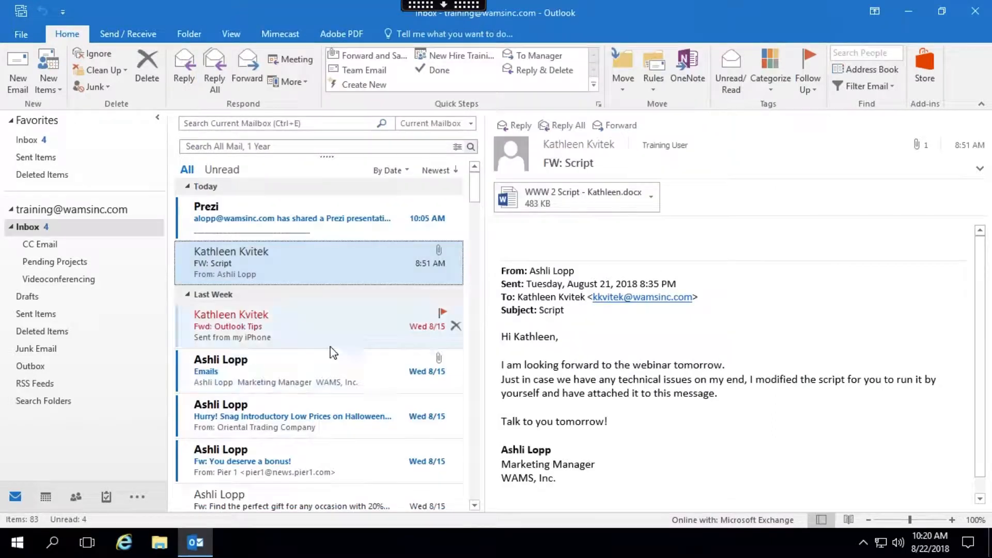
# Select the unread "Emails" message and move to "Fwd: Outlook Tips" to test the new Reading Pane setting
pyautogui.click(321, 366)
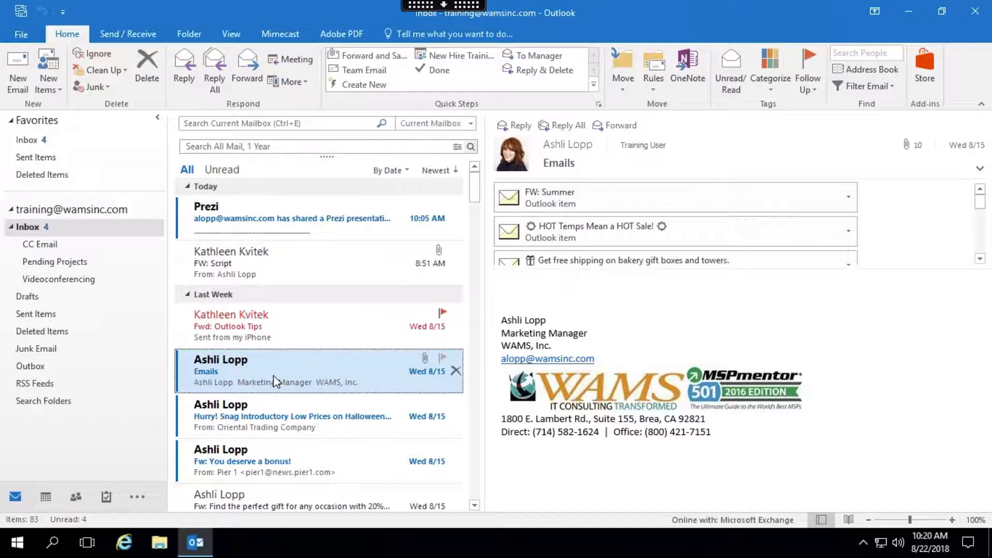
pyautogui.click(267, 340)
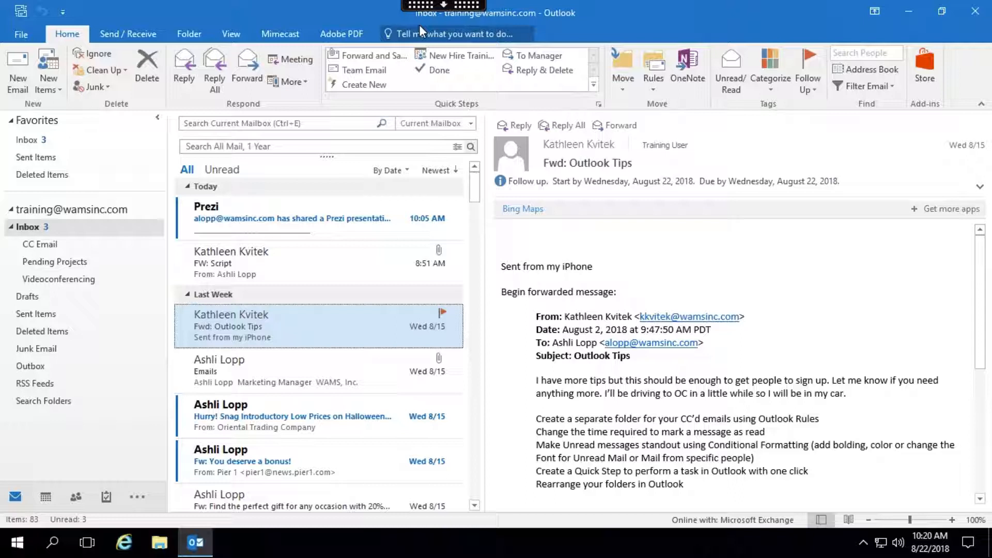
# Leave the remote desktop for the local Citrix Receiver page, return to Outlook, and select "FW: Script"
pyautogui.click(444, 7)
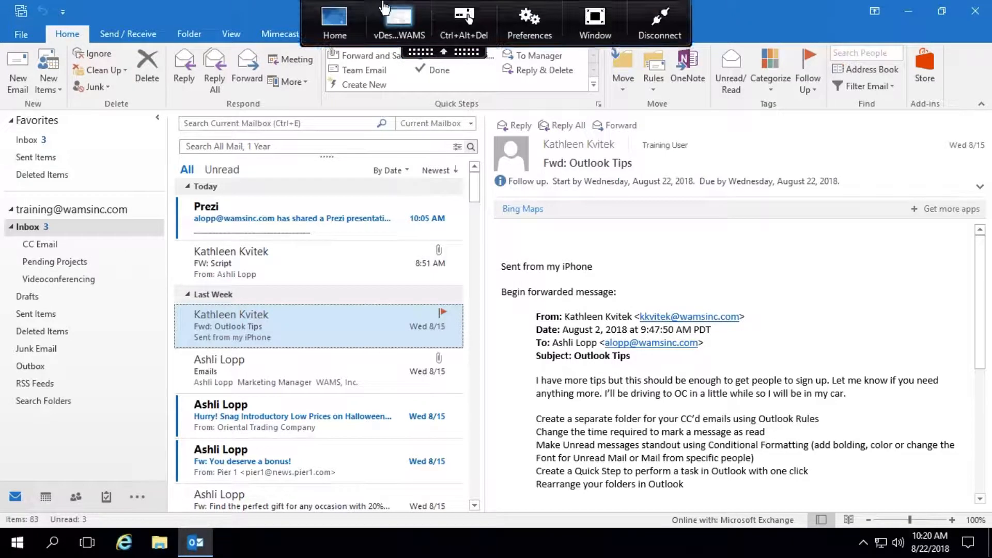
pyautogui.click(334, 22)
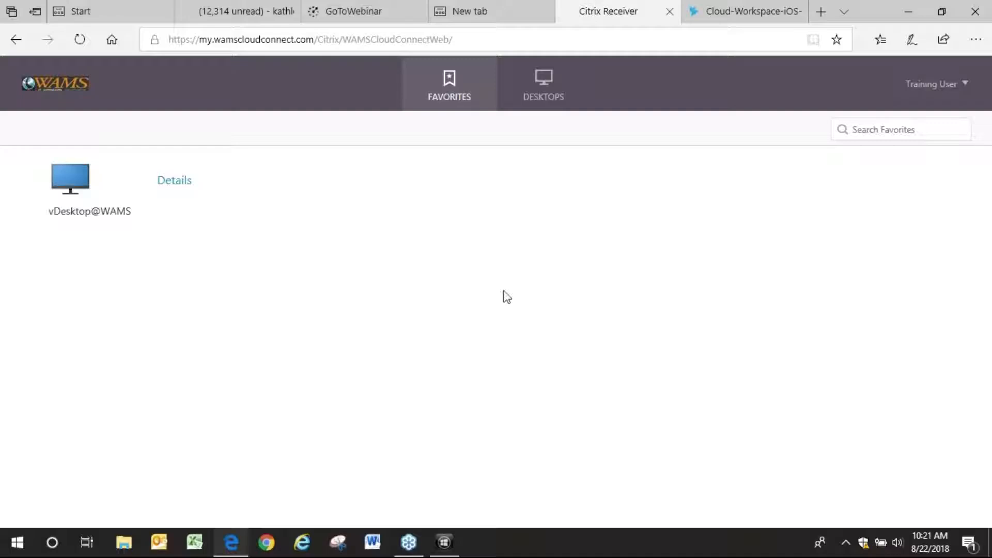
pyautogui.click(446, 543)
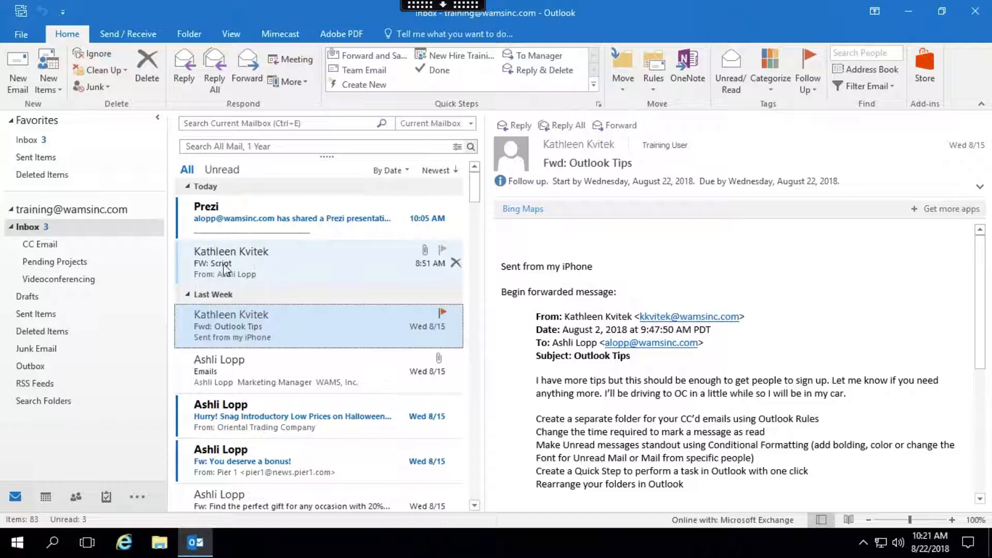
pyautogui.keyDown('ctrl'); pyautogui.click(249, 255); pyautogui.keyUp('ctrl')
pyautogui.click(249, 255)
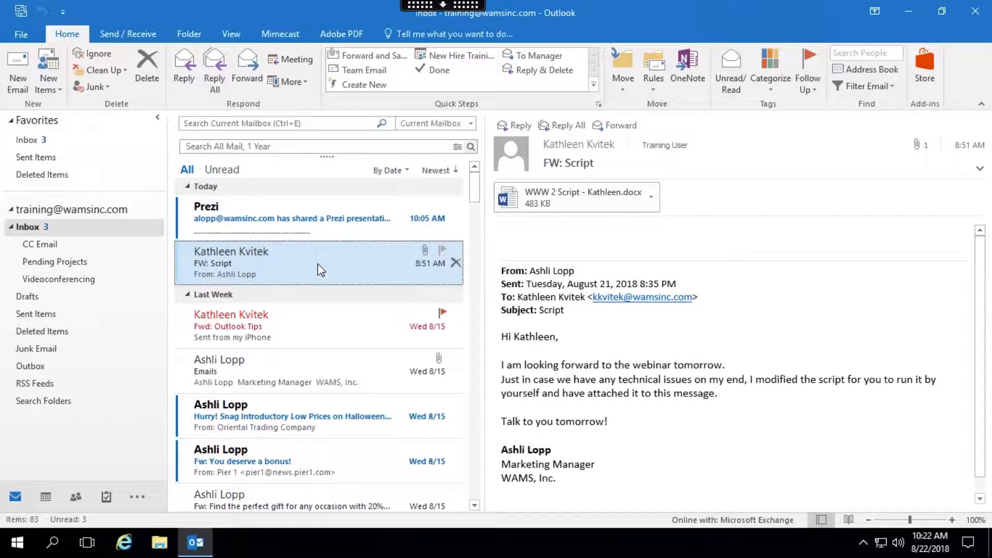
# Move all three messages from the CC Email folder back to the Inbox, and open the Inbox
pyautogui.click(58, 245)
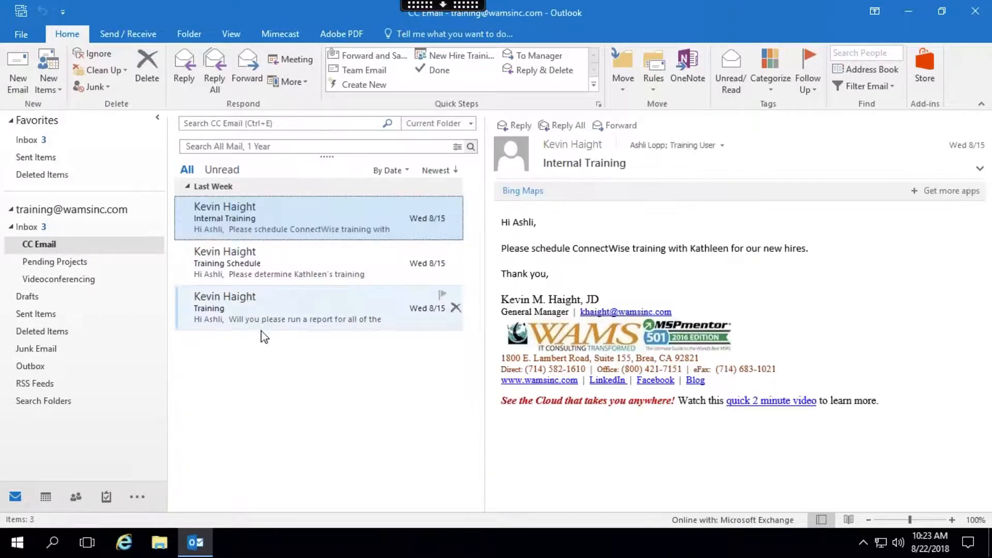
pyautogui.keyDown('shift'); pyautogui.click(266, 316); pyautogui.keyUp('shift')
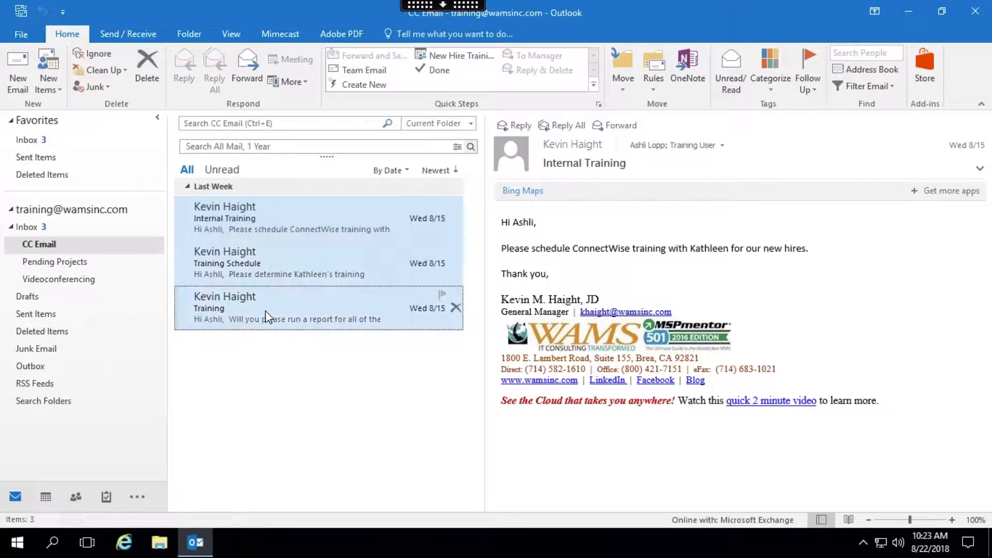
pyautogui.moveTo(237, 309); pyautogui.dragTo(38, 146)
pyautogui.click(30, 140)
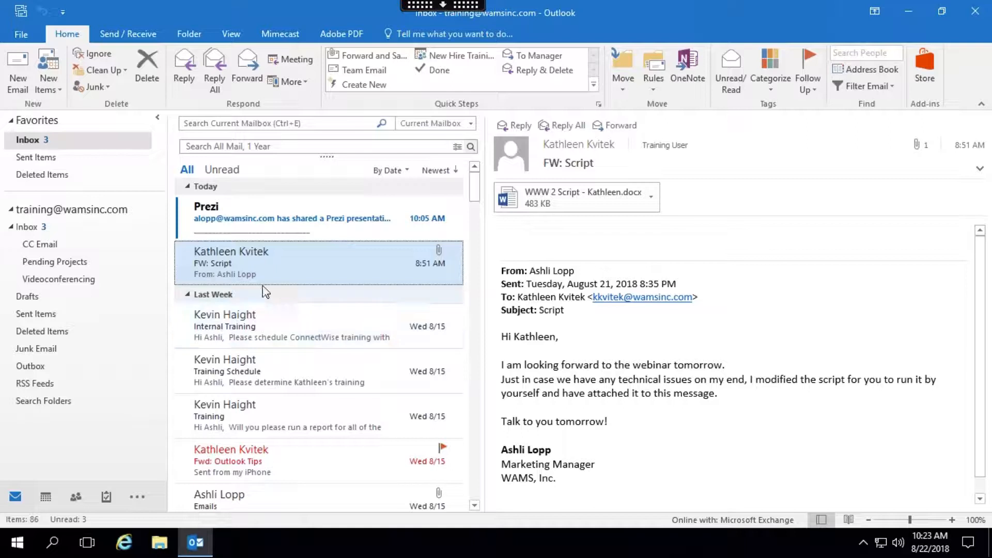
# Select "Internal Training", and add a conditional formatting rule to the Inbox view, named with that sender's first name
pyautogui.click(256, 333)
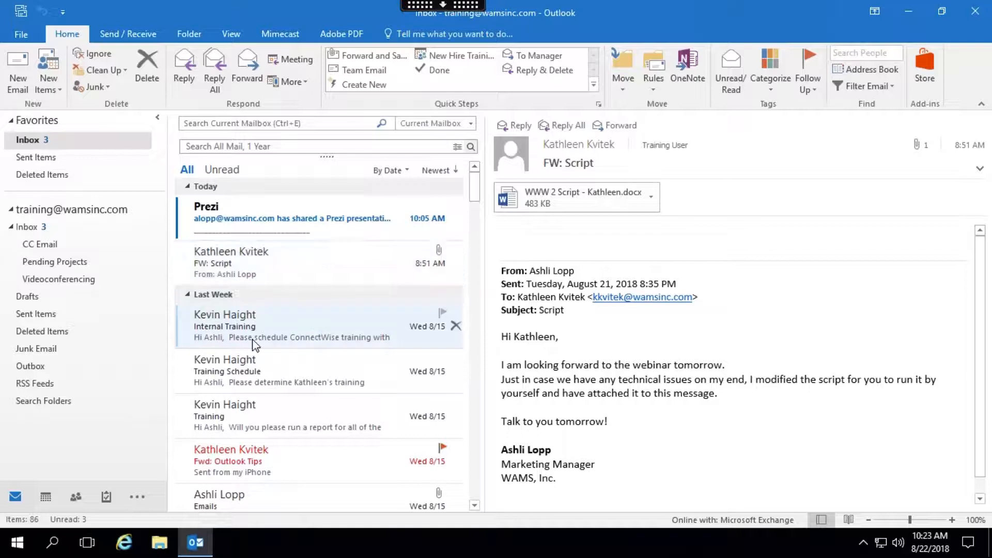
pyautogui.click(237, 36)
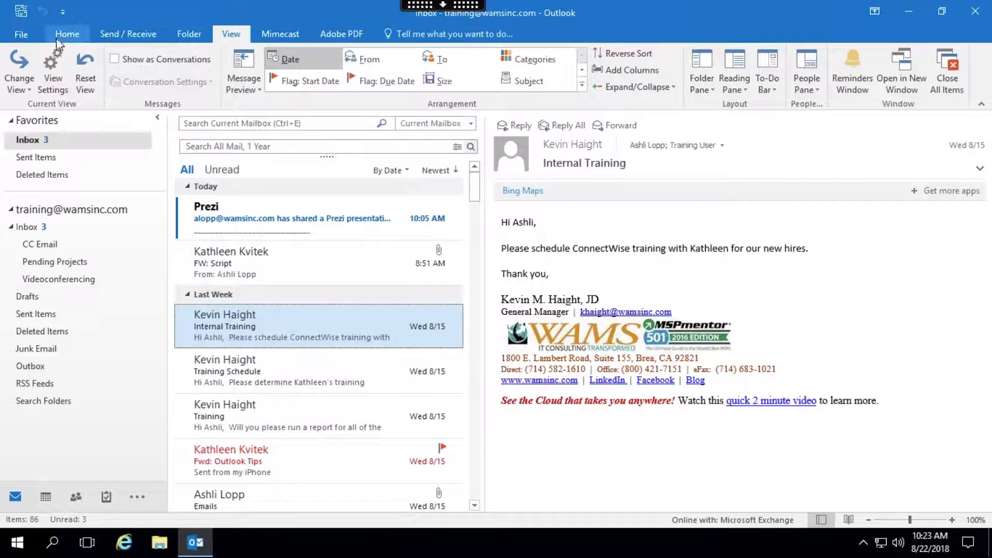
pyautogui.click(54, 64)
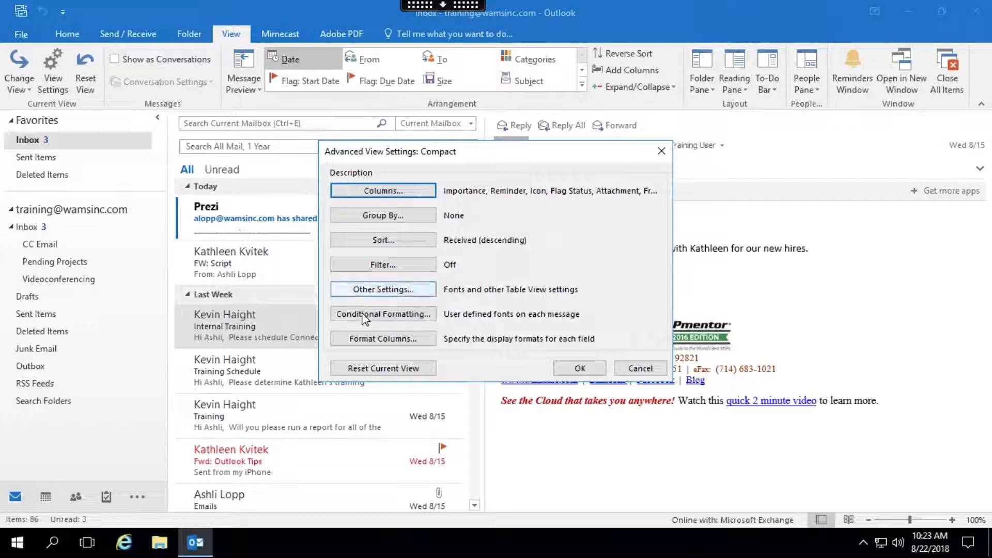
pyautogui.click(365, 317)
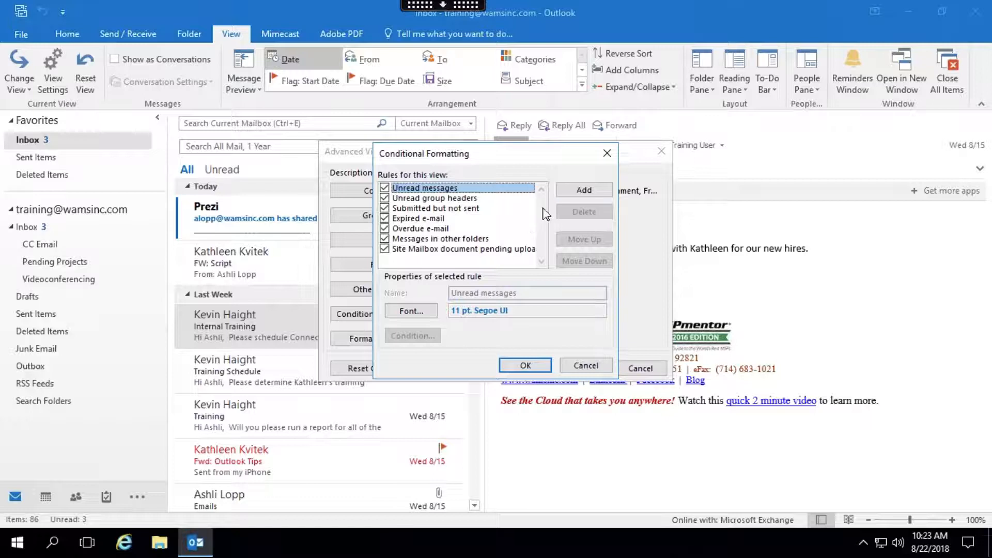
pyautogui.click(585, 193)
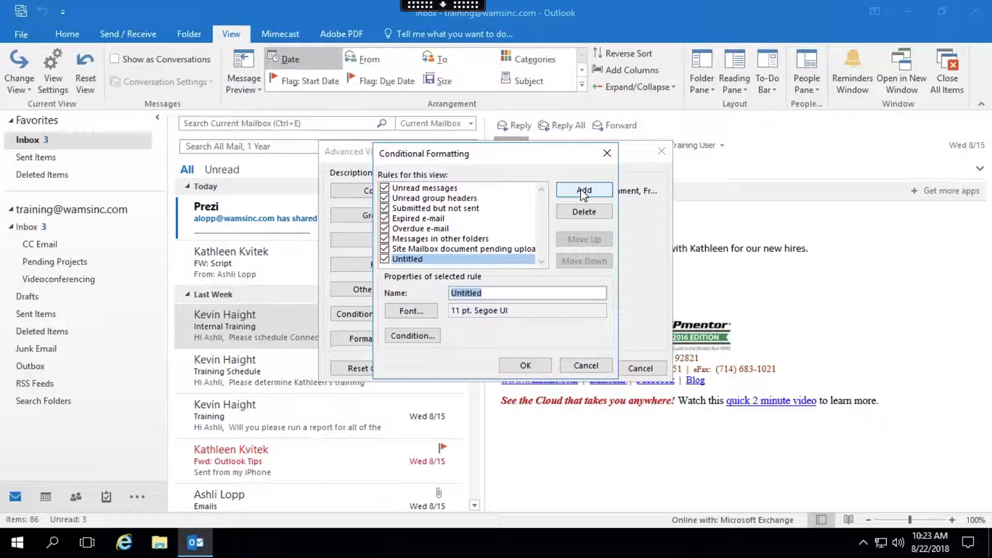
pyautogui.write('K')
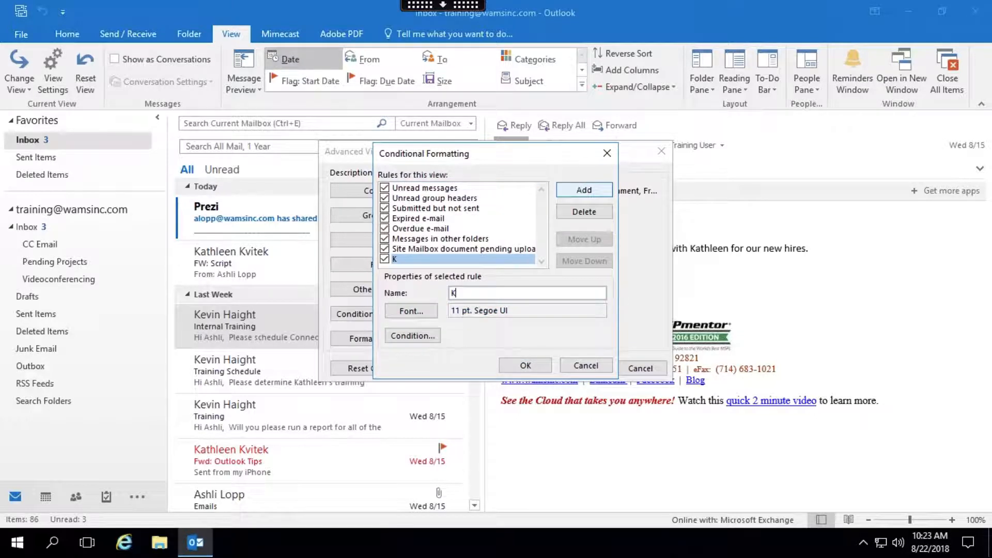
pyautogui.write('evin')
# Set the new conditional formatting rule's font to purple, Bold style and Big size
pyautogui.click(413, 310)
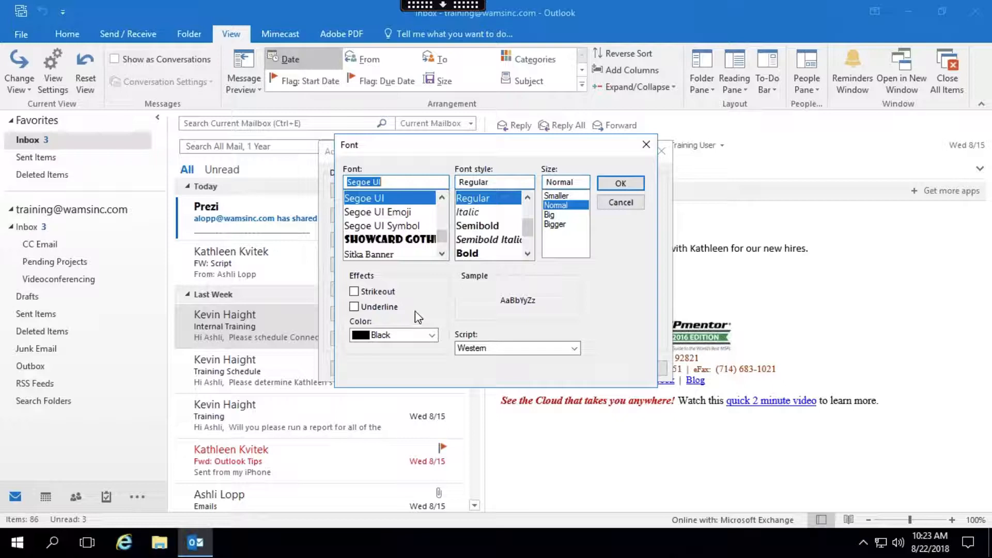
pyautogui.click(432, 338)
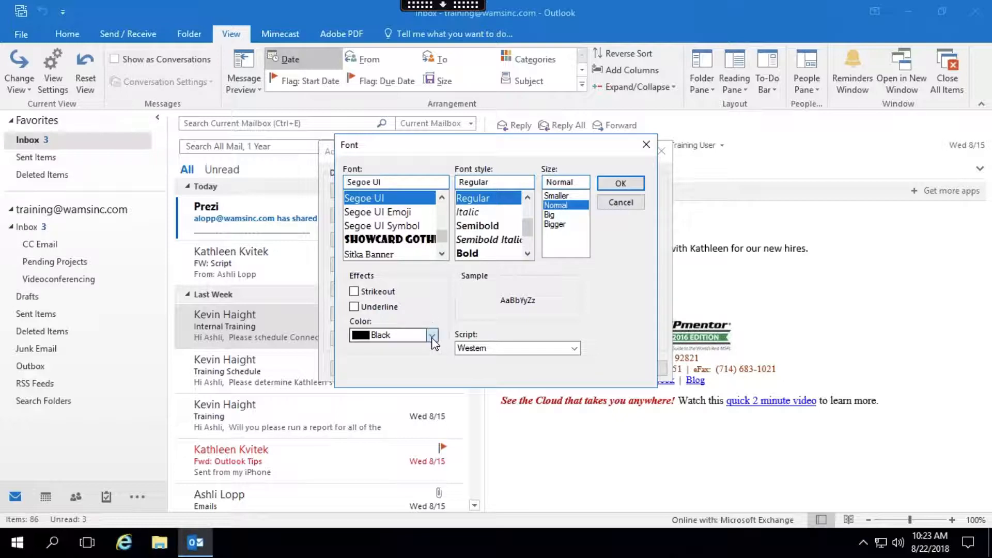
pyautogui.click(432, 337)
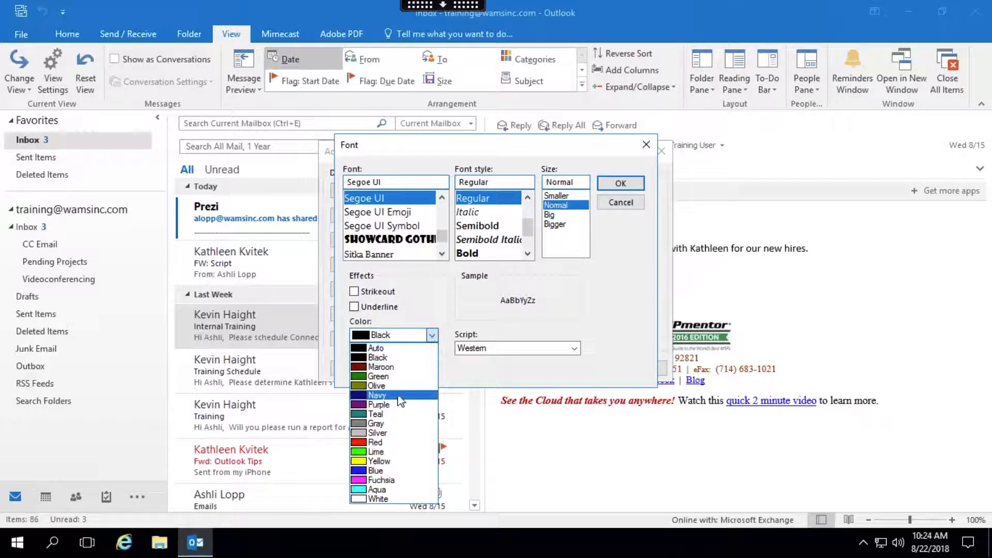
pyautogui.click(397, 407)
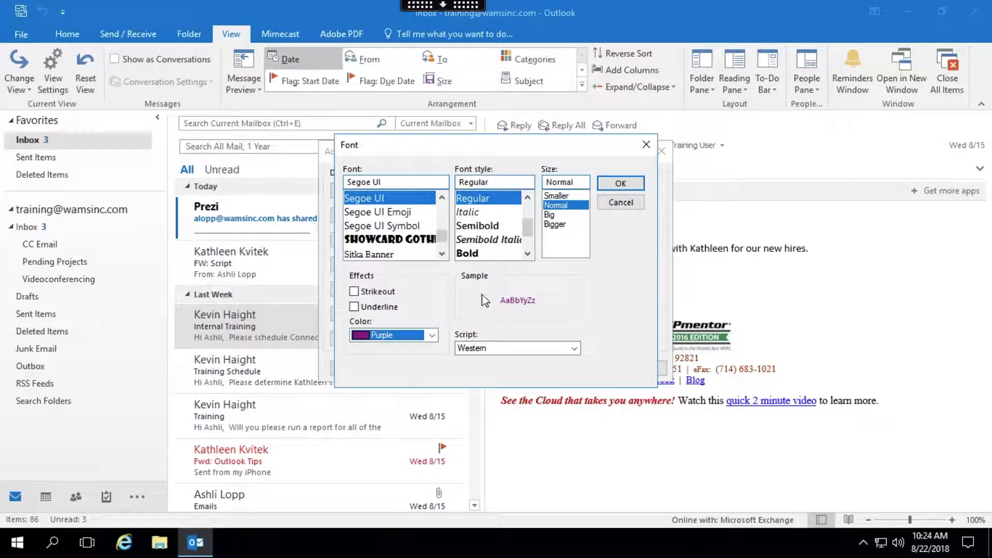
pyautogui.click(481, 260)
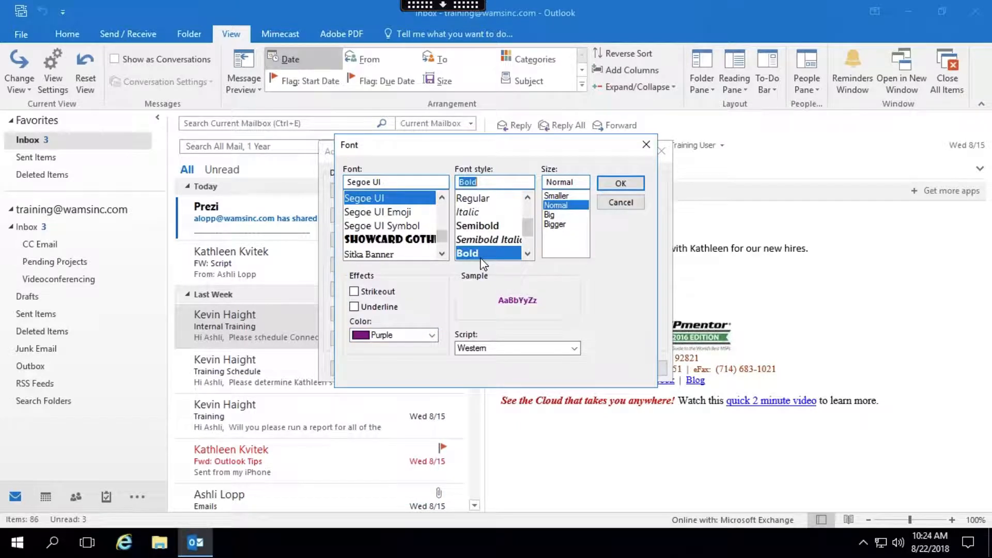
pyautogui.click(554, 215)
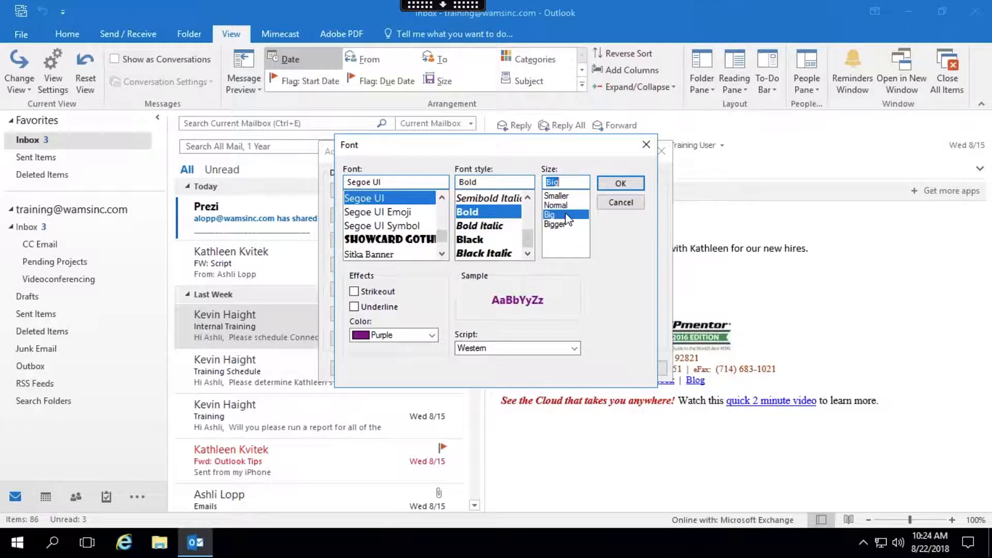
pyautogui.click(620, 184)
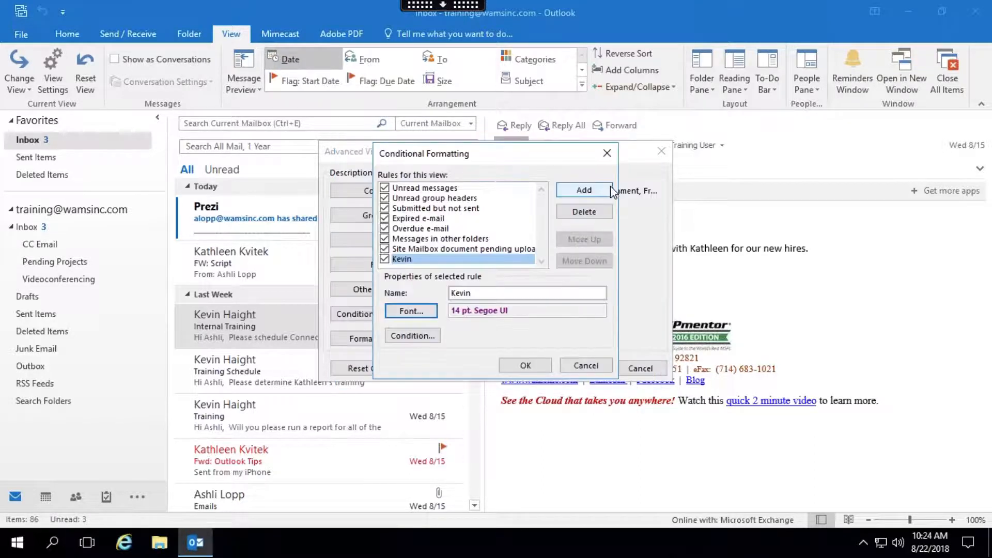
# Set the new rule's condition to messages from the sender it is named after, and apply it to the Inbox view
pyautogui.click(418, 336)
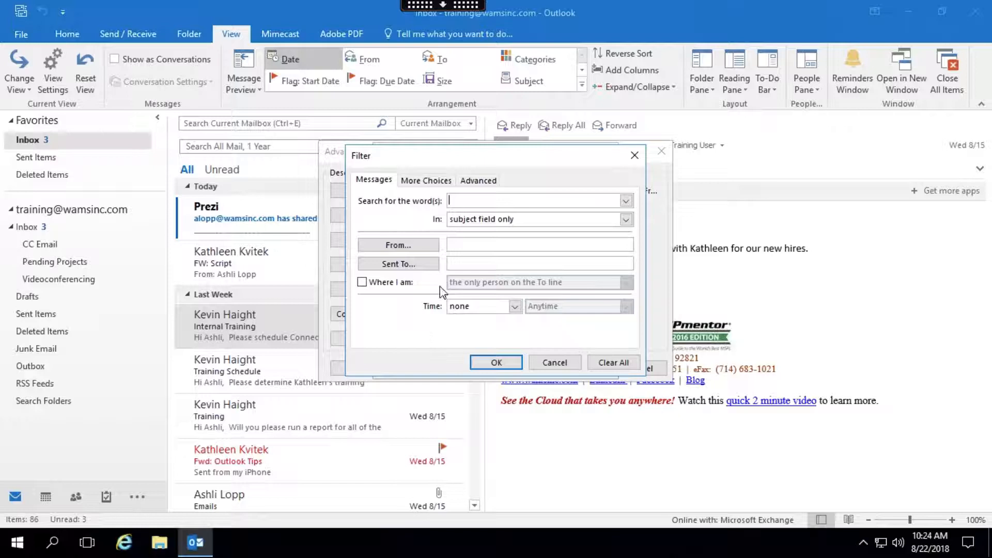
pyautogui.click(409, 247)
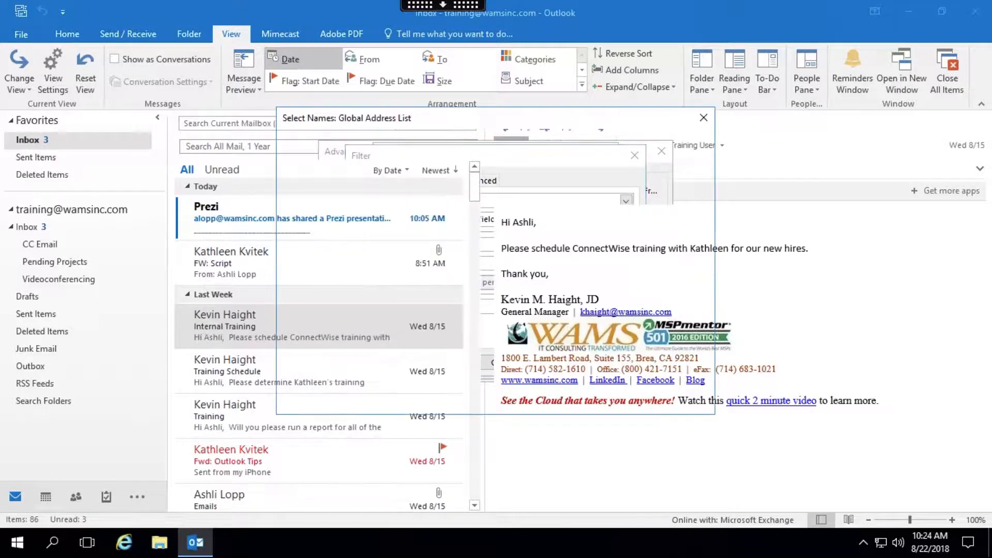
pyautogui.write('kev')
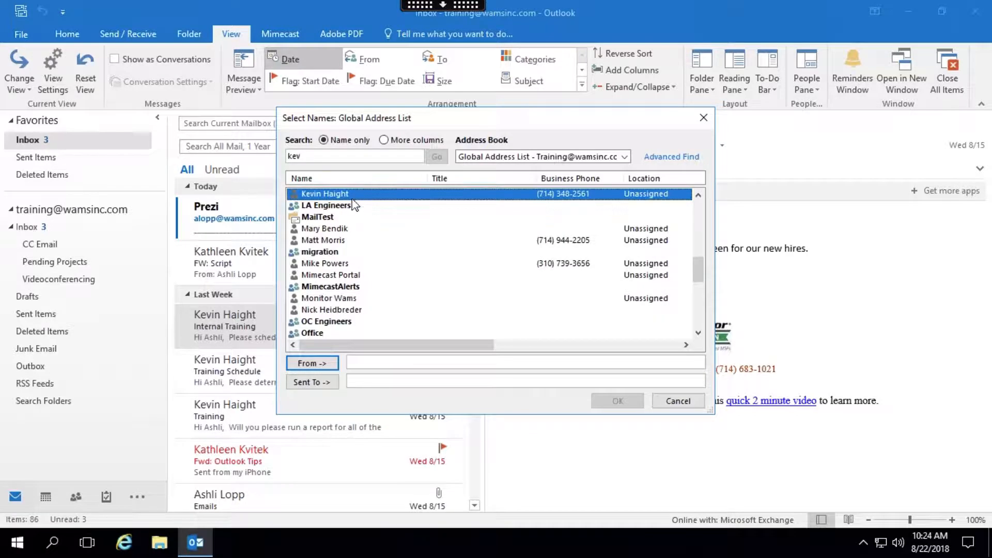
pyautogui.click(326, 365)
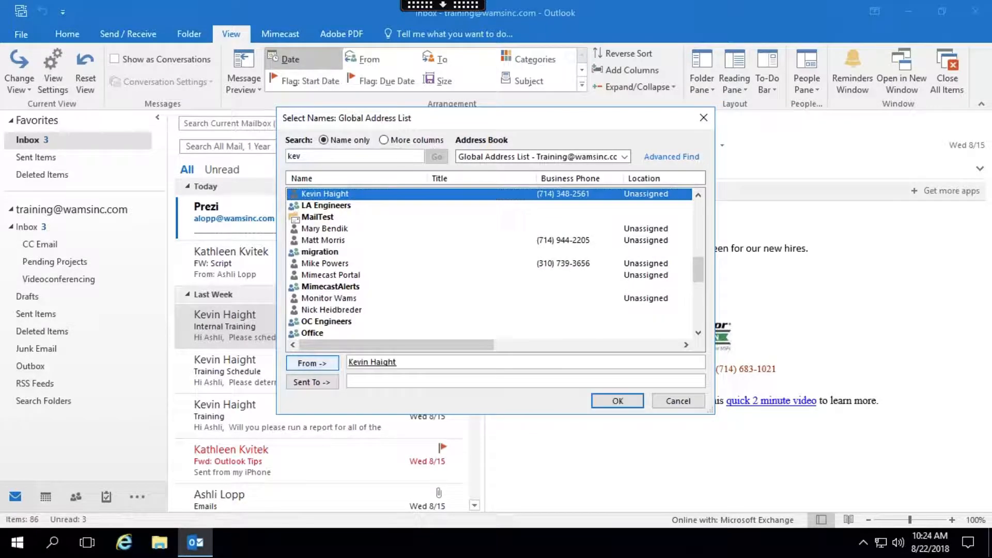
pyautogui.click(618, 402)
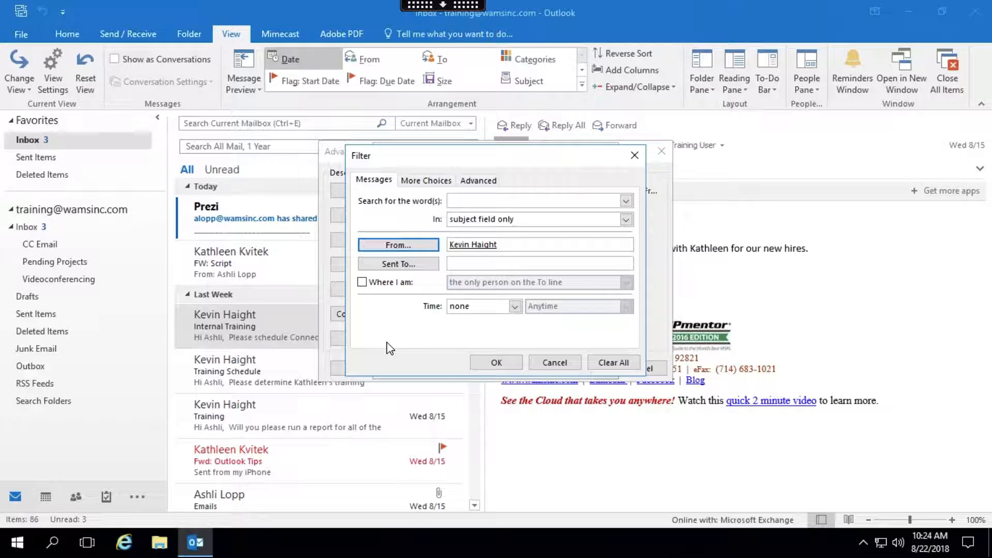
pyautogui.click(497, 364)
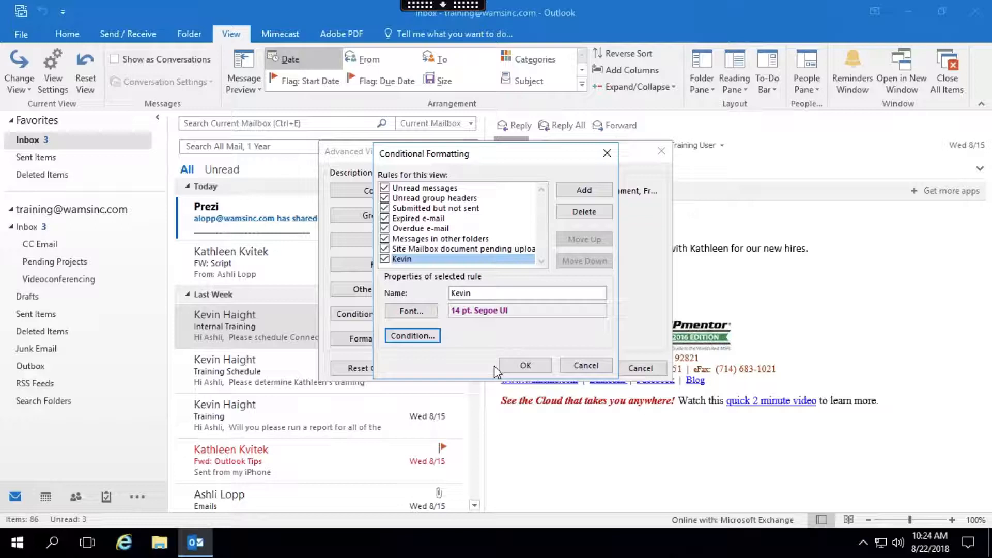
pyautogui.click(519, 368)
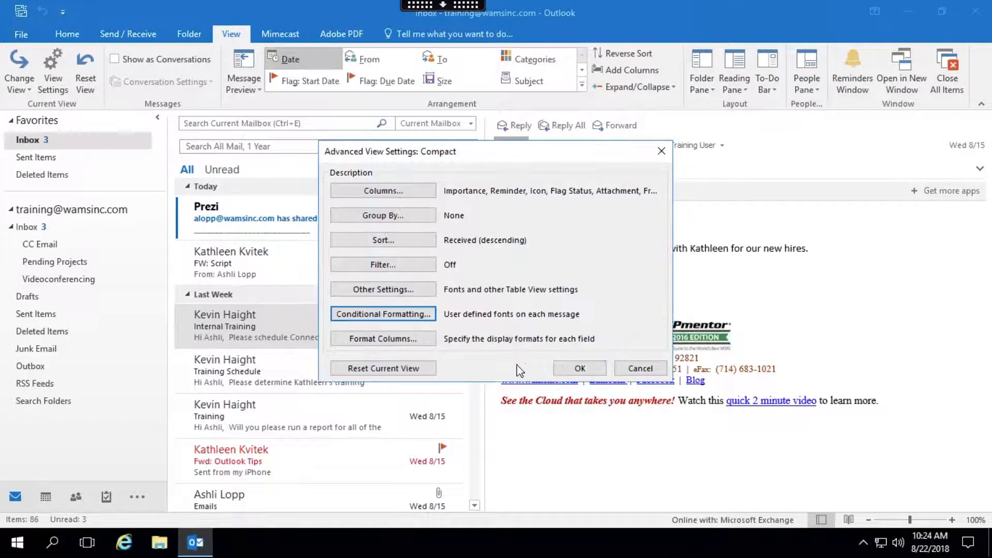
pyautogui.click(562, 369)
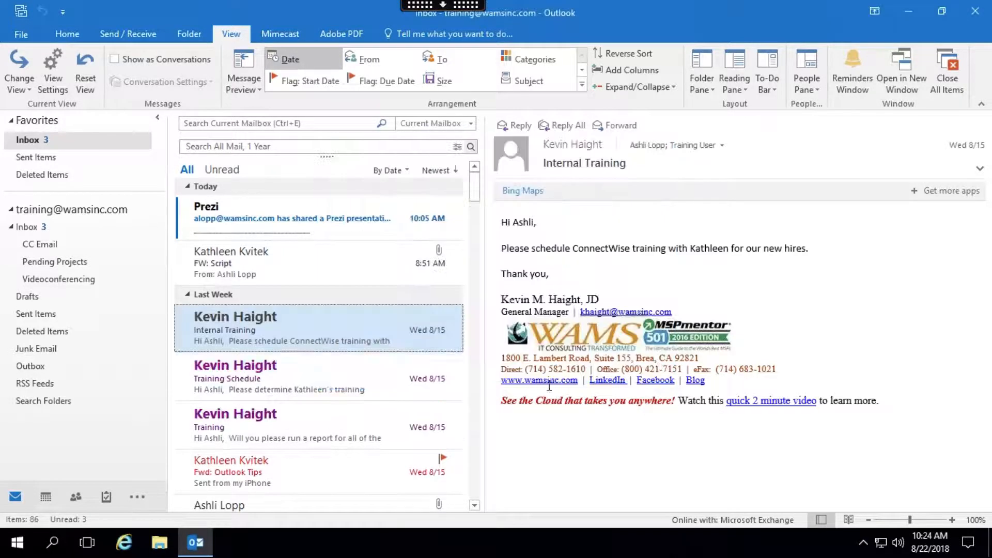
# Select "FW: Script", and set the Unread messages conditional formatting rule's font to Harlow Solid for the Inbox view
pyautogui.click(344, 263)
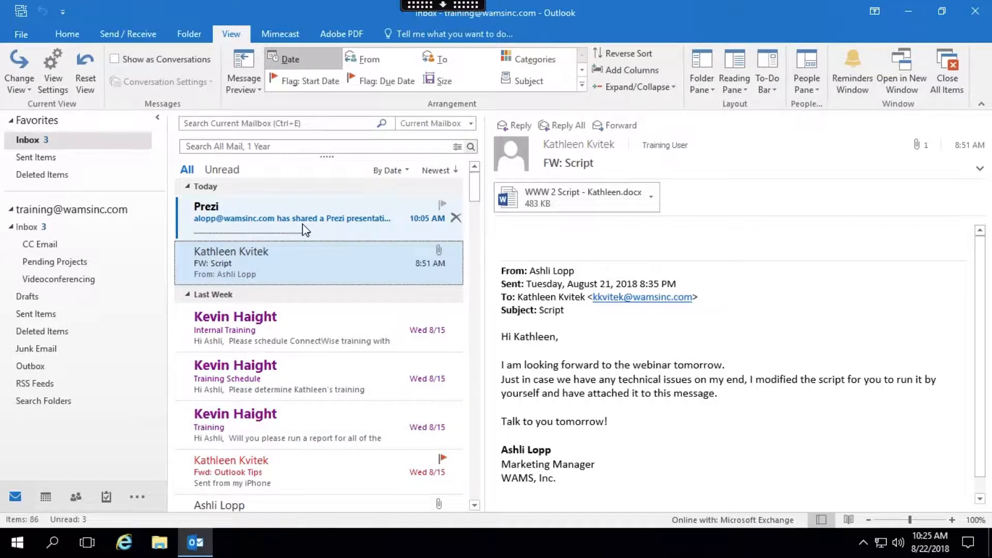
pyautogui.click(476, 362)
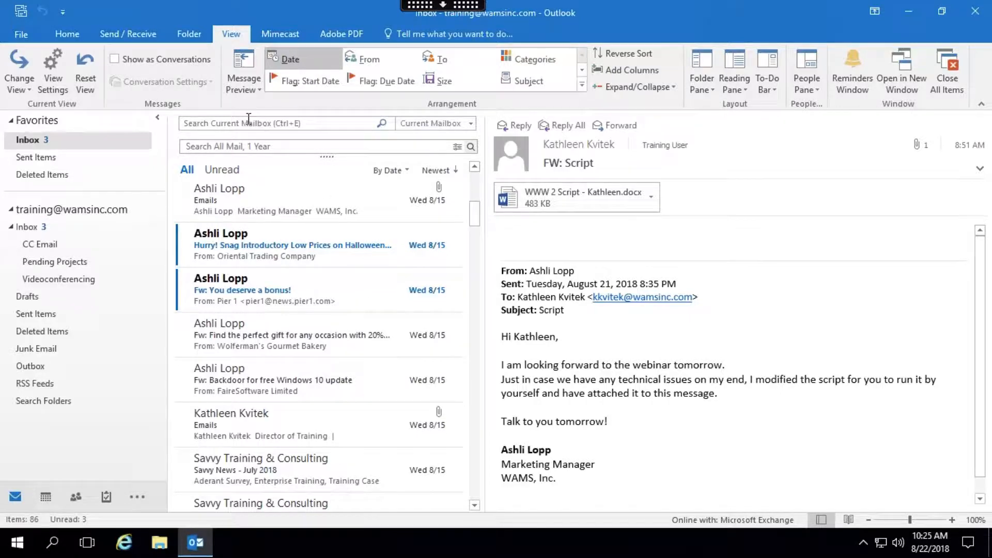
pyautogui.click(57, 76)
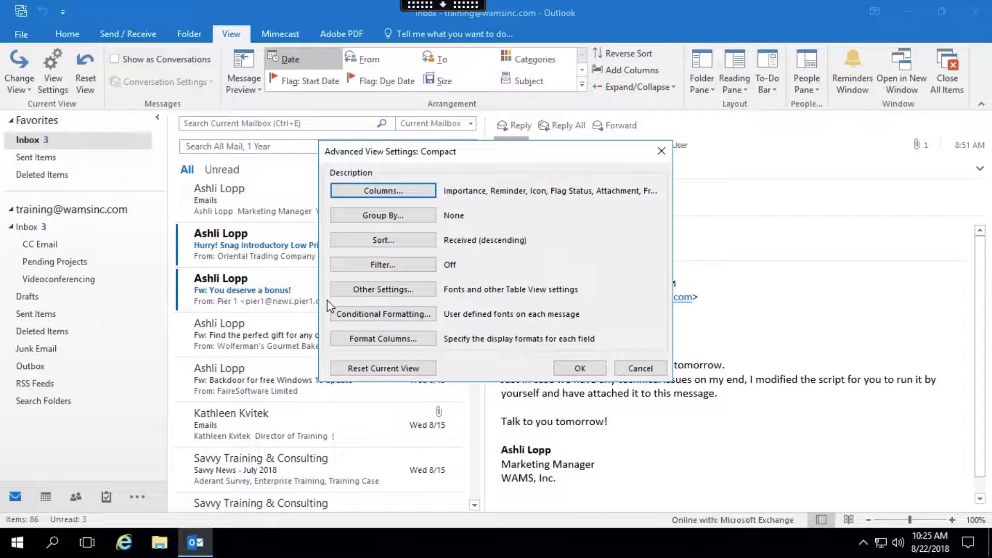
pyautogui.click(361, 318)
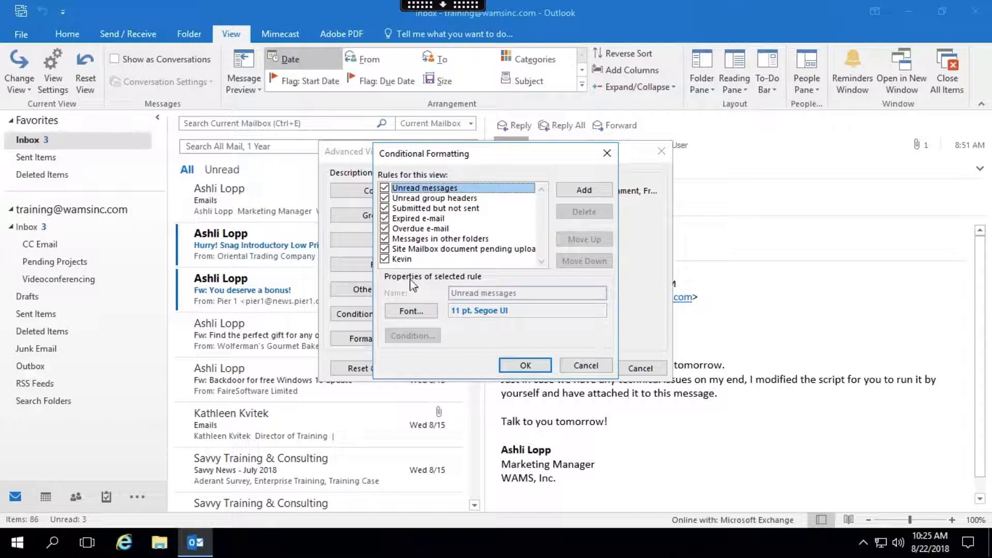
pyautogui.click(410, 312)
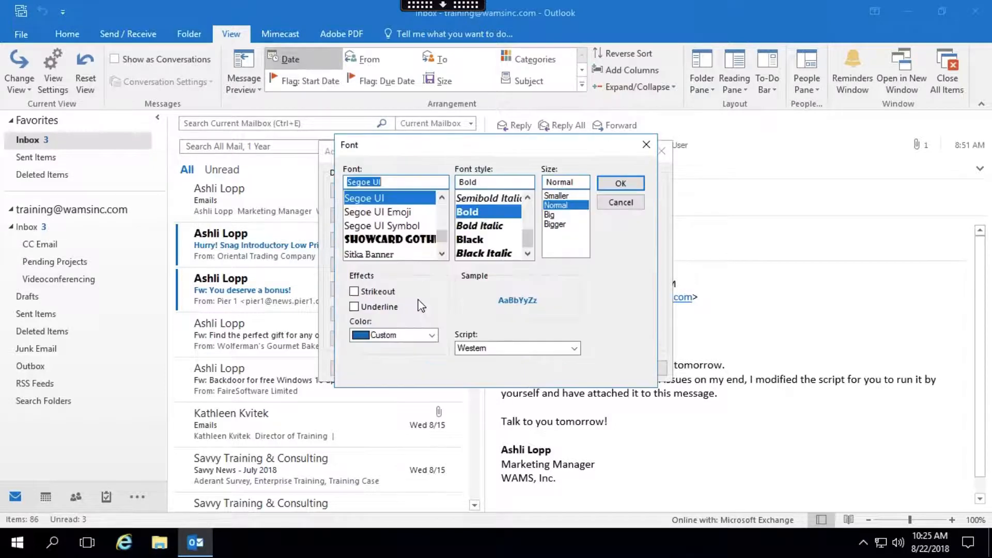
pyautogui.click(443, 254)
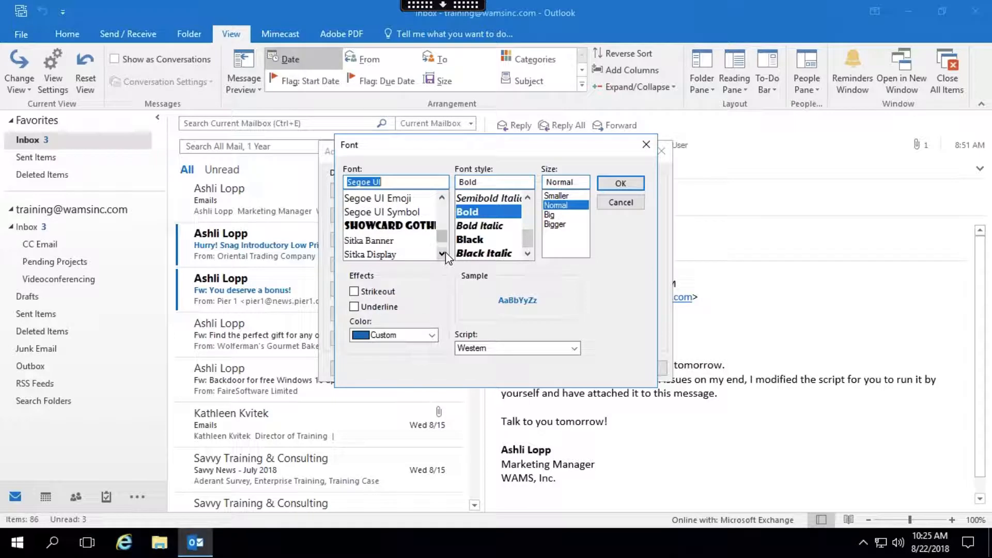
pyautogui.click(496, 227)
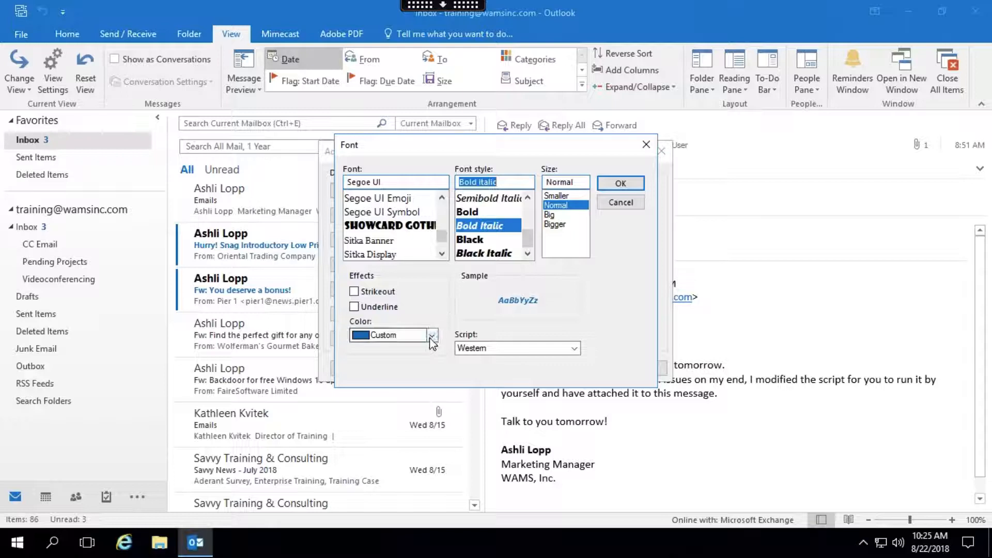
pyautogui.moveTo(445, 245); pyautogui.dragTo(448, 233)
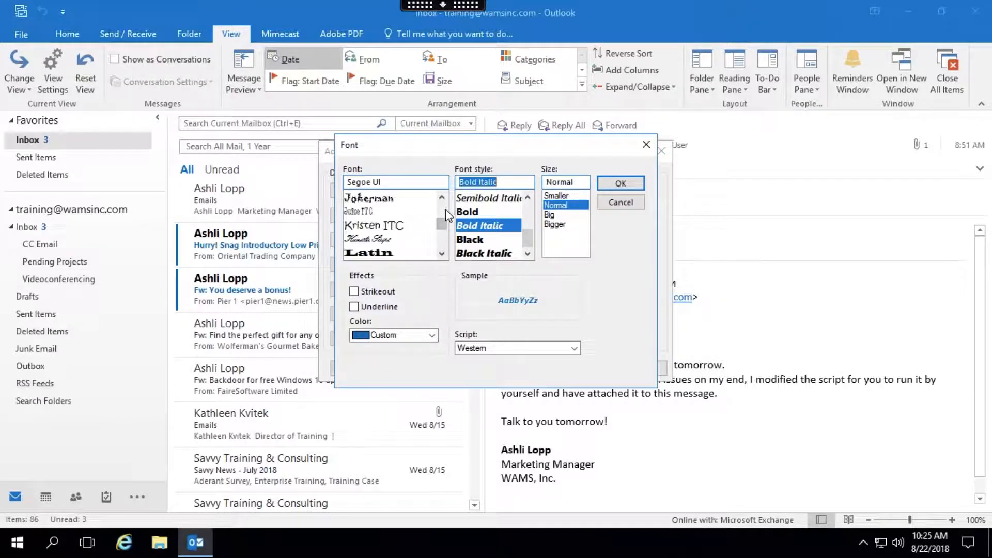
pyautogui.scroll(3, 446, 218)
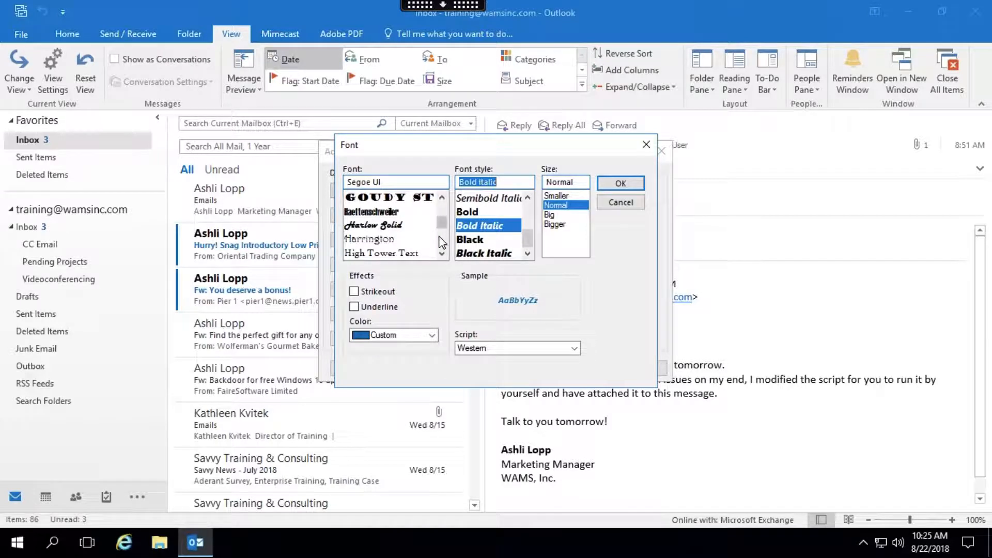
pyautogui.click(406, 225)
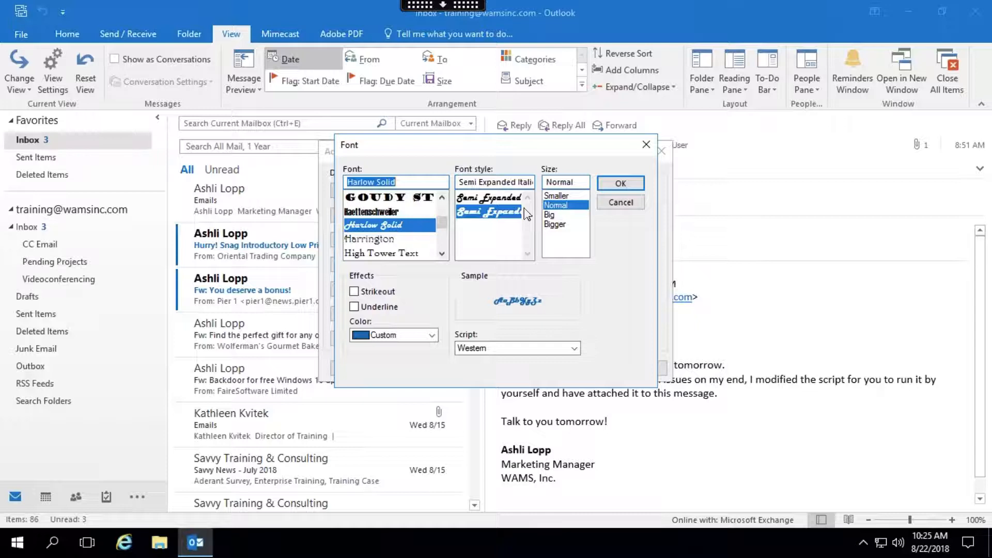
pyautogui.click(623, 185)
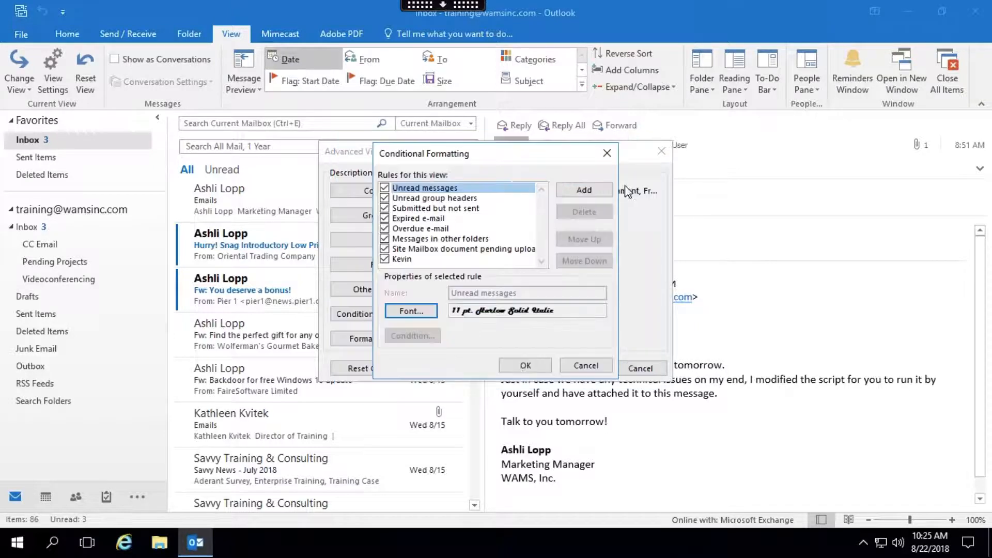
pyautogui.click(519, 365)
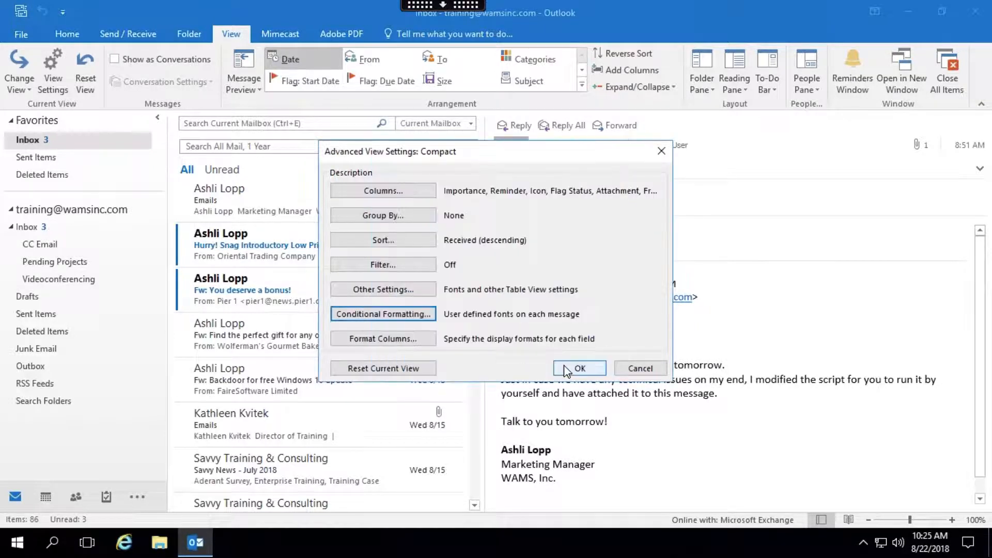
pyautogui.click(579, 368)
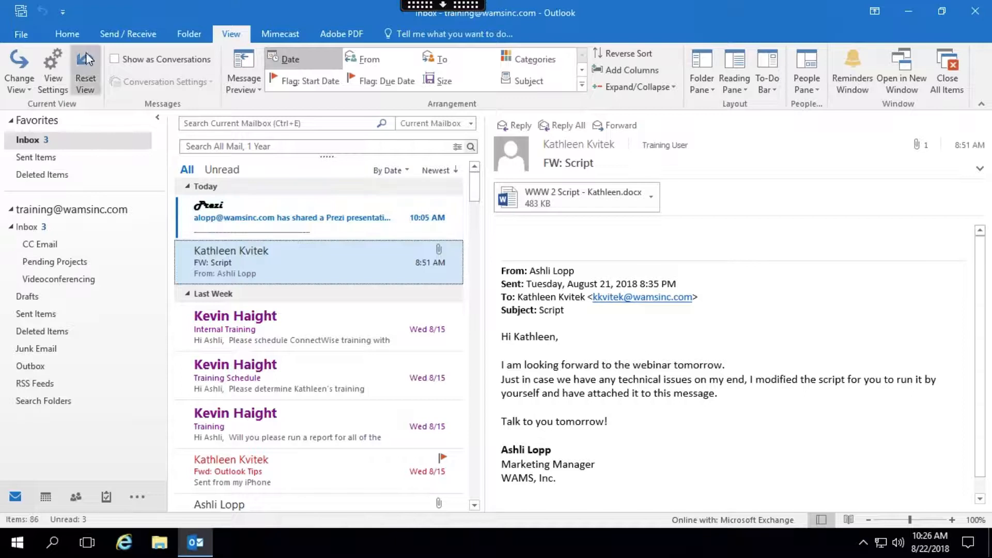
# Delete the custom sender rule from the Inbox view's conditional formatting and apply the change
pyautogui.click(60, 72)
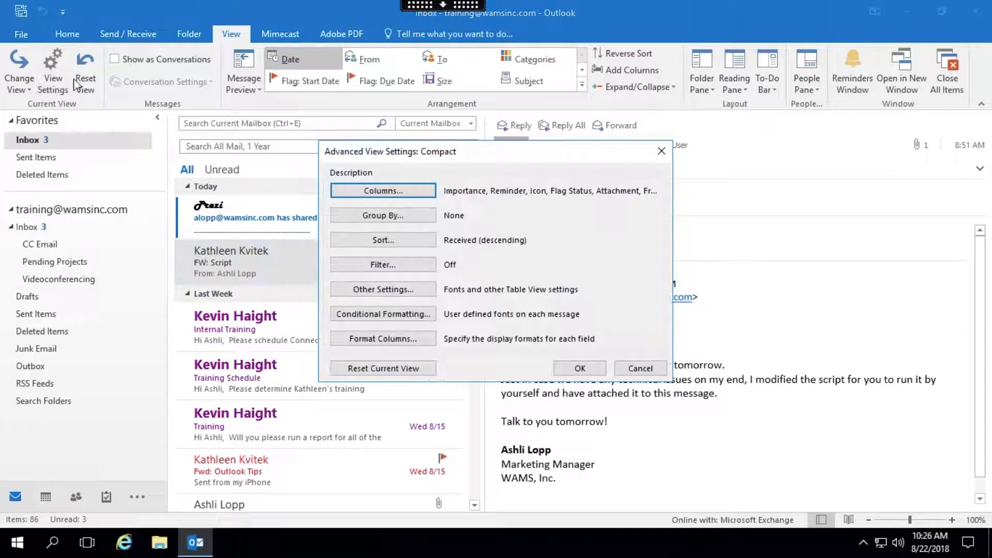
pyautogui.click(384, 315)
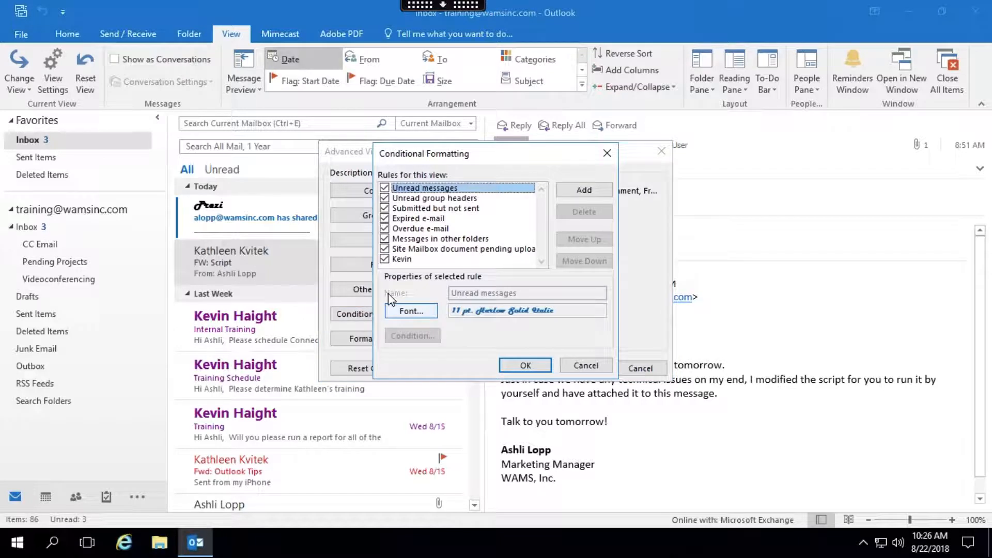
pyautogui.click(406, 260)
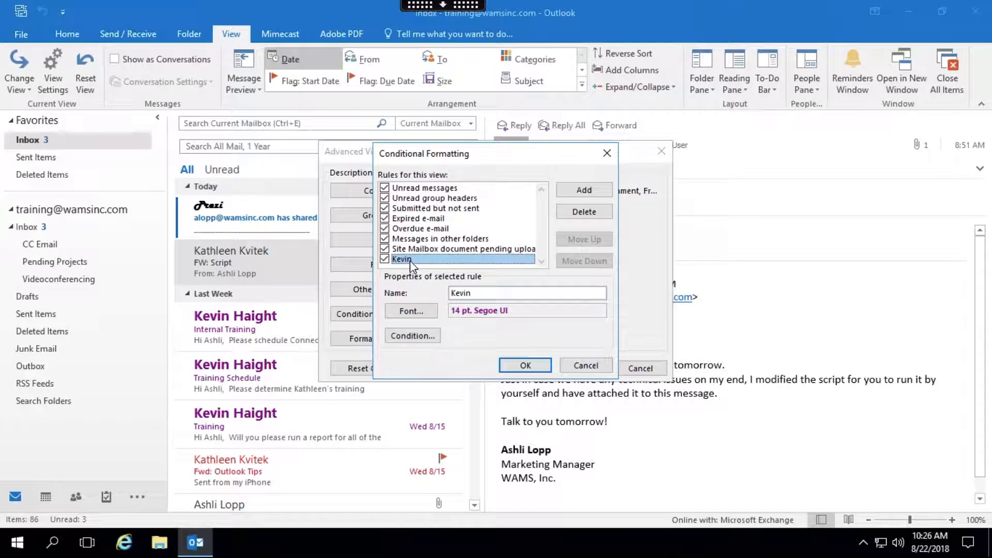
pyautogui.click(593, 210)
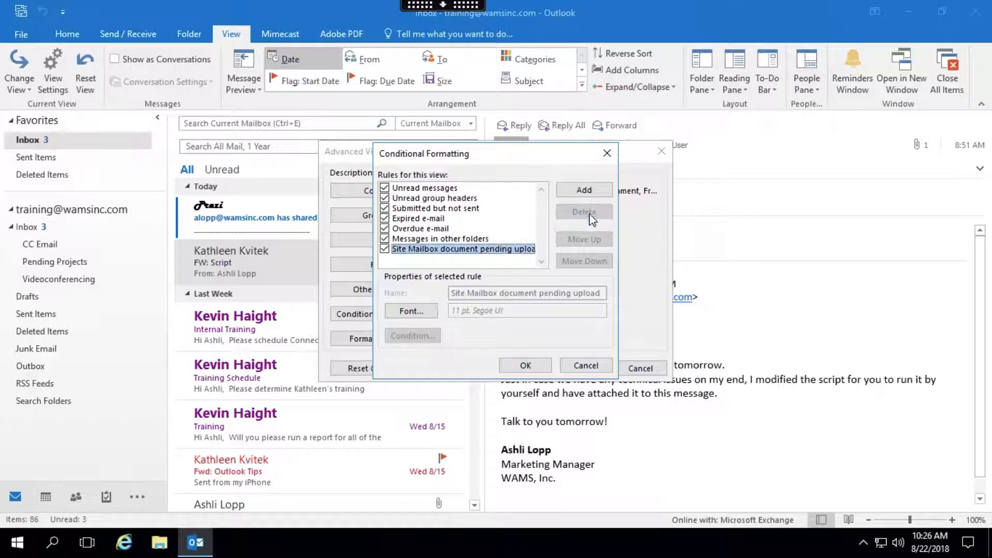
pyautogui.click(524, 365)
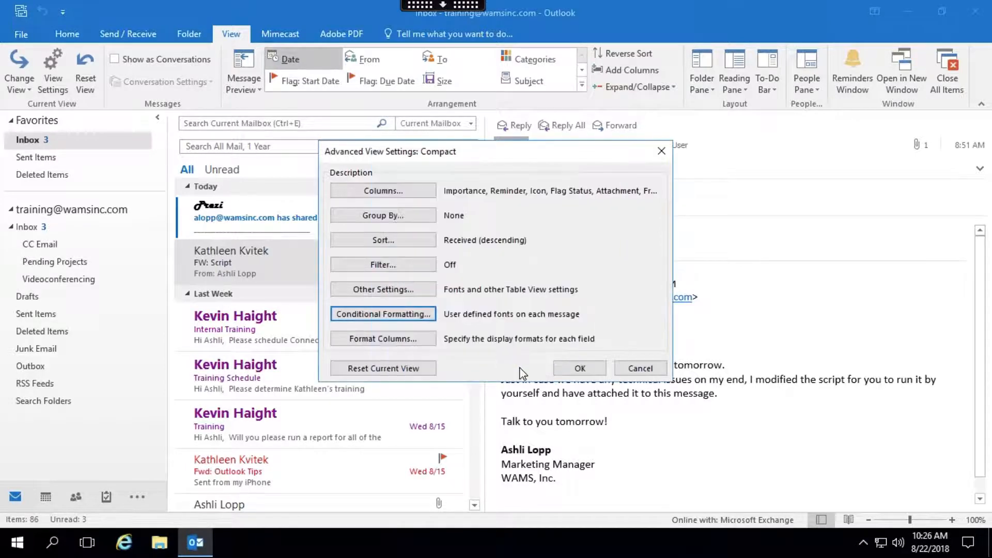
pyautogui.click(573, 368)
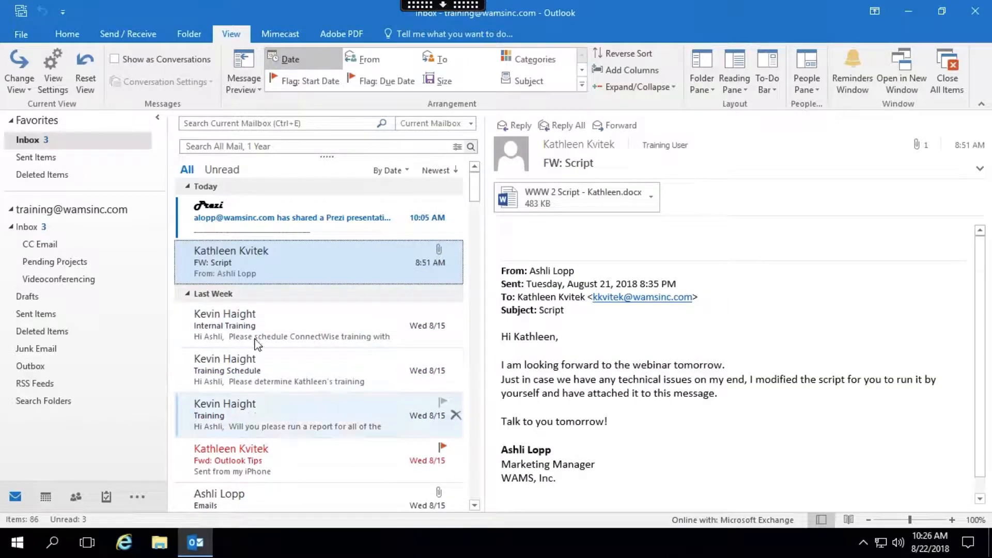
# Select the Prezi message, and set the Unread messages conditional formatting rule's font to Calibri, Bold for the Inbox view
pyautogui.click(266, 226)
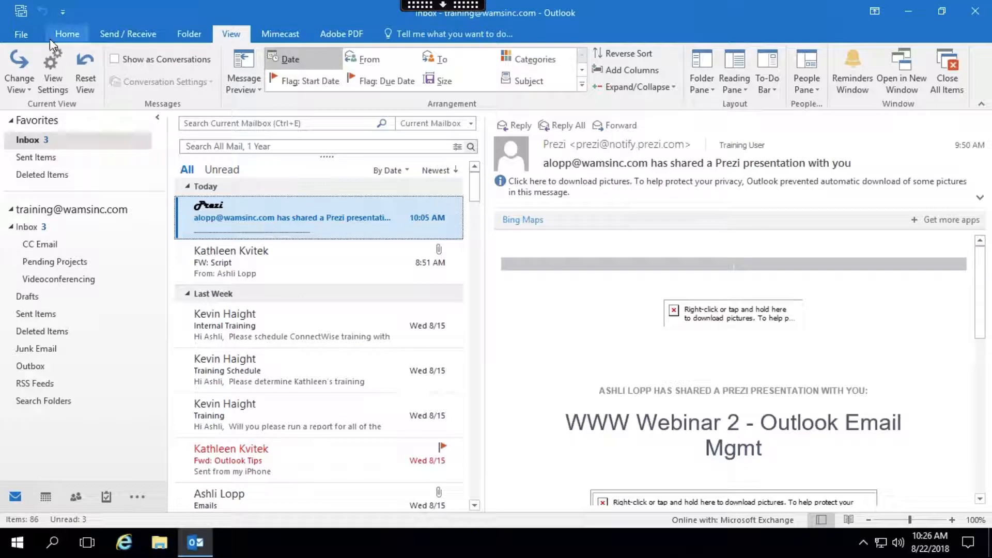
pyautogui.click(52, 69)
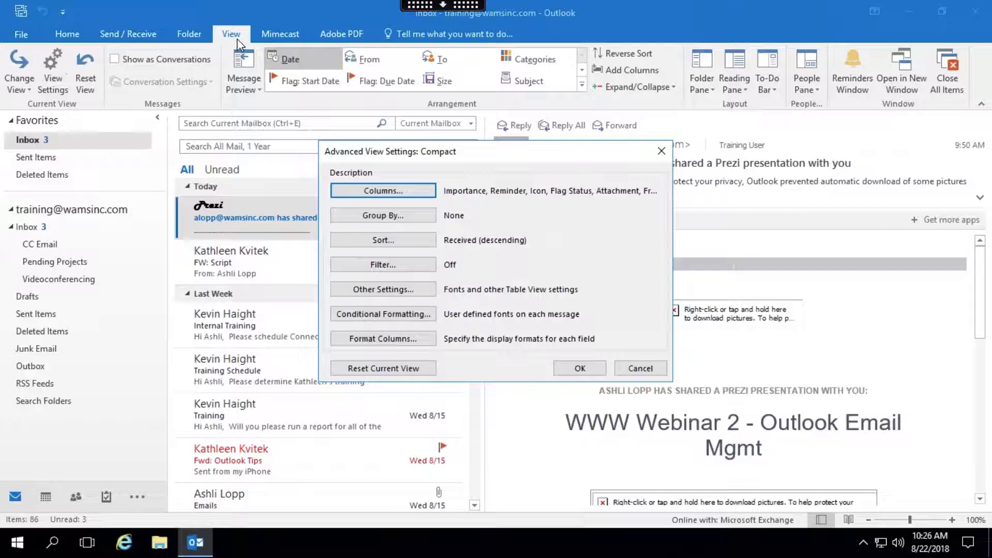
pyautogui.click(357, 319)
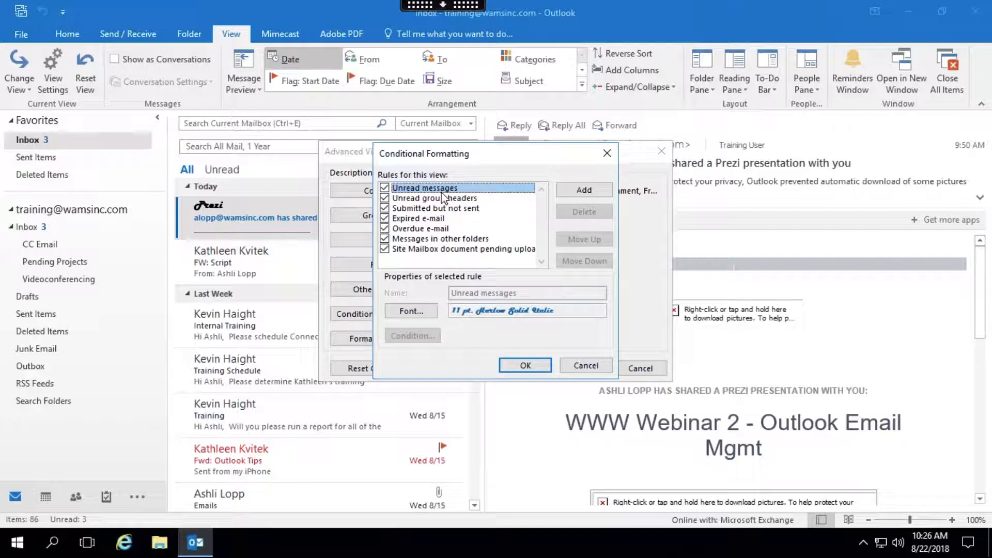
pyautogui.click(411, 312)
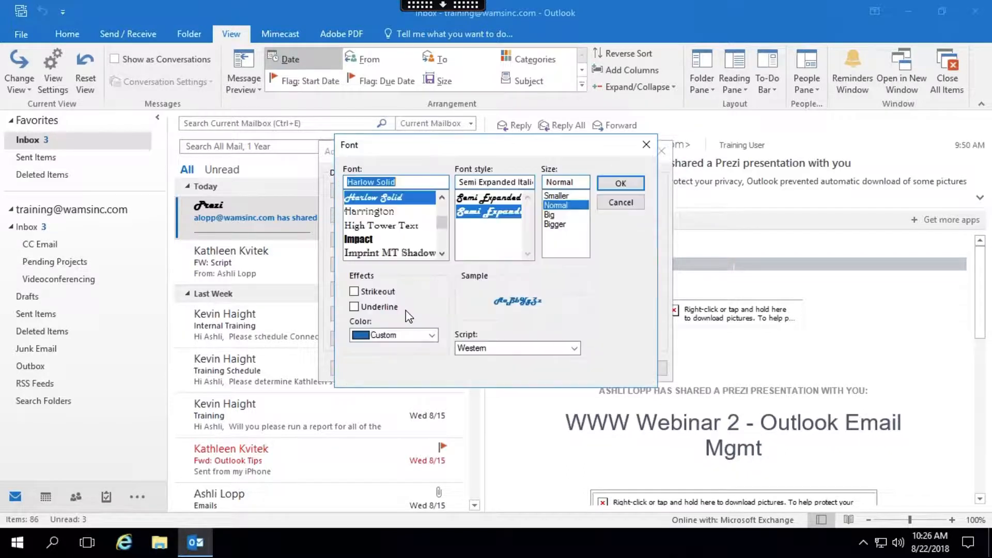
pyautogui.moveTo(443, 222)
pyautogui.mouseDown()
pyautogui.moveTo(444, 209)
pyautogui.moveTo(448, 220)
pyautogui.mouseUp()
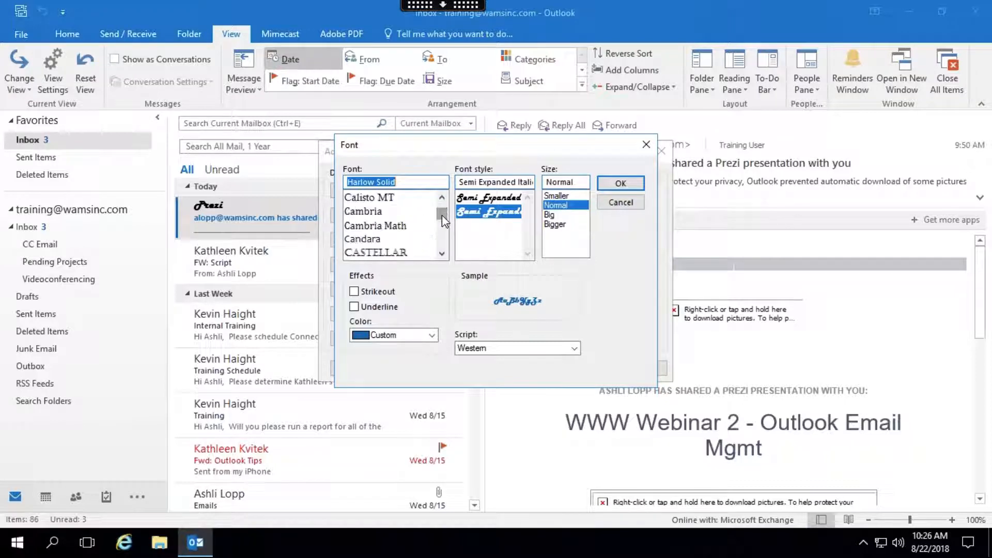
pyautogui.click(443, 197)
pyautogui.click(442, 197)
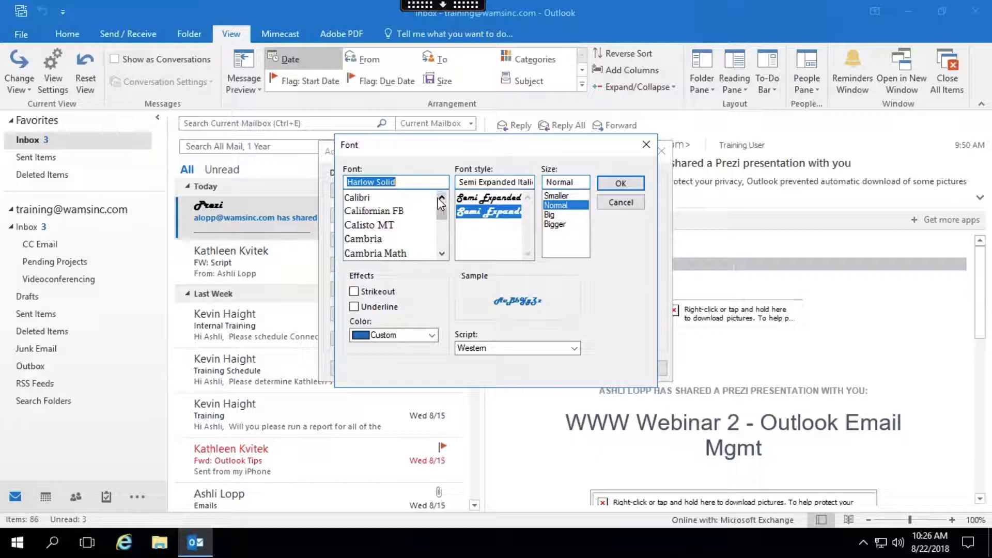
pyautogui.click(407, 199)
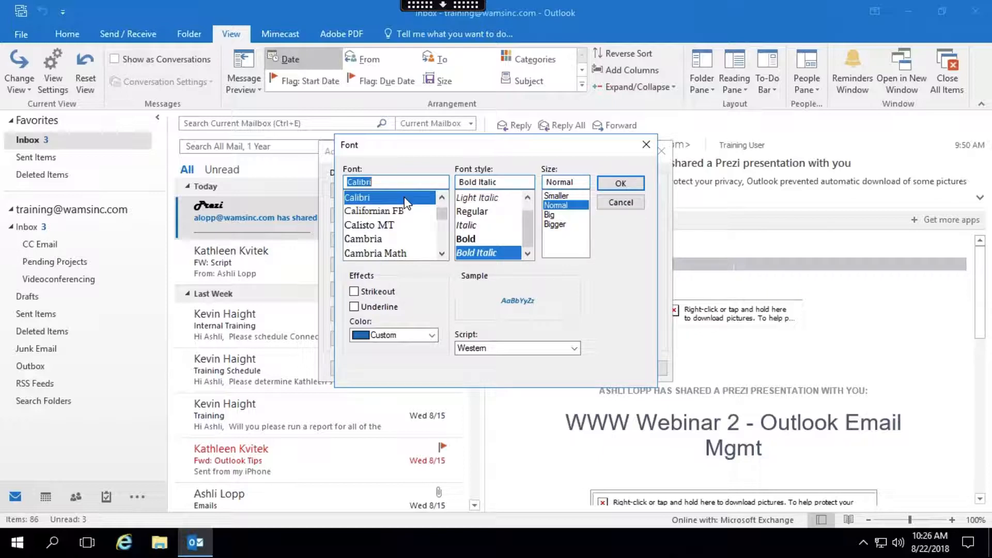
pyautogui.click(482, 239)
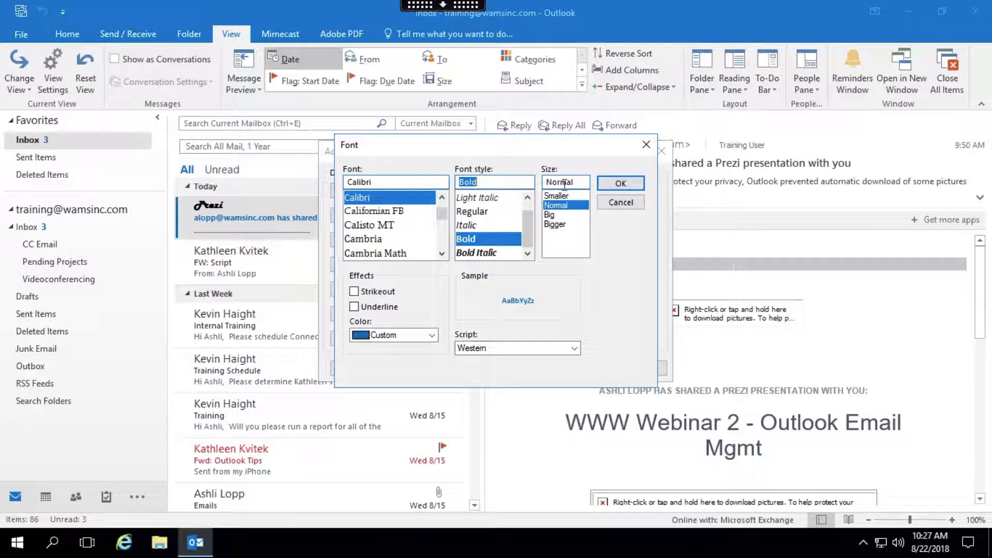
pyautogui.click(623, 188)
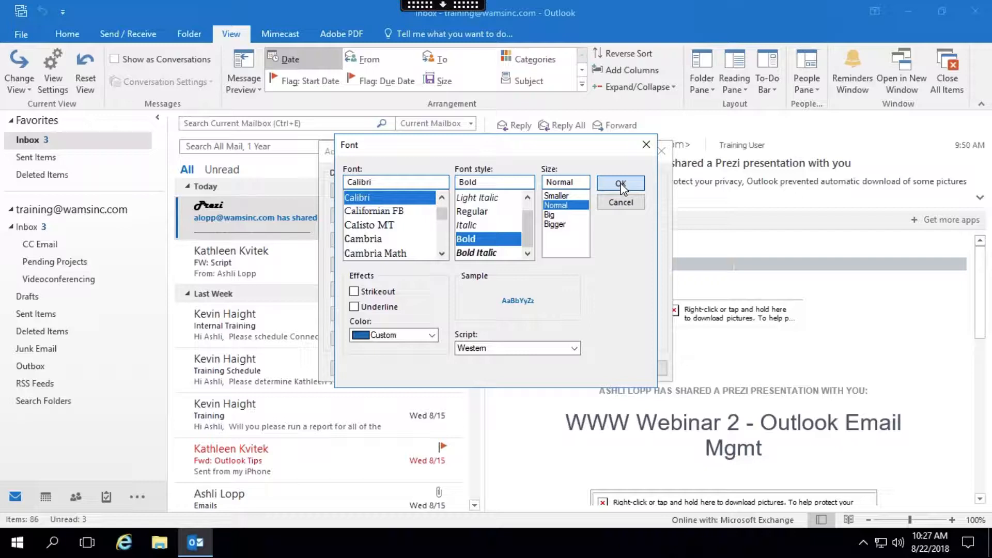
pyautogui.click(622, 186)
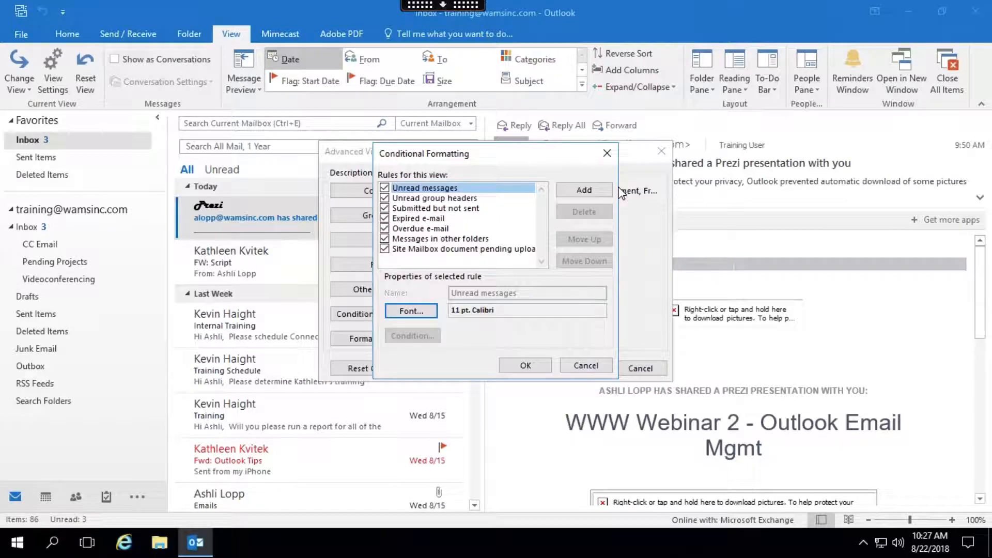
pyautogui.click(525, 368)
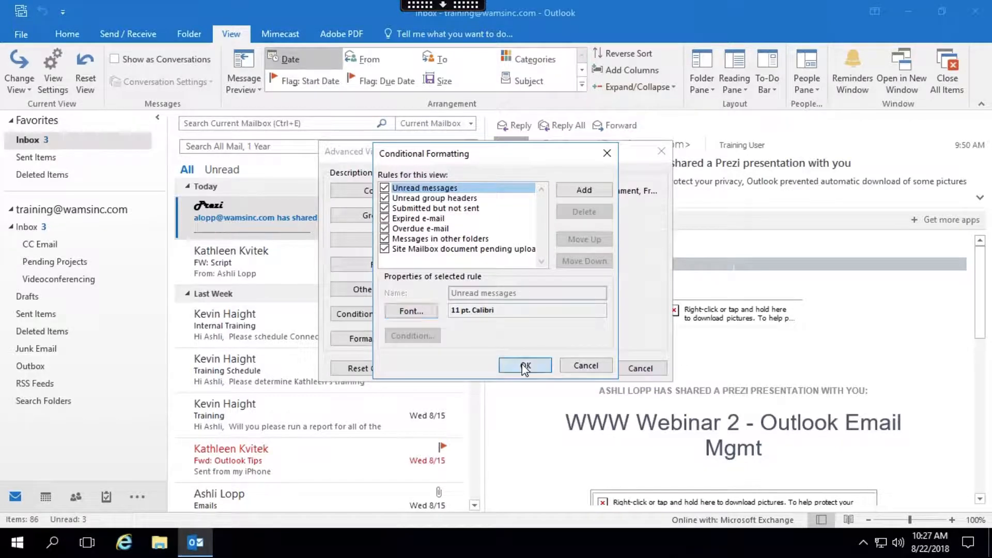
pyautogui.click(575, 368)
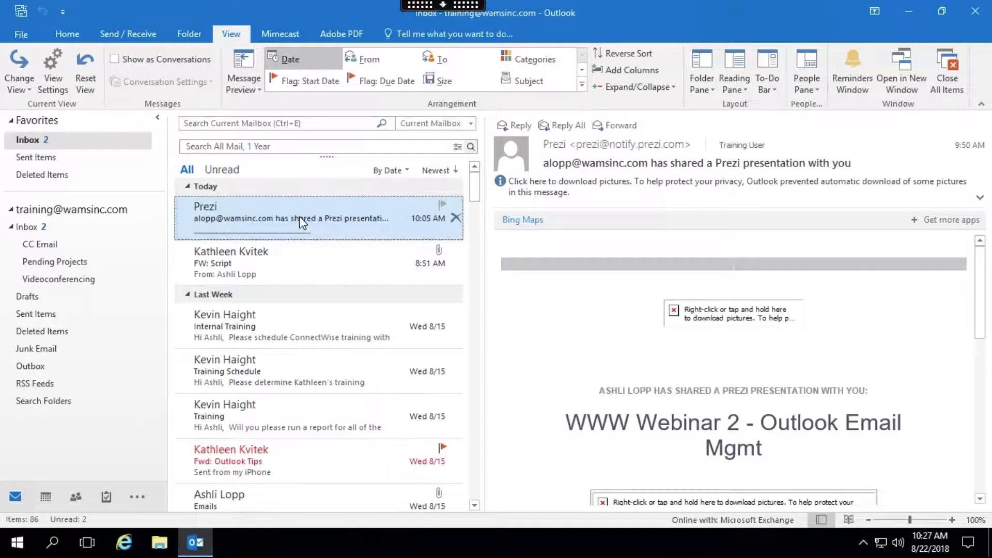
# Mark the selected Prezi message as unread
pyautogui.click(63, 35)
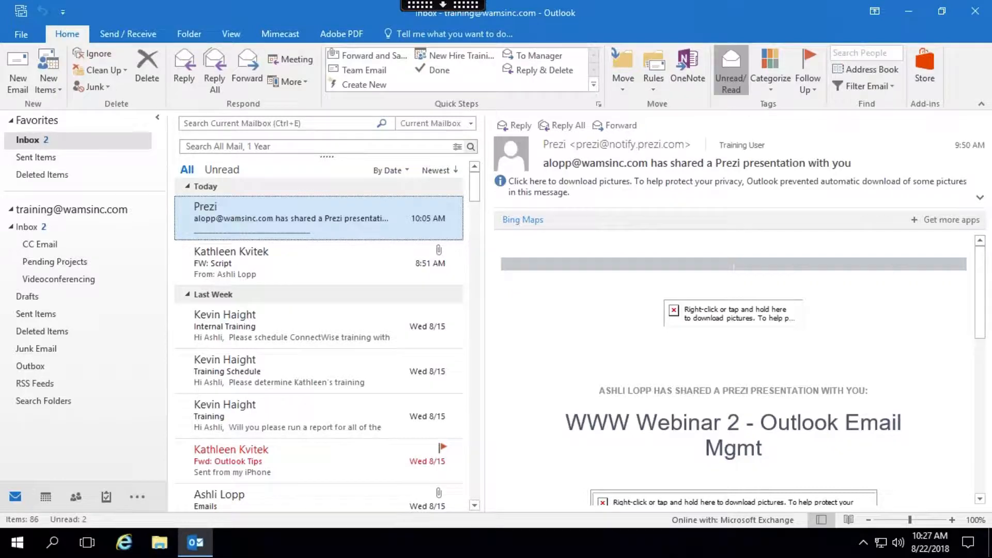
pyautogui.click(734, 80)
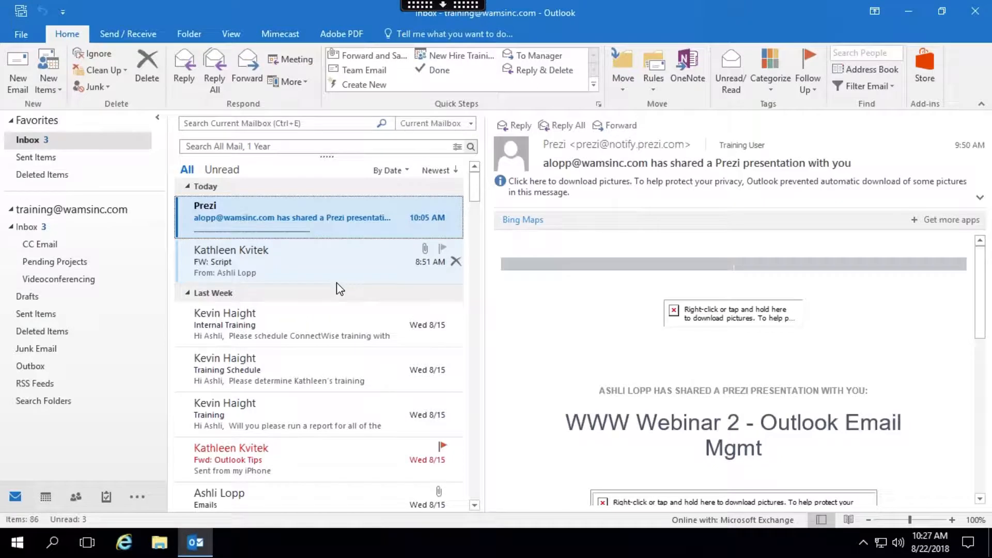
pyautogui.moveTo(450, 7)
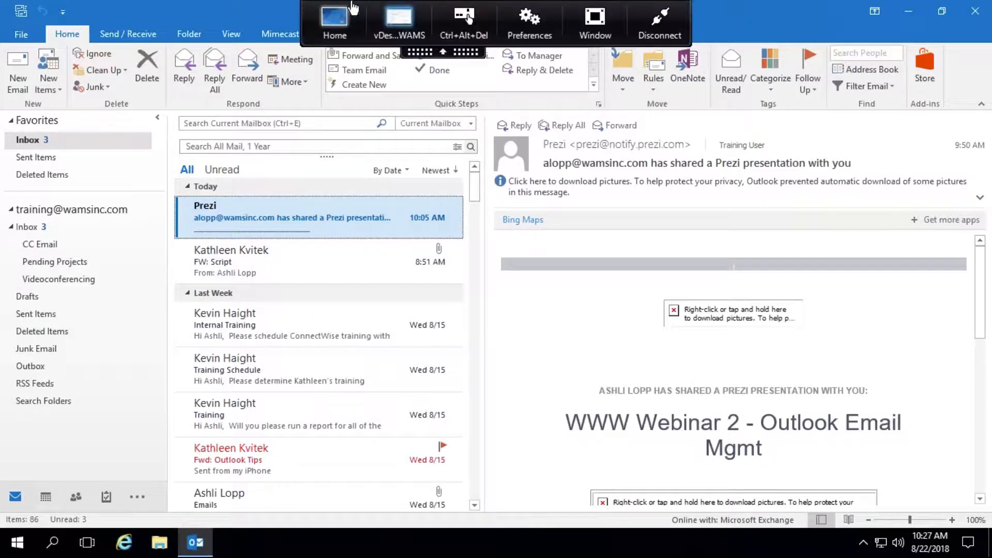
pyautogui.click(335, 23)
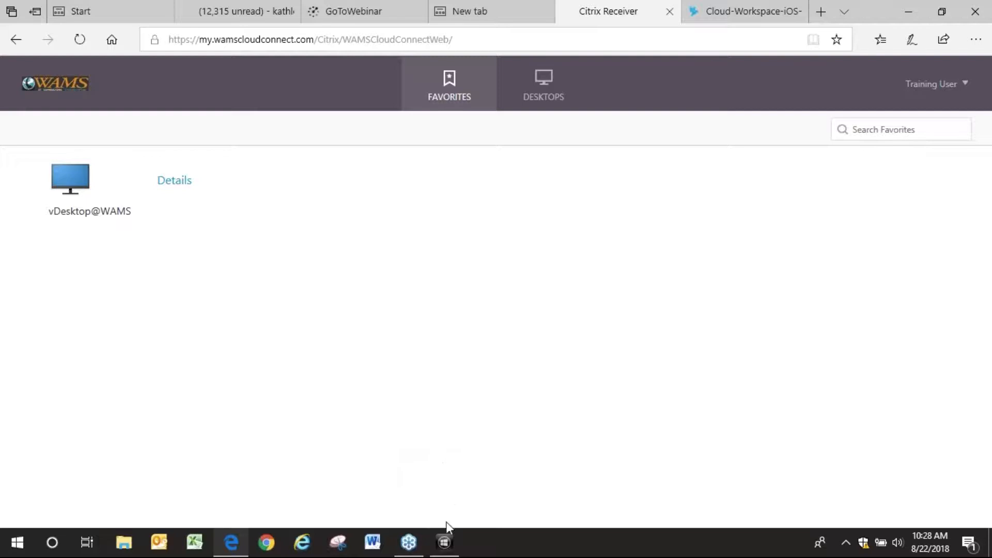
pyautogui.click(444, 542)
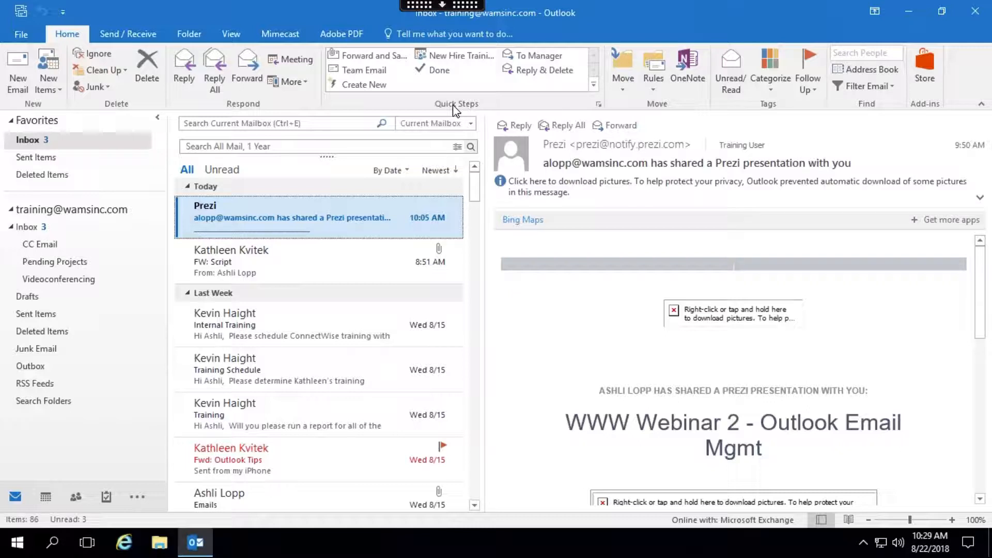
# Create a meeting invitation with the New Hire quick step, and check its prefilled subject and location
pyautogui.click(462, 60)
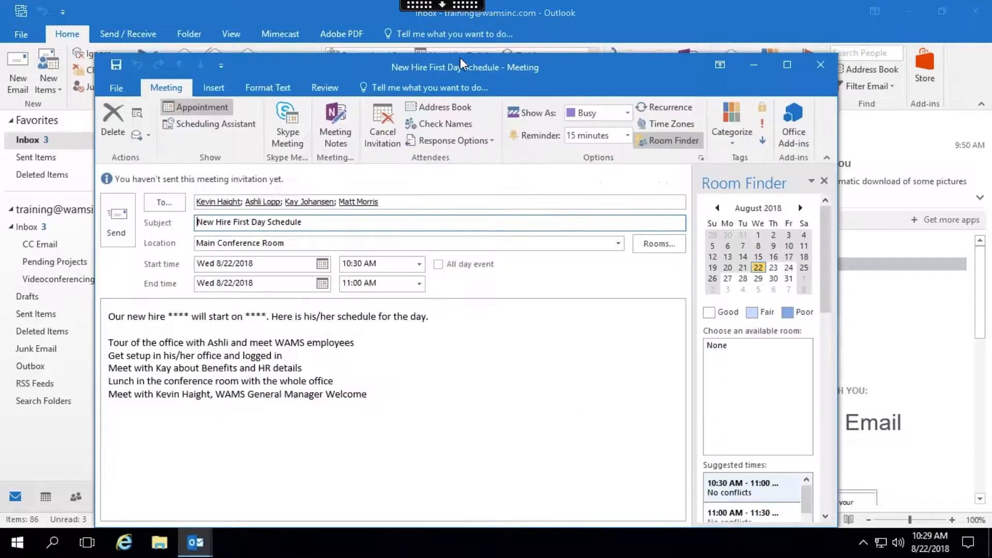
pyautogui.moveTo(459, 67); pyautogui.dragTo(460, 30)
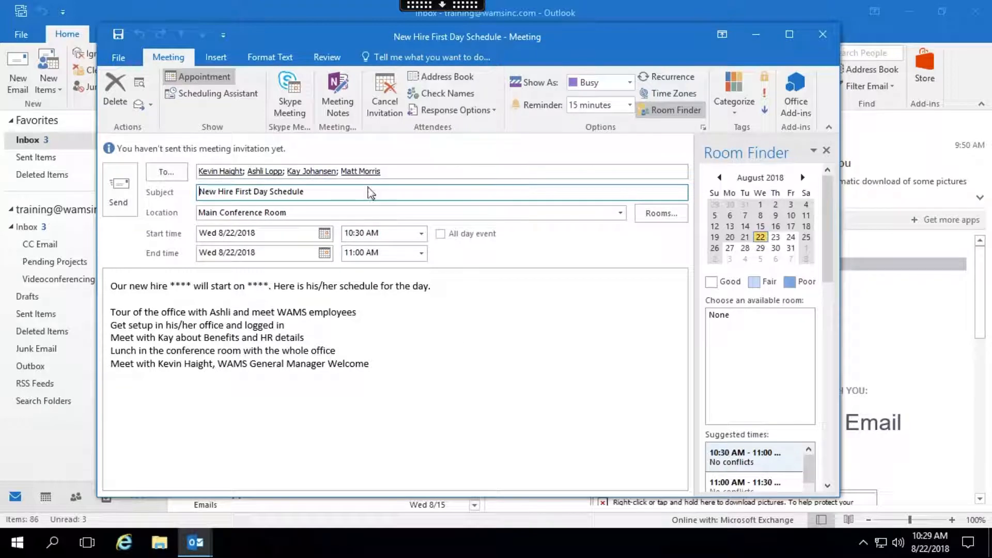
pyautogui.click(335, 194)
pyautogui.click(318, 216)
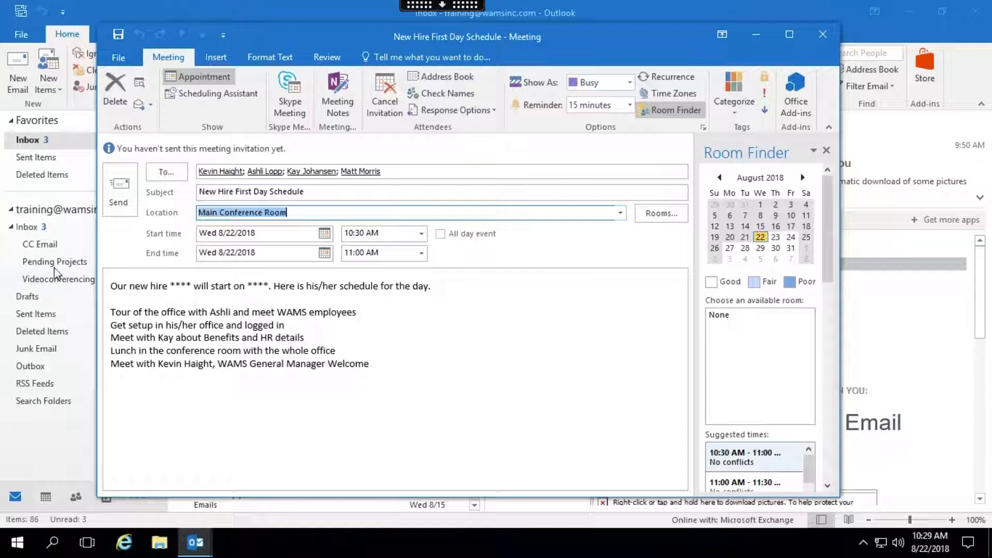
# Review the new-hire name and start date placeholders and the day's schedule in the invitation body, and close it without sending
pyautogui.click(168, 288)
pyautogui.moveTo(170, 288); pyautogui.dragTo(191, 287)
pyautogui.click(182, 288)
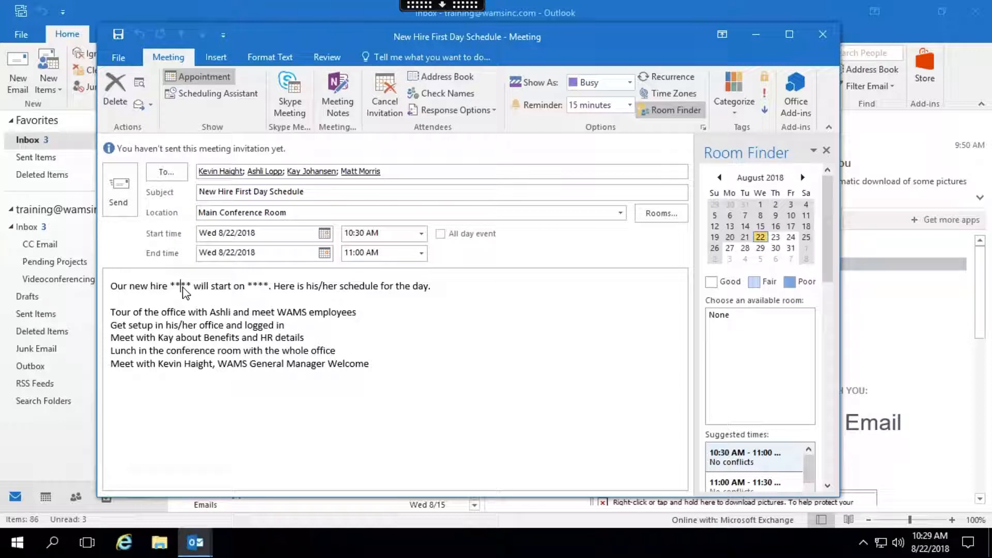
pyautogui.click(248, 288)
pyautogui.doubleClick(257, 288)
pyautogui.moveTo(111, 312); pyautogui.dragTo(362, 369)
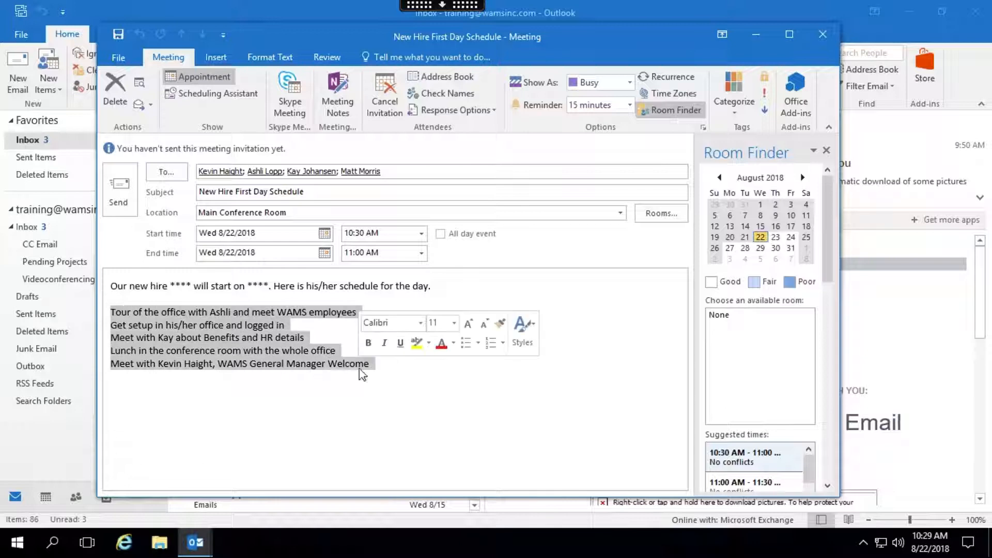
pyautogui.click(177, 352)
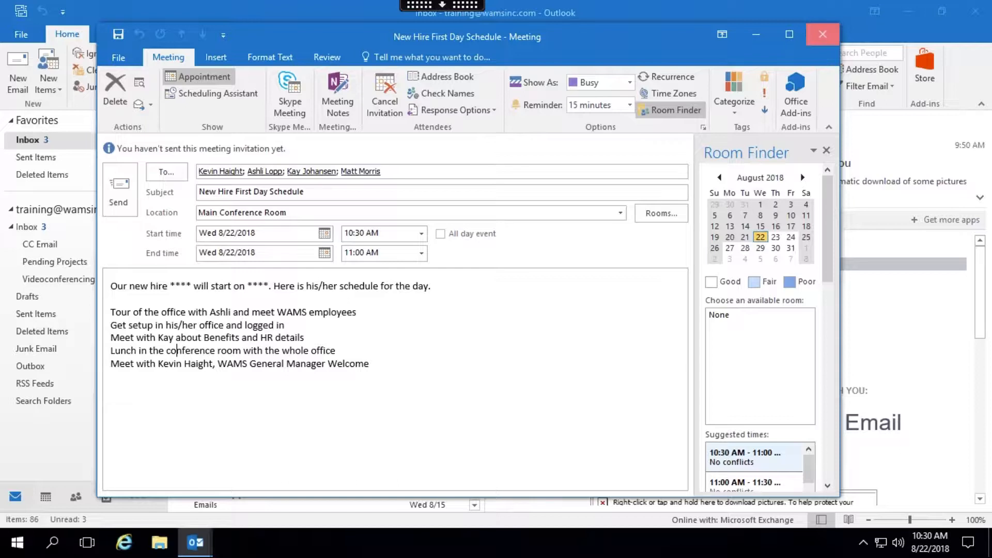
pyautogui.click(823, 34)
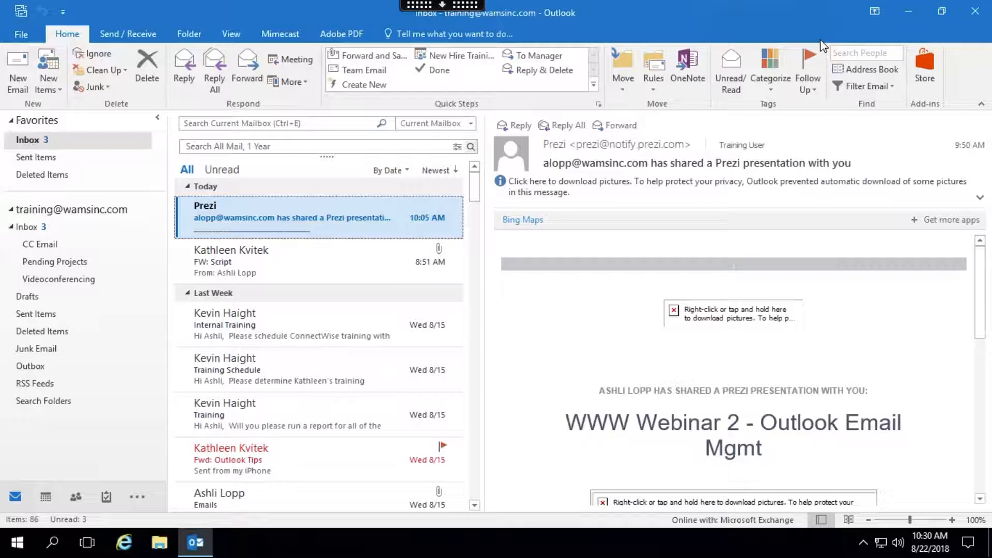
# Select "FW: Script", start a regular forward of it to view the draft, and discard the draft
pyautogui.click(278, 261)
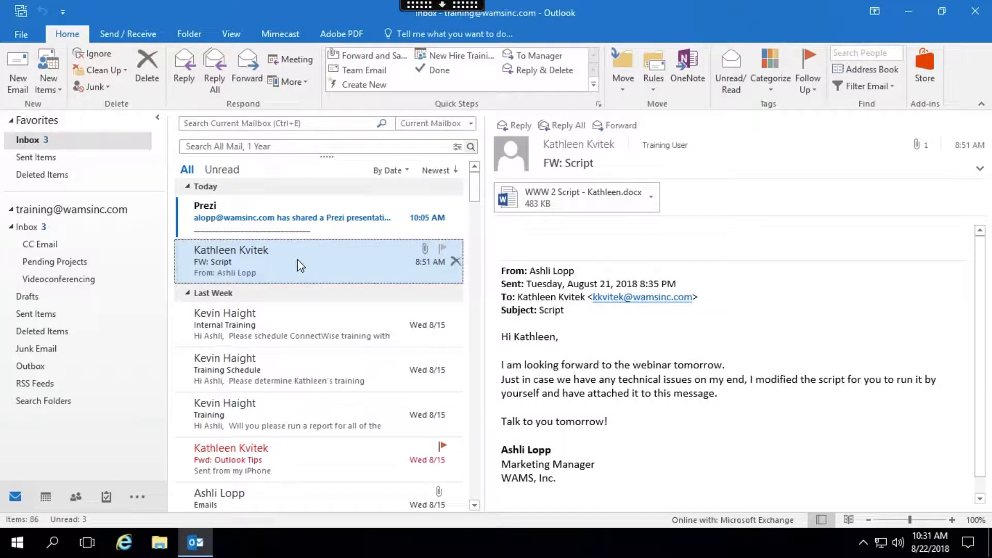
pyautogui.click(250, 72)
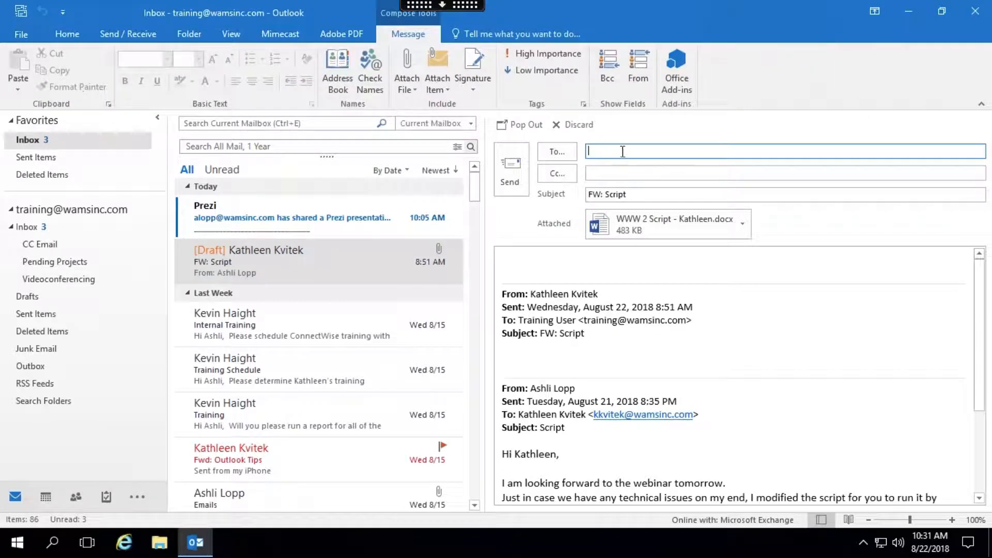
pyautogui.click(532, 278)
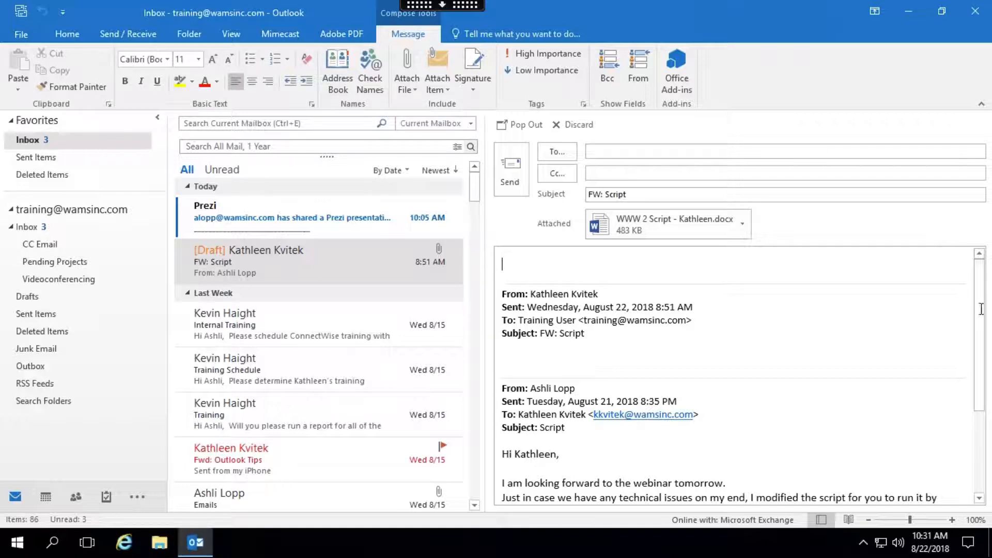
pyautogui.moveTo(983, 345)
pyautogui.mouseDown()
pyautogui.moveTo(982, 417)
pyautogui.moveTo(981, 258)
pyautogui.mouseUp()
pyautogui.click(580, 126)
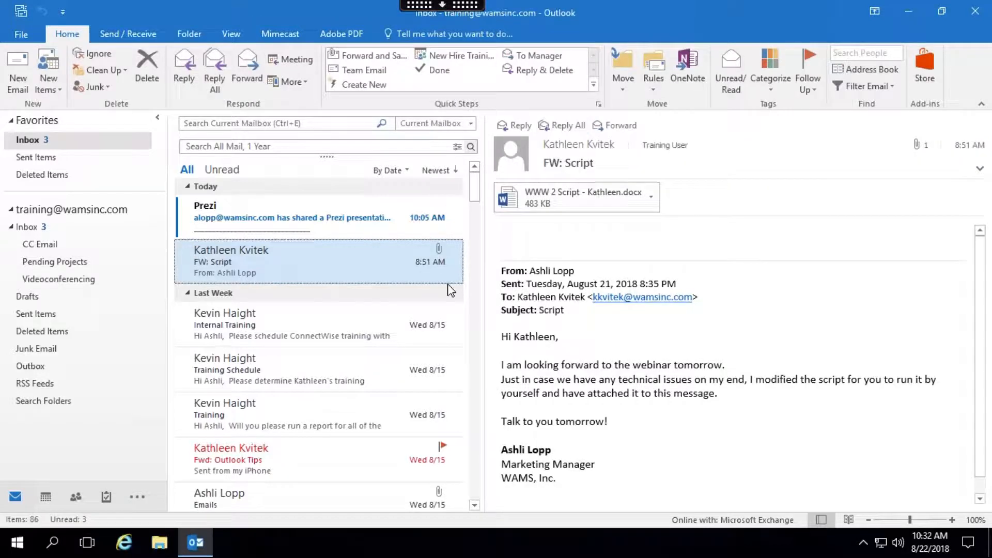
# Run the Forward and Save quick step on "FW: Script", review the recipient and number placeholders, and close the message without saving
pyautogui.click(359, 62)
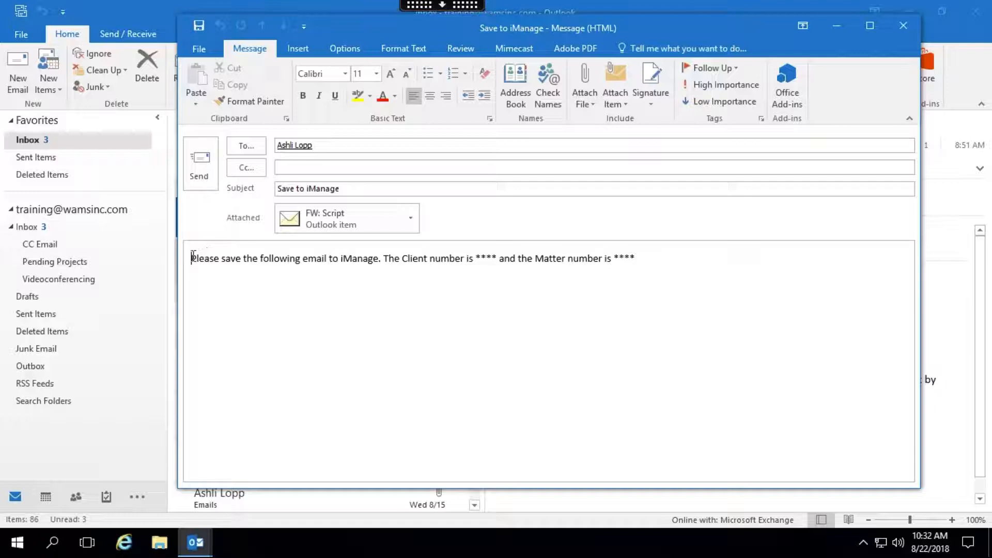
pyautogui.moveTo(192, 258); pyautogui.dragTo(378, 258)
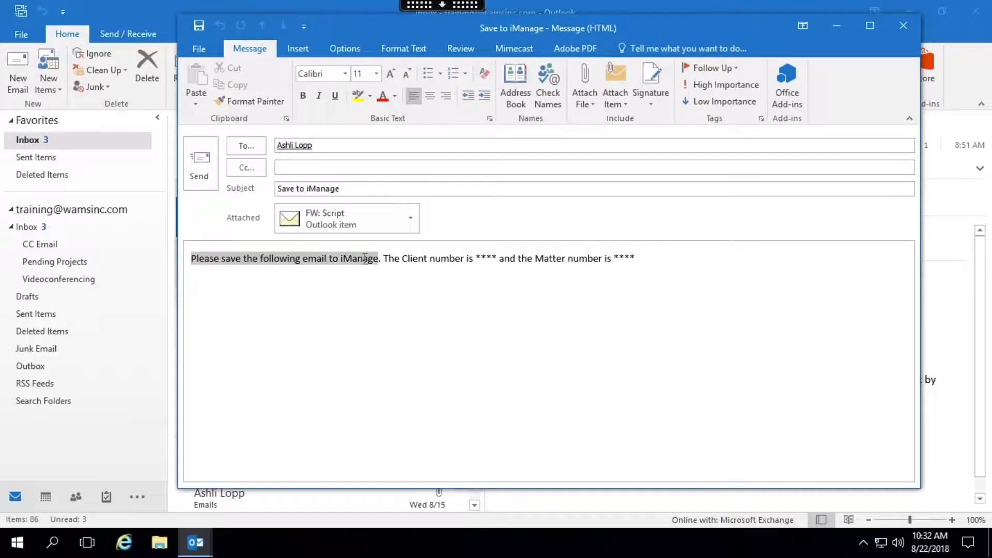
pyautogui.click(313, 145)
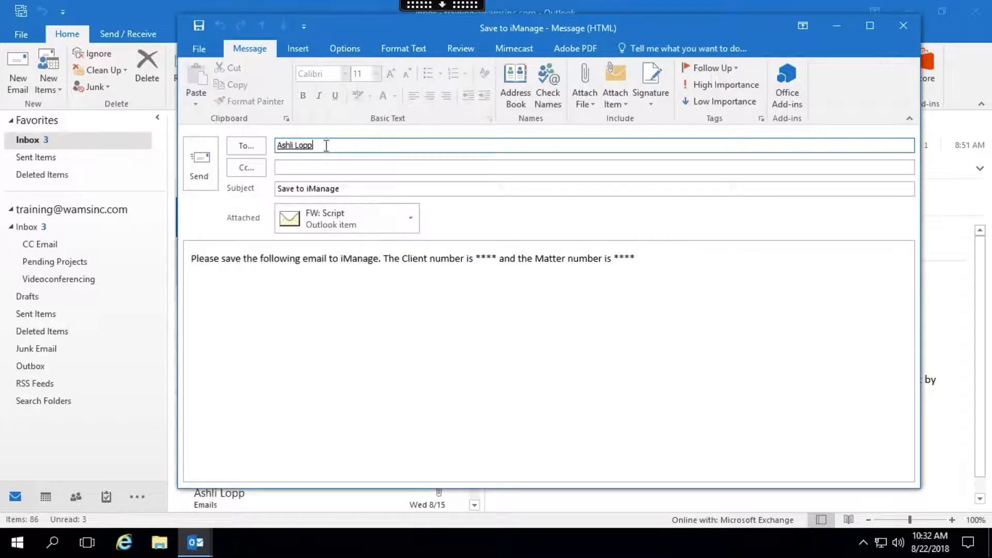
pyautogui.click(476, 257)
pyautogui.moveTo(476, 257); pyautogui.dragTo(497, 259)
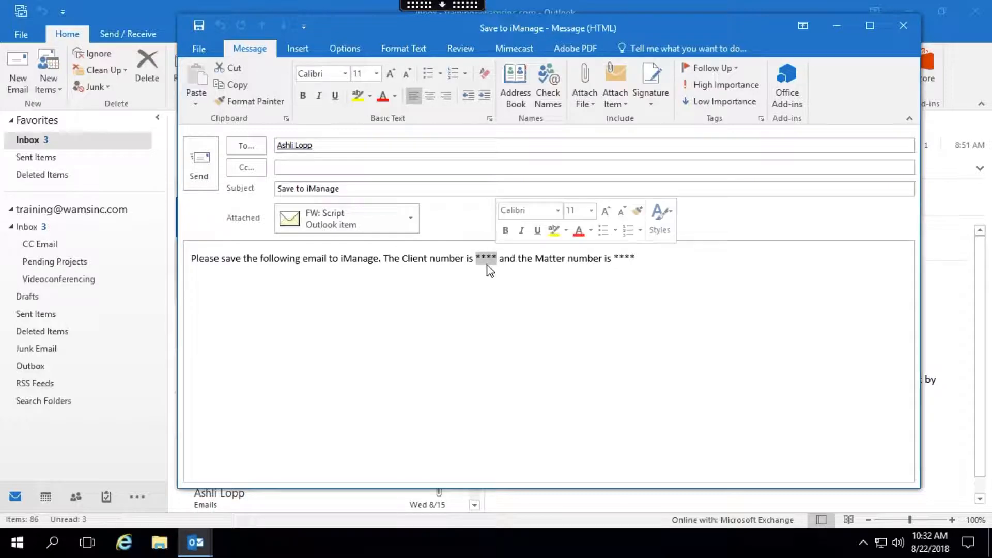
pyautogui.click(614, 259)
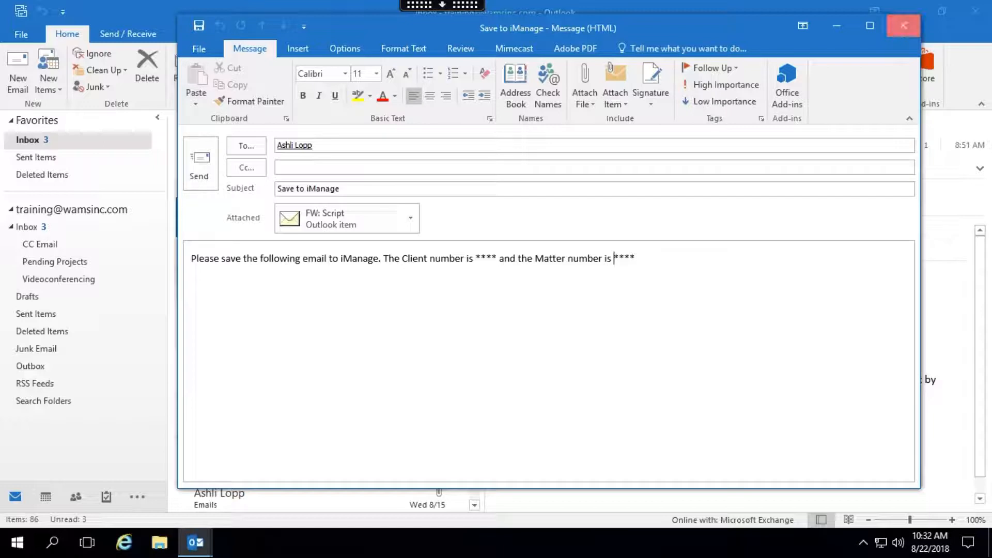
pyautogui.click(903, 25)
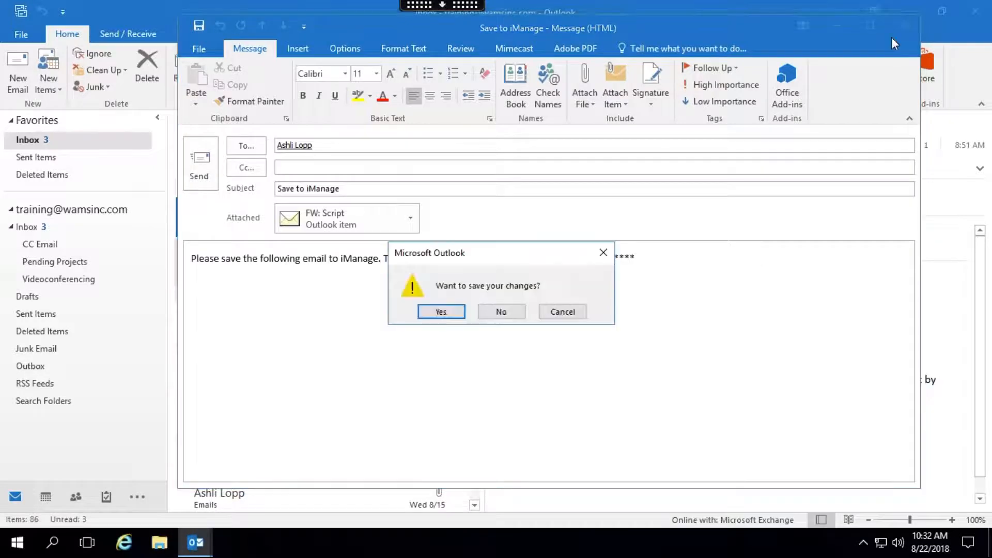
pyautogui.click(498, 315)
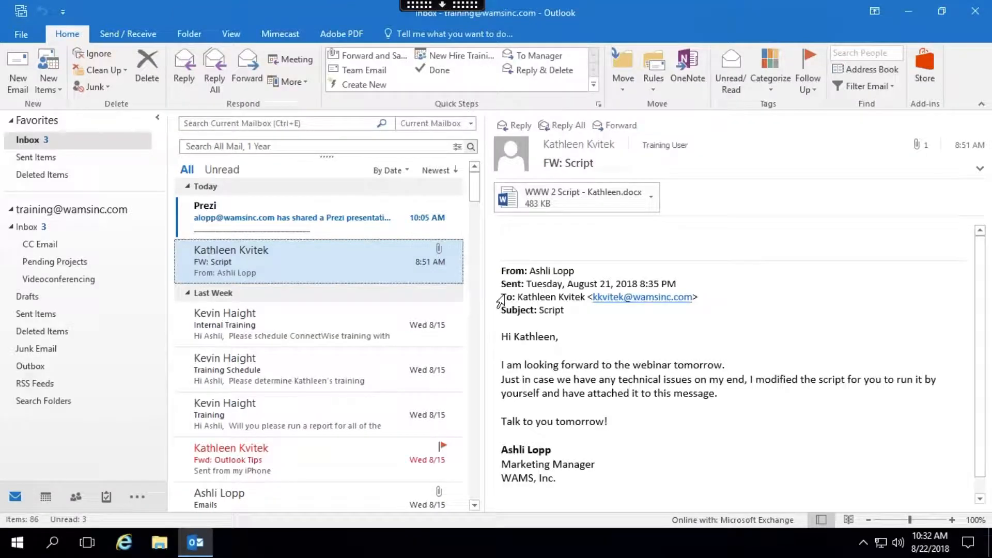
# Check the conditions and actions offered for creating a rule from "FW: Script", and close the dialog without creating one
pyautogui.click(654, 89)
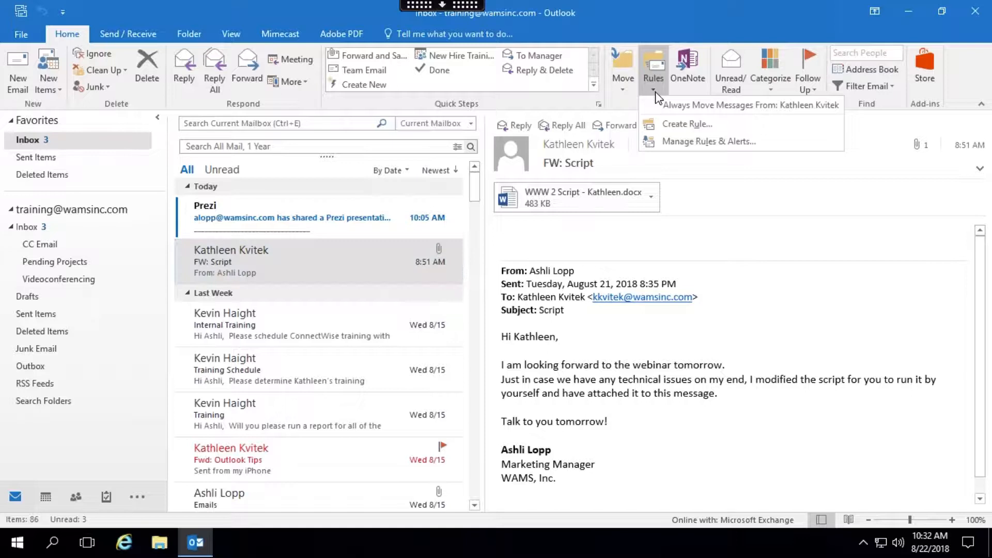
pyautogui.click(666, 125)
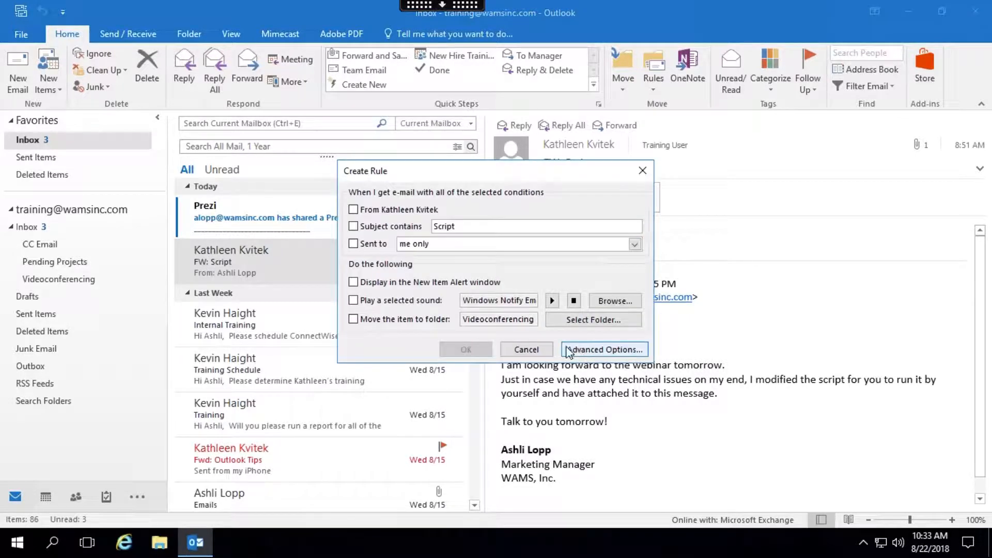
pyautogui.click(523, 350)
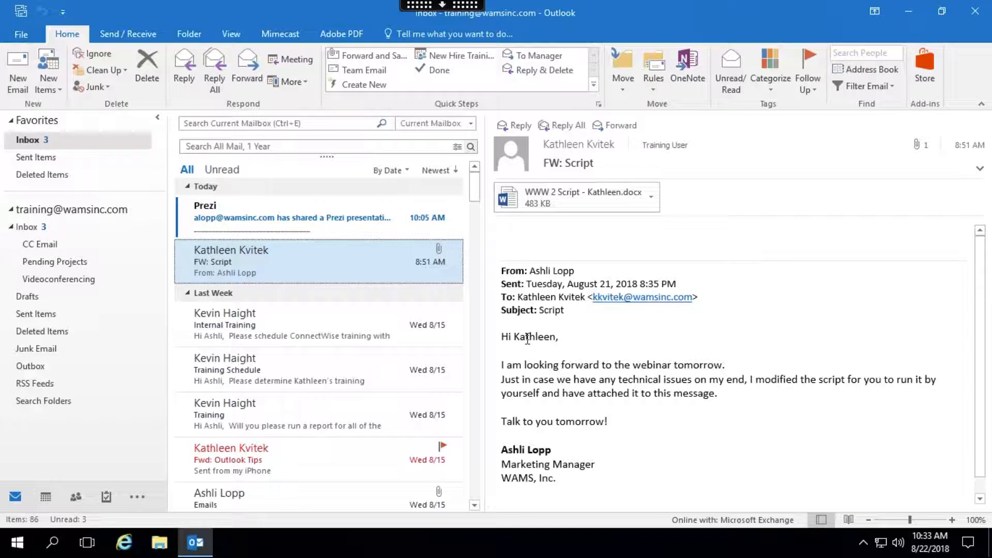
# Review the existing quick steps and the new quick step types, and view a blank custom quick step without saving it
pyautogui.click(599, 106)
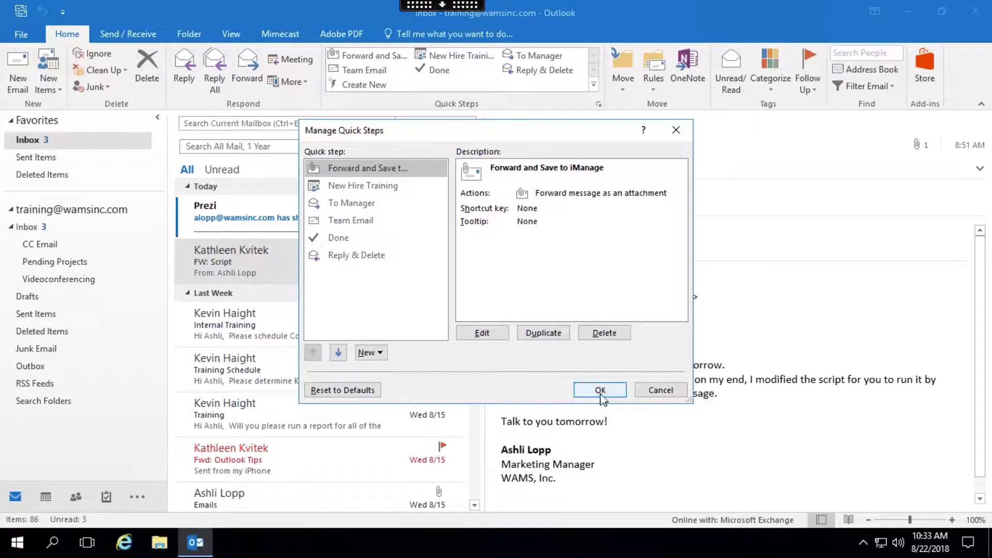
pyautogui.click(647, 391)
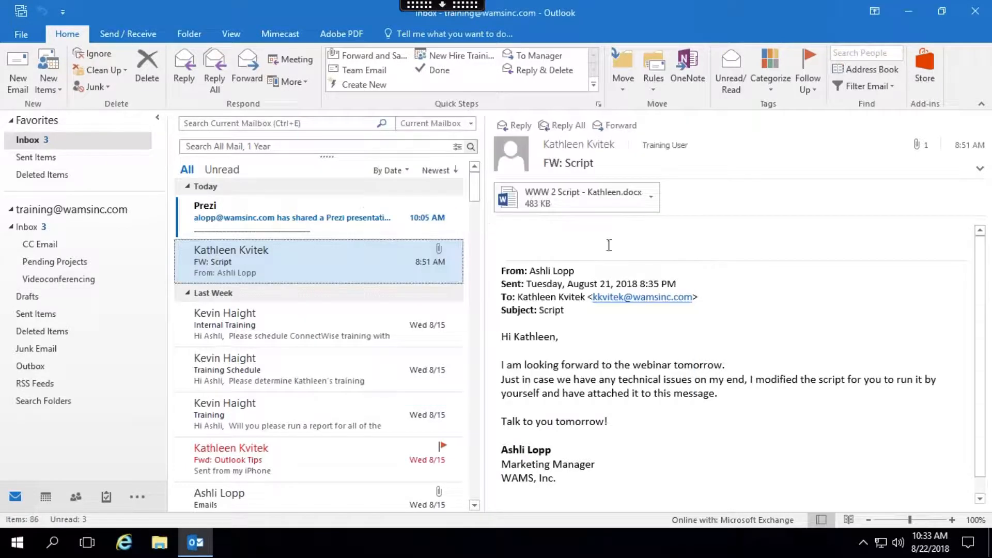
pyautogui.click(594, 85)
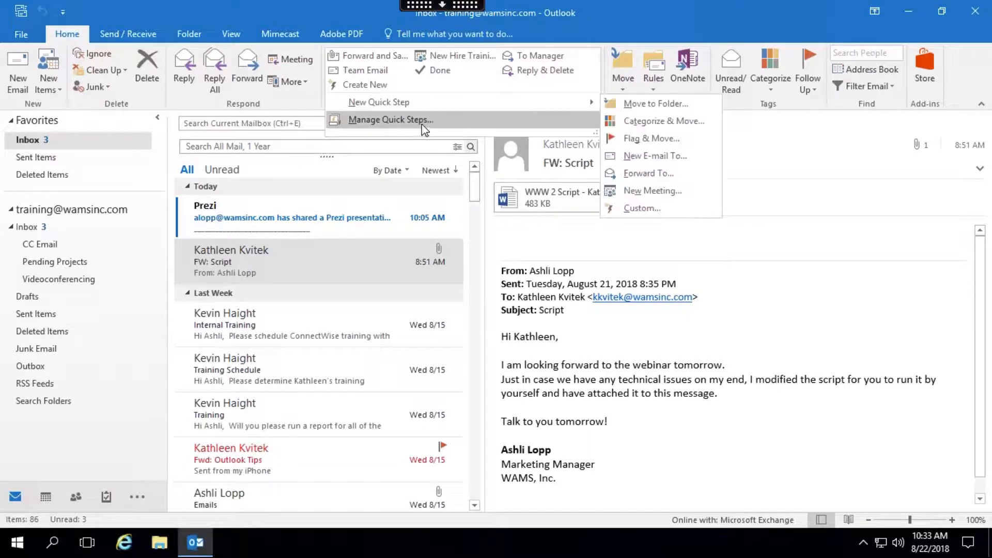
pyautogui.moveTo(428, 109)
pyautogui.moveTo(589, 102)
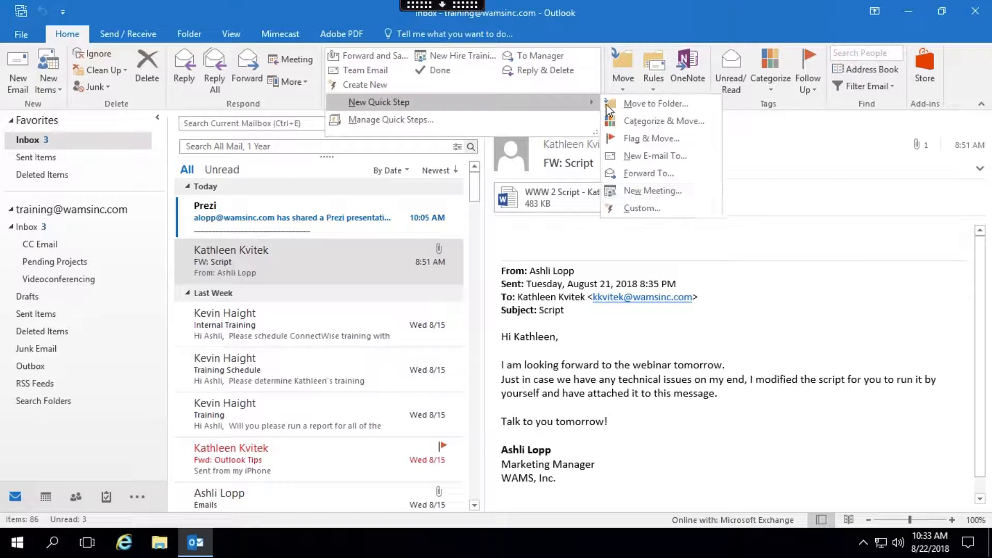
pyautogui.click(643, 208)
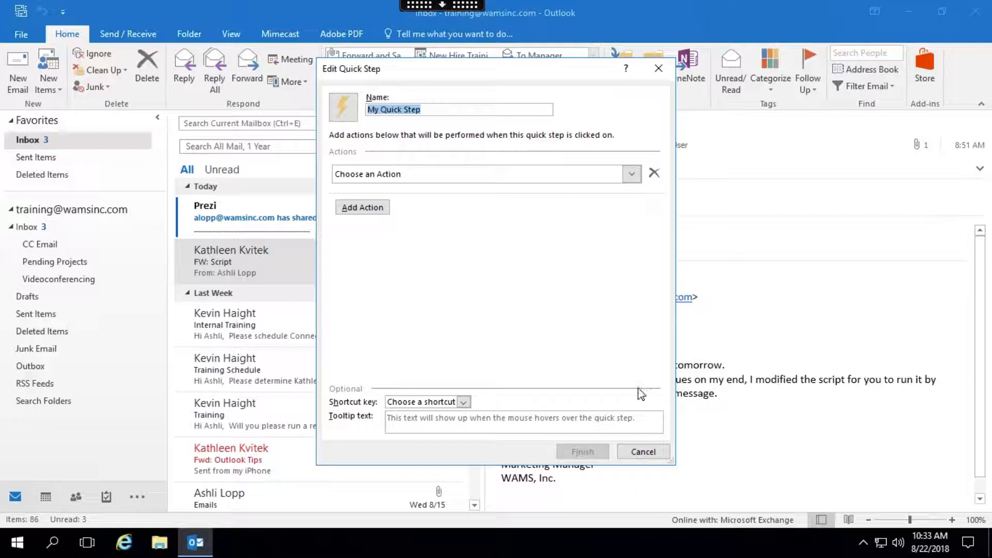
pyautogui.click(640, 457)
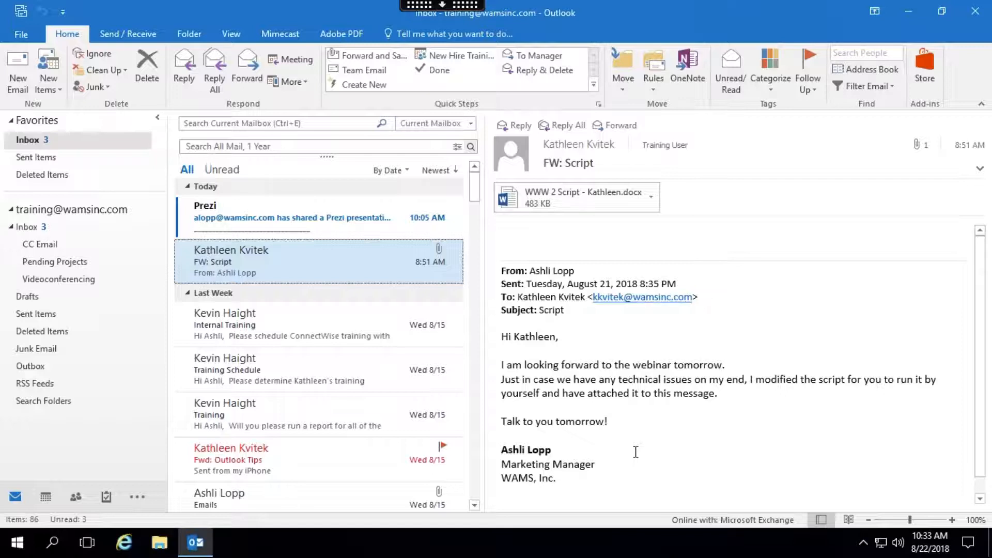
# Start a custom quick step named "New Hire Training" with the New Meeting action
pyautogui.click(595, 86)
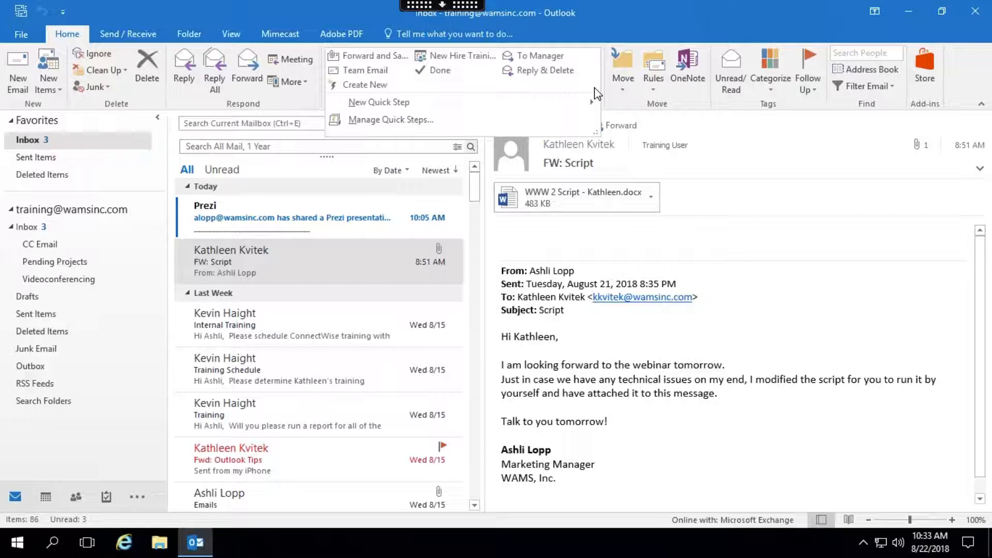
pyautogui.moveTo(592, 106)
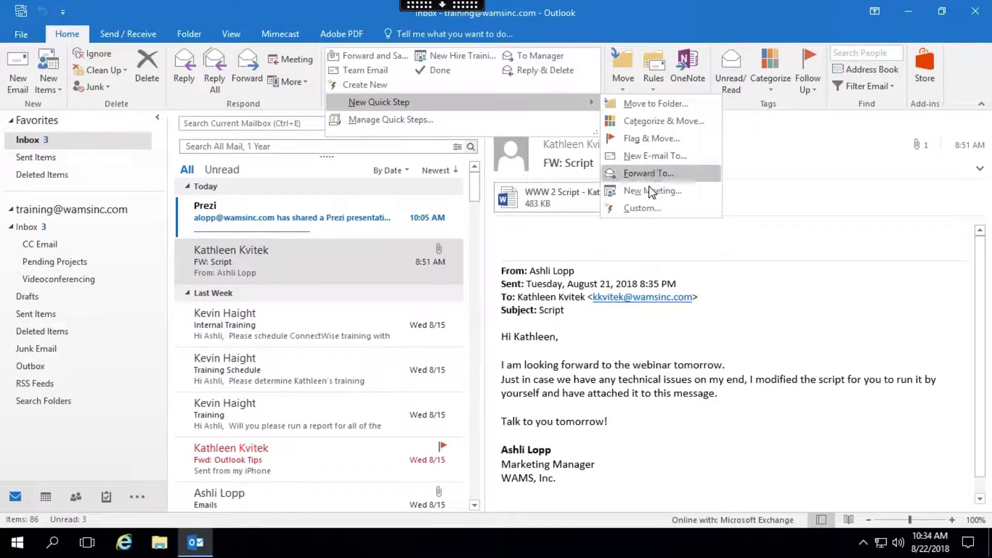
pyautogui.click(647, 207)
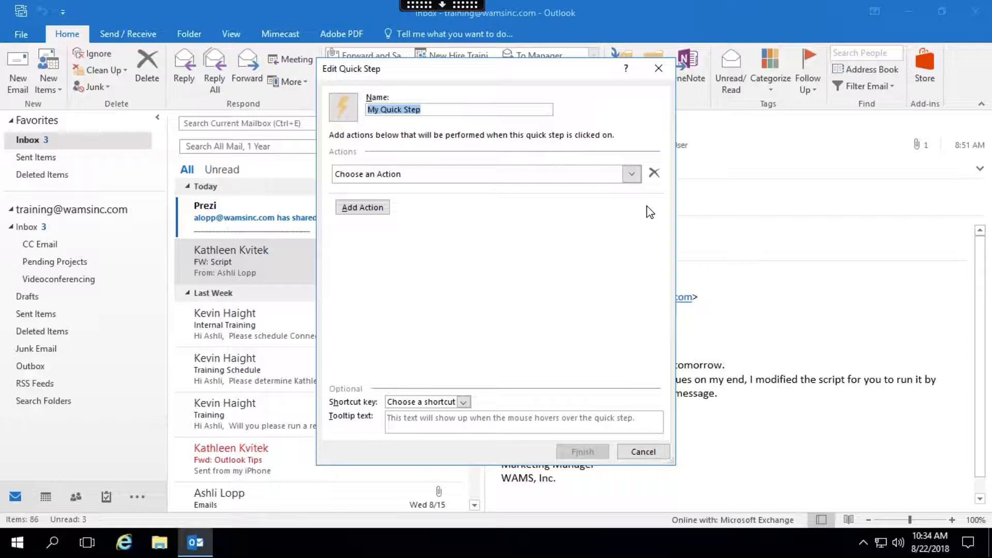
pyautogui.write('New ')
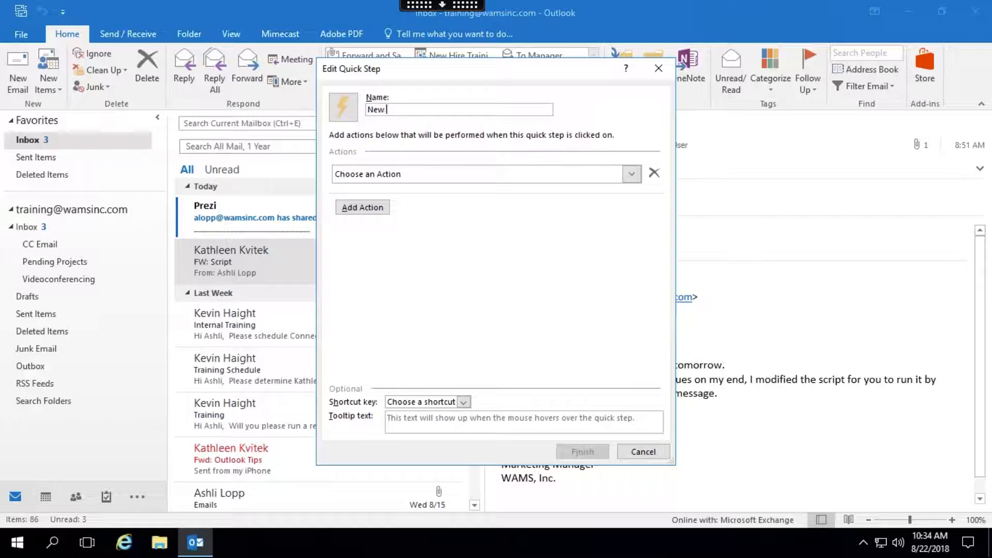
pyautogui.write('Hire Training')
pyautogui.click(633, 174)
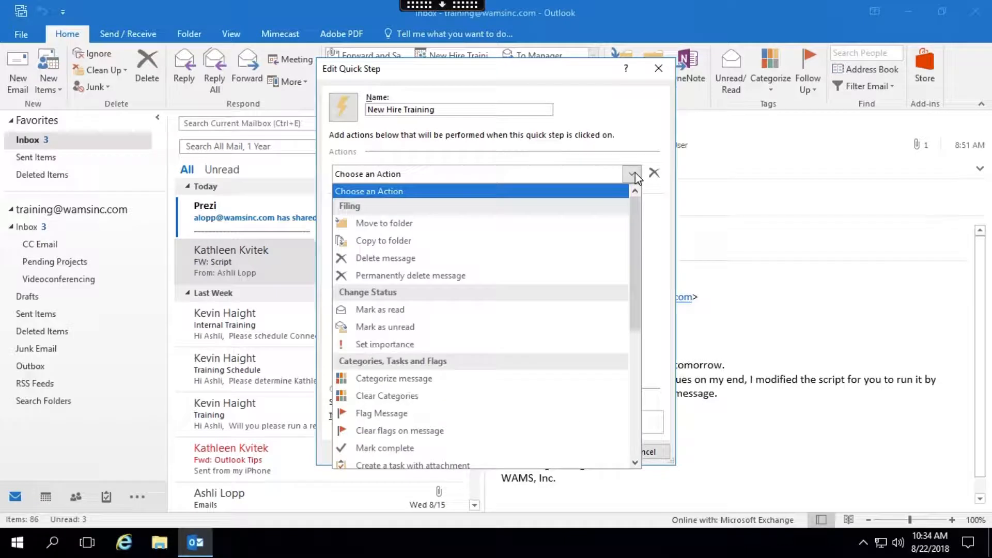
pyautogui.moveTo(639, 213); pyautogui.dragTo(632, 341)
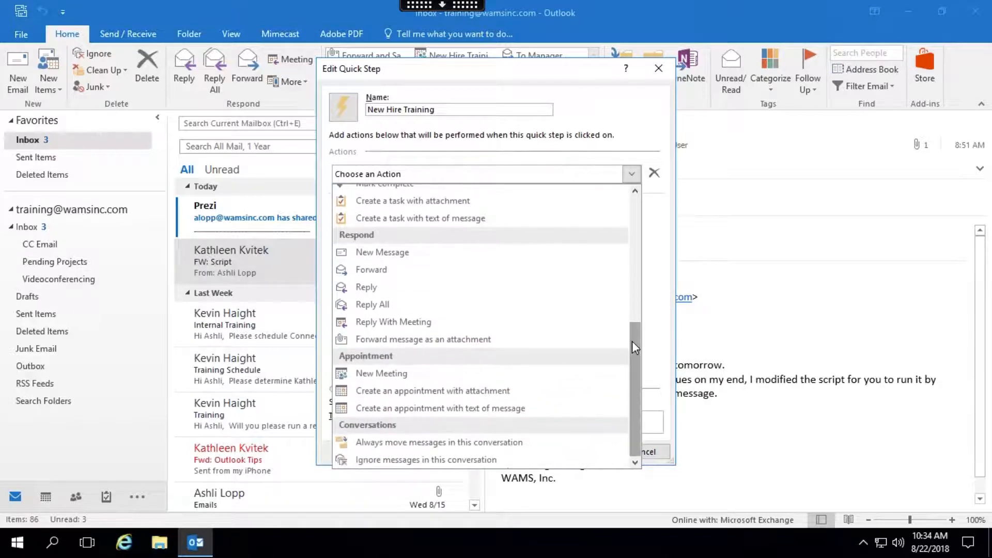
pyautogui.click(391, 372)
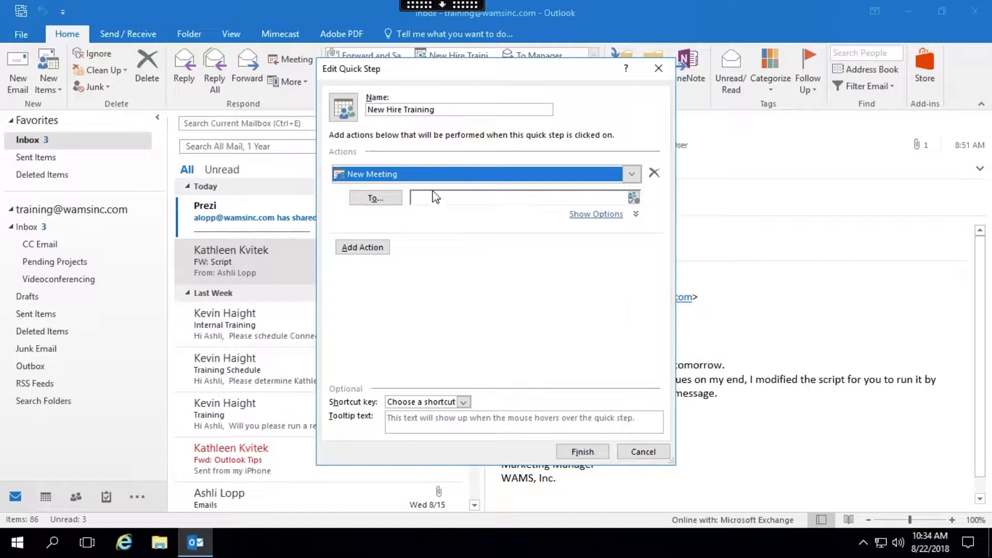
# Add the marketing manager as the meeting recipient from the Global Address List
pyautogui.click(376, 198)
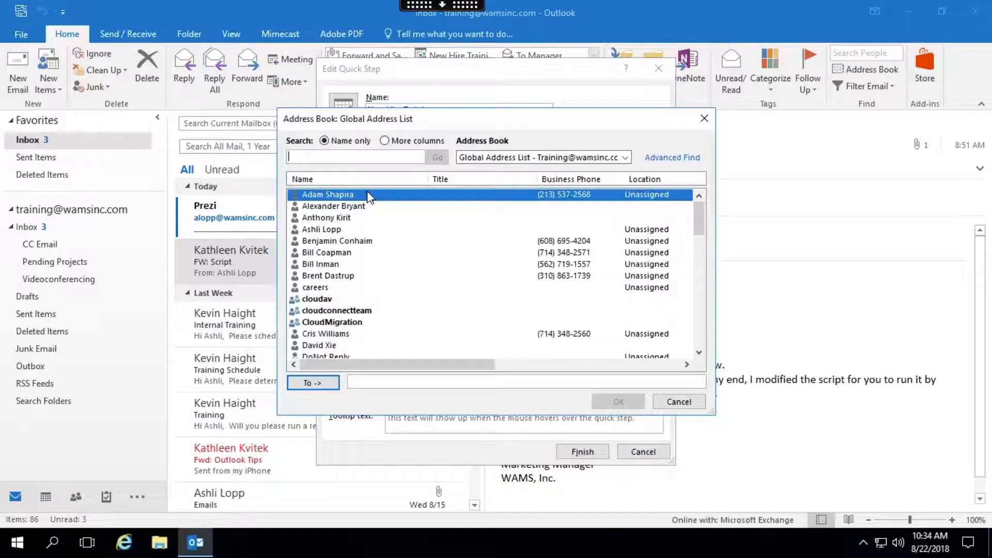
pyautogui.write('ash')
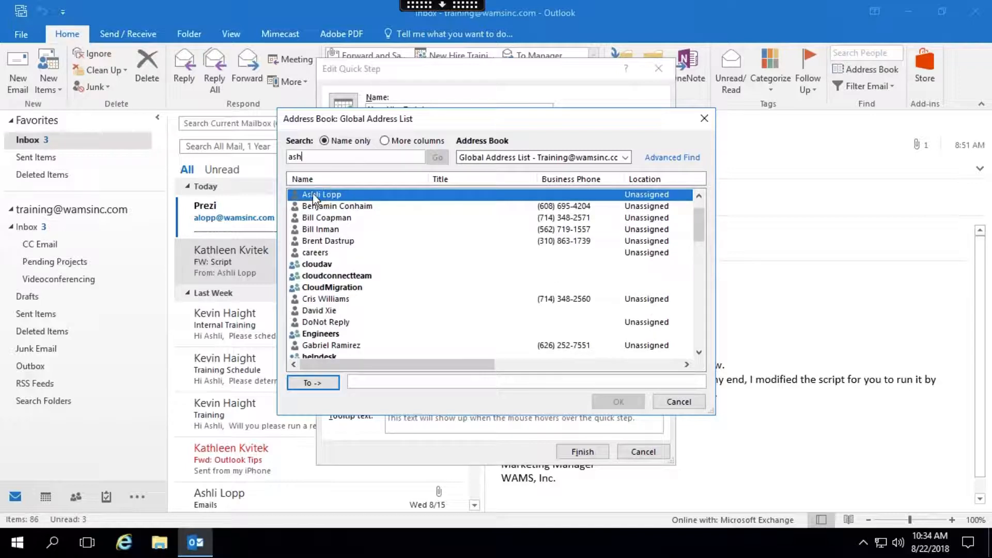
pyautogui.click(312, 383)
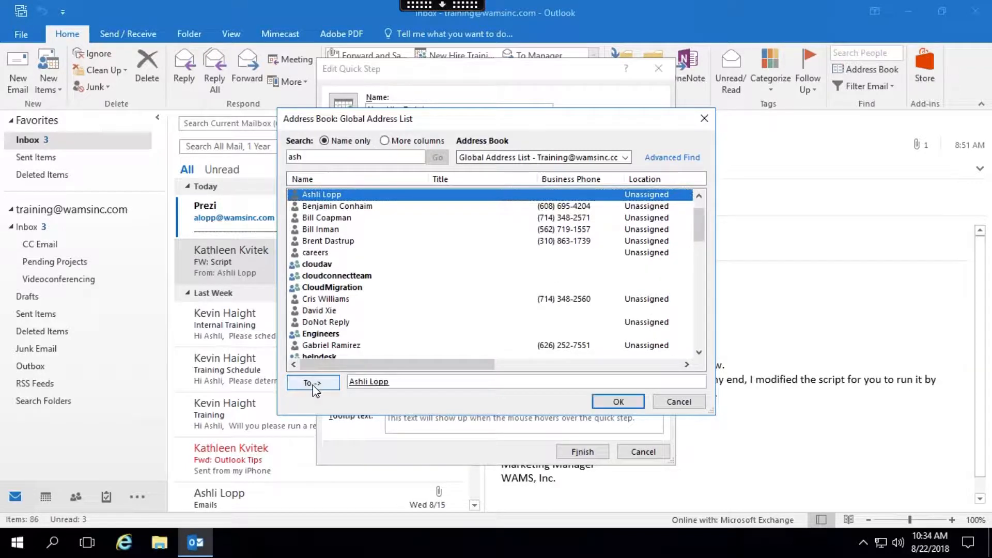
pyautogui.click(599, 403)
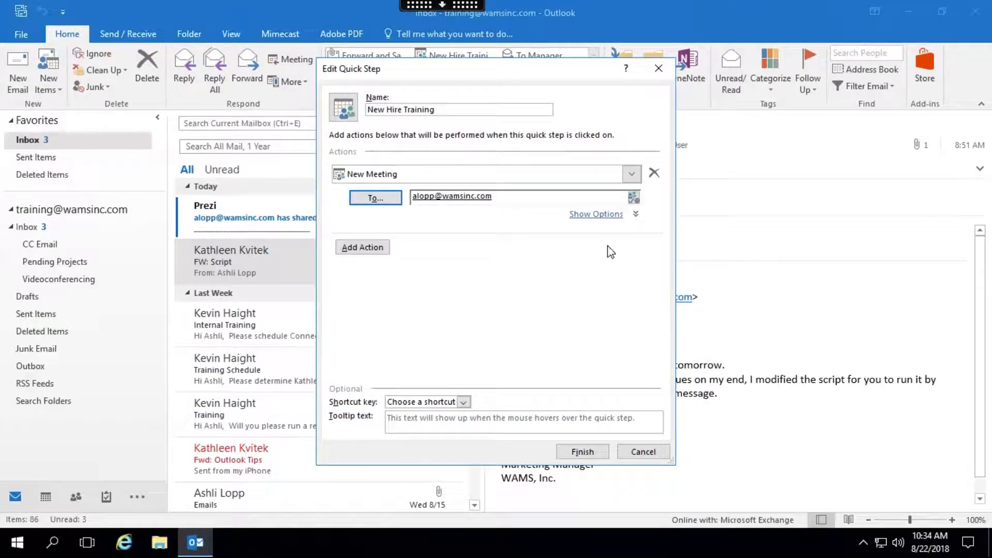
# Show the New Meeting action's extra options and enter the subject "New Hire First Day Schedule"
pyautogui.click(597, 216)
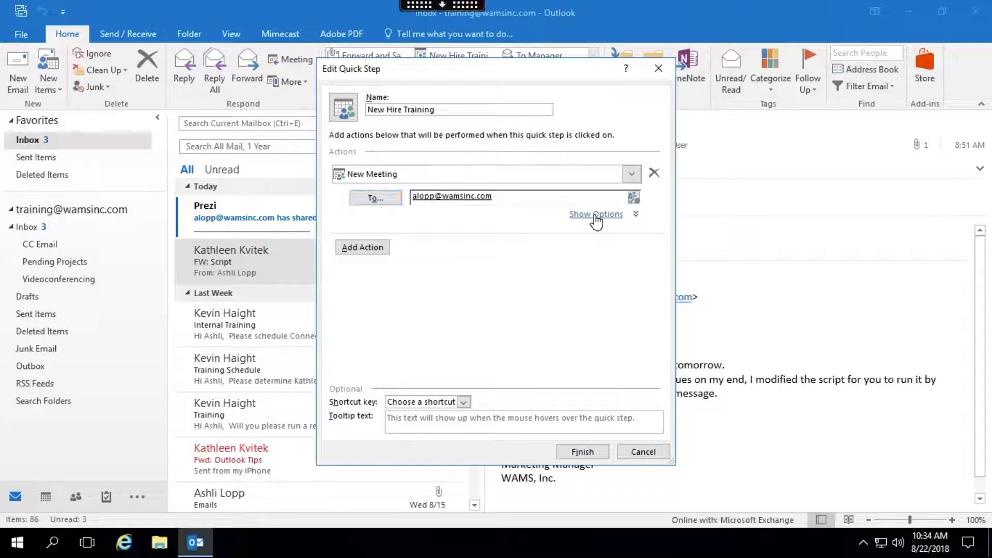
pyautogui.click(595, 216)
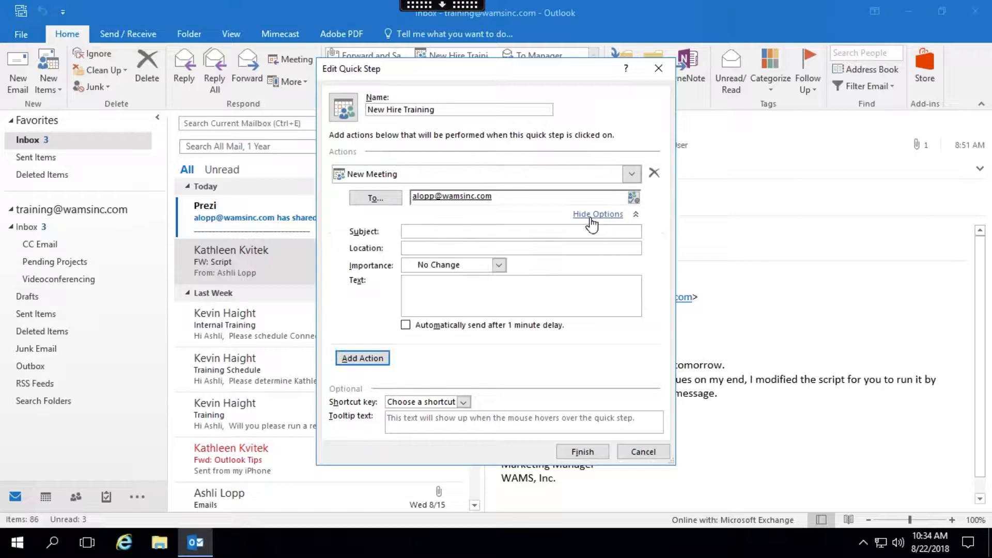
pyautogui.click(512, 229)
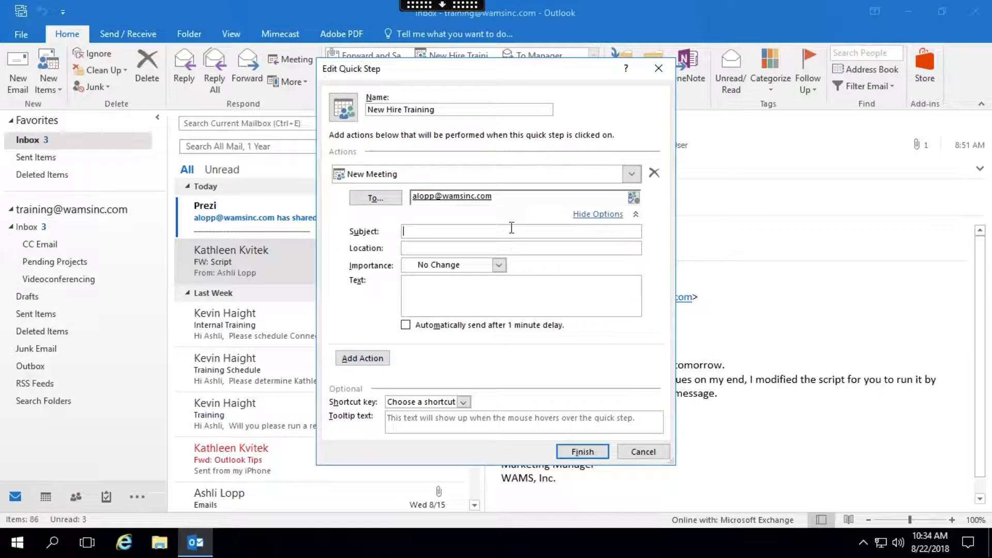
pyautogui.write('New Hire First Dya')
pyautogui.press('BackSpace')
pyautogui.press('BackSpace')
pyautogui.write('ay SChed')
pyautogui.press('BackSpace')
pyautogui.press('BackSpace')
pyautogui.press('BackSpace')
pyautogui.press('BackSpace')
pyautogui.write('chedule')
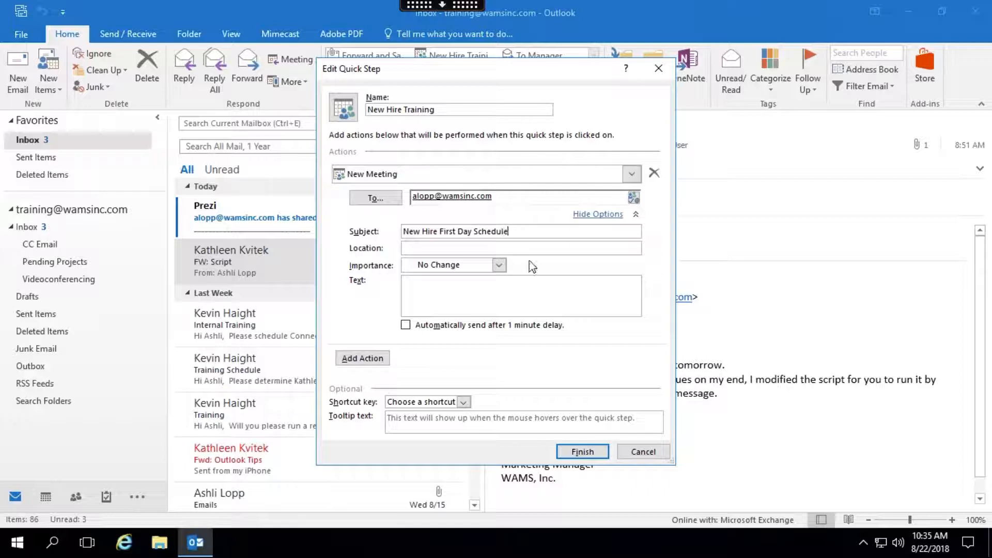
# Set the meeting location to "Main Conference Room" and the body text to "This is a test"
pyautogui.click(488, 244)
pyautogui.write('Main Conference Room')
pyautogui.click(434, 287)
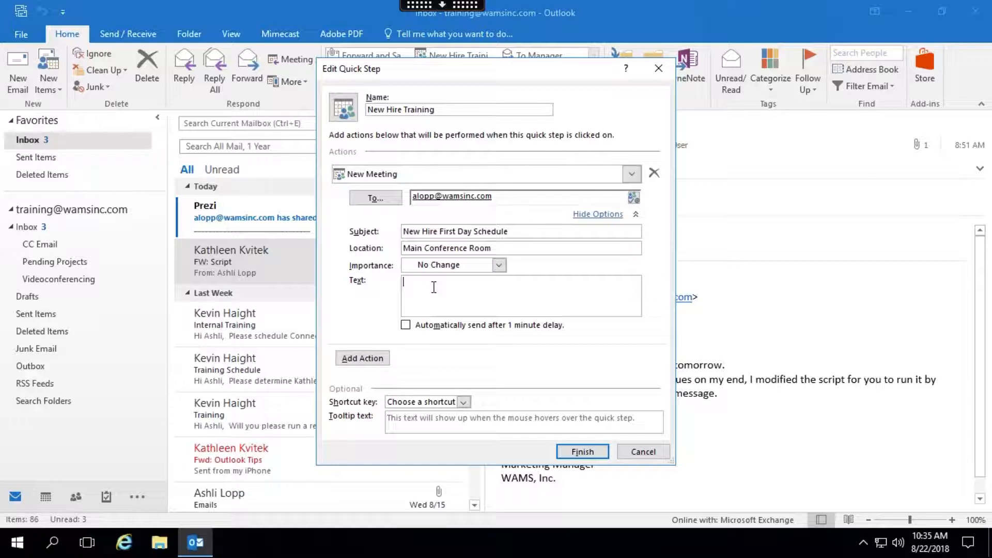
pyautogui.write('This is a t est')
# Rename the quick step with the trainer's first name in the possessive followed by "New Hire", and save it
pyautogui.tripleClick(446, 108)
pyautogui.write("Kathleen 's New Hire")
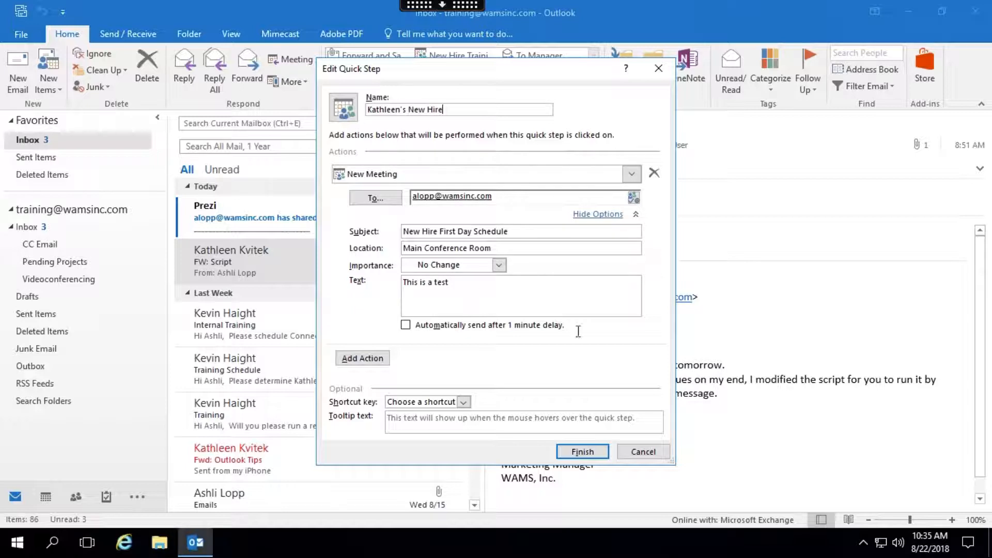
pyautogui.click(583, 452)
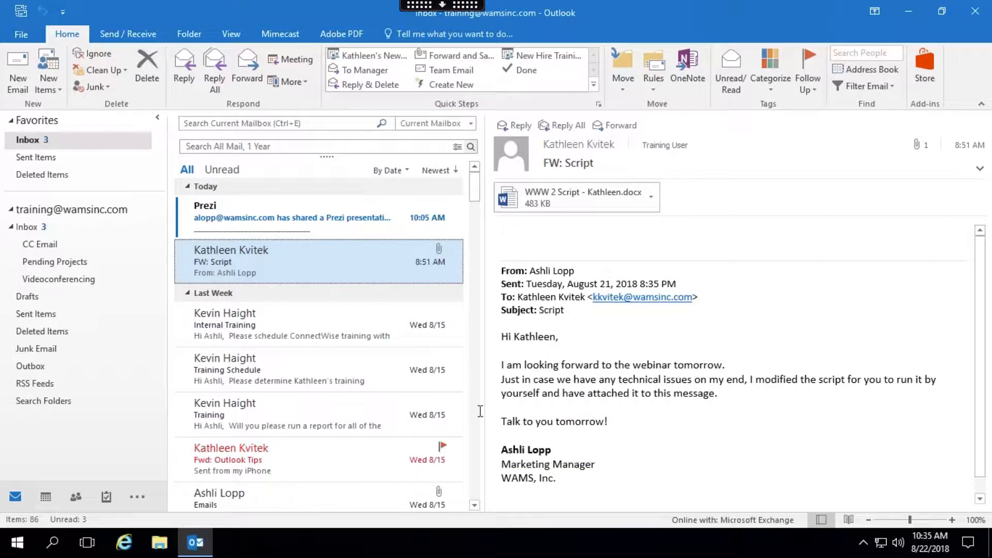
# Run the newly created quick step to check its prefilled meeting invitation, and close the invitation without sending
pyautogui.click(368, 58)
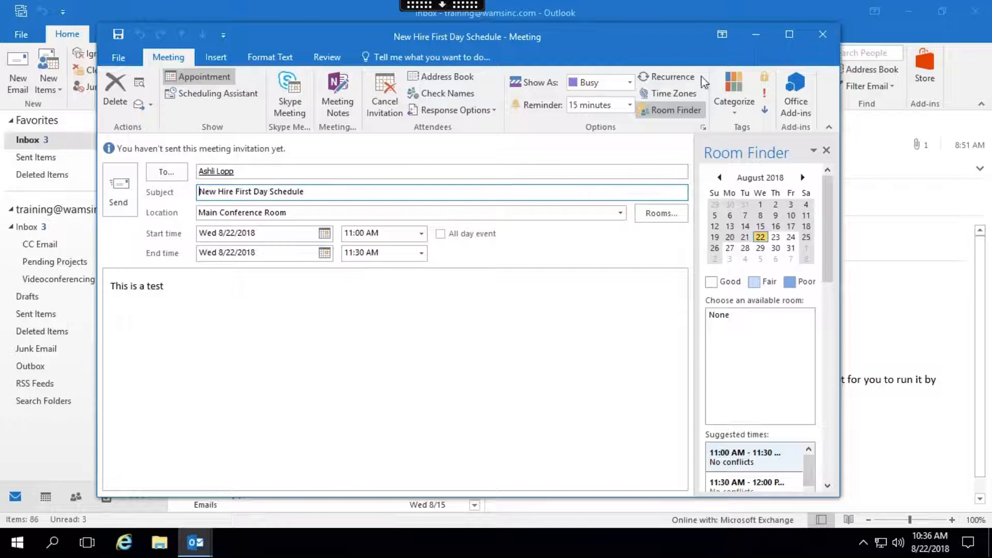
pyautogui.click(821, 39)
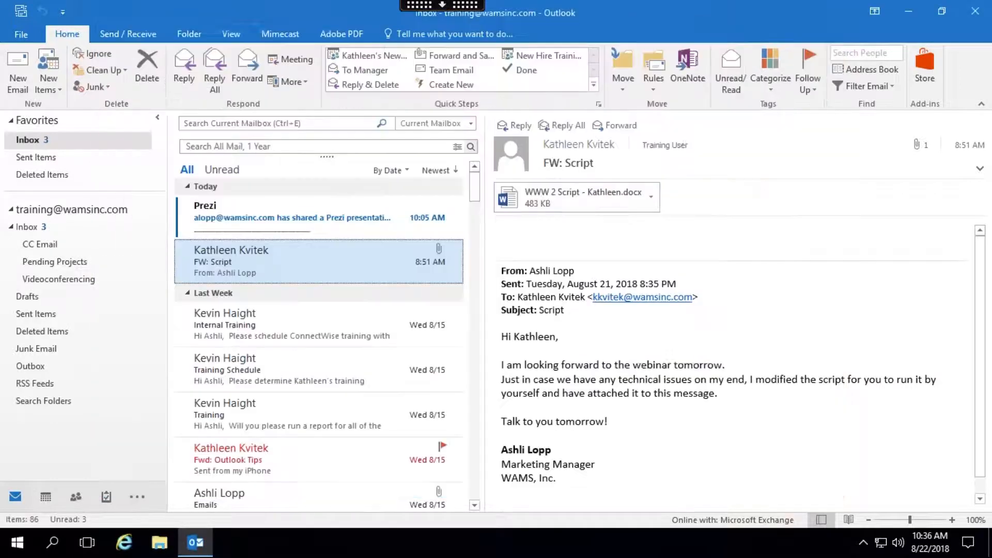
# Start a custom quick step, review the actions available for it, and cancel without creating it
pyautogui.click(595, 88)
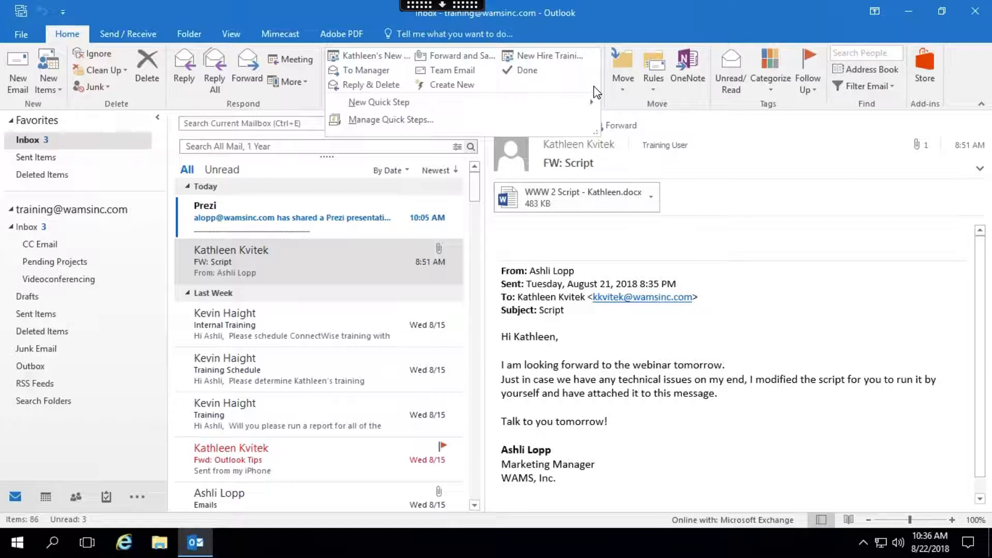
pyautogui.moveTo(575, 104)
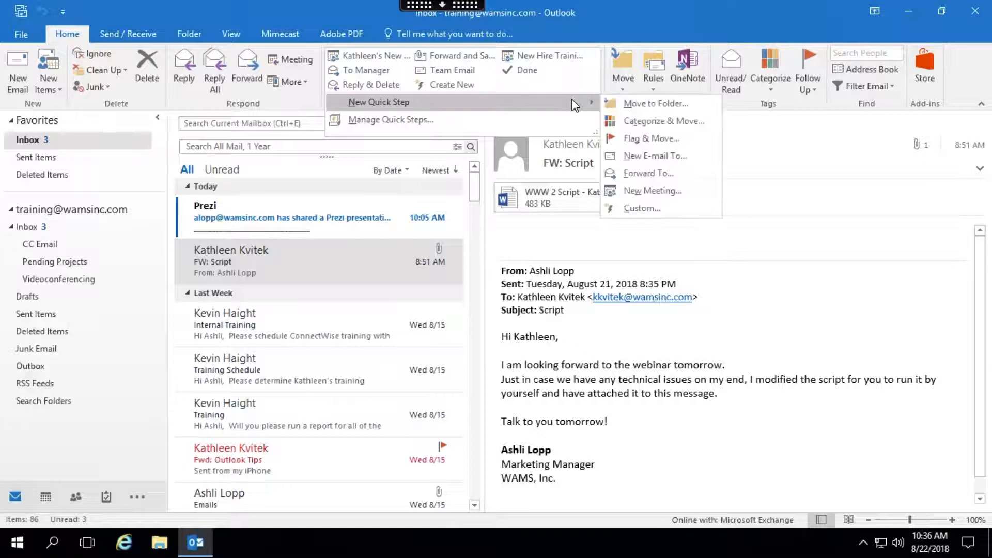
pyautogui.click(657, 208)
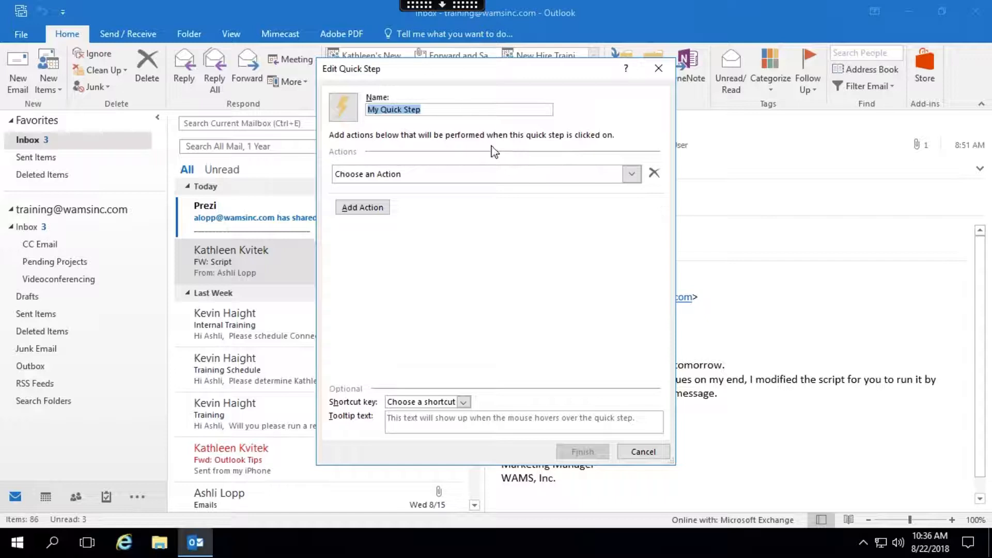
pyautogui.click(631, 174)
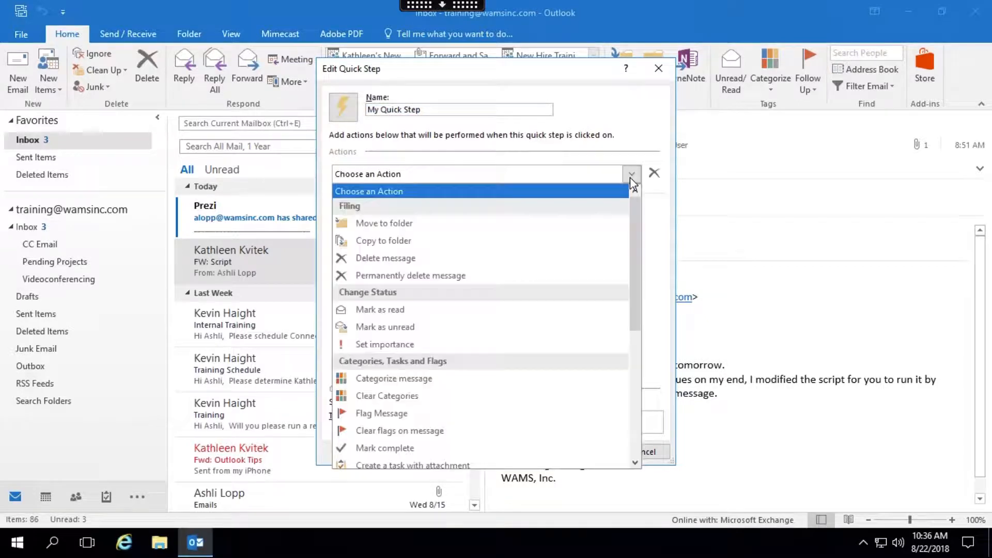
pyautogui.moveTo(634, 199); pyautogui.dragTo(640, 260)
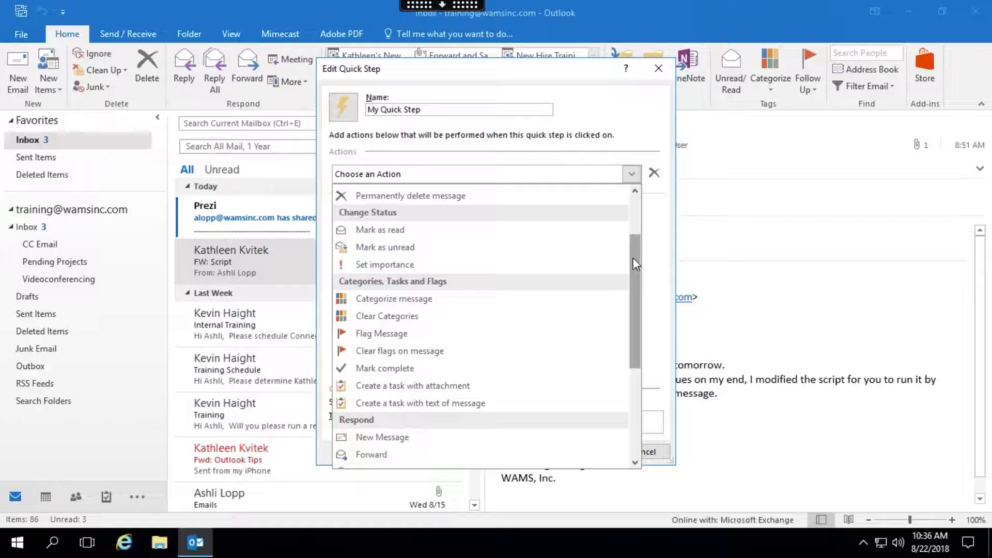
pyautogui.moveTo(633, 260); pyautogui.dragTo(647, 235)
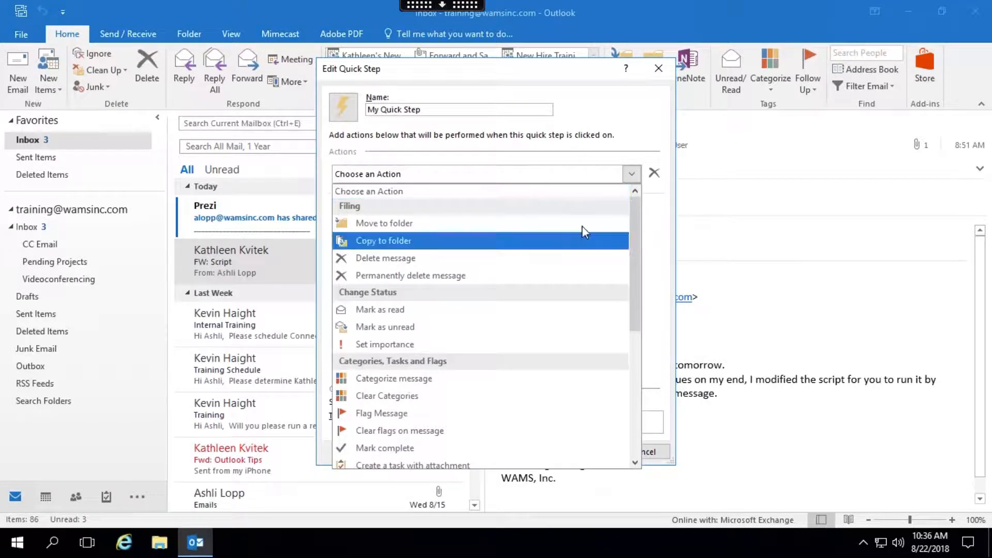
pyautogui.click(520, 60)
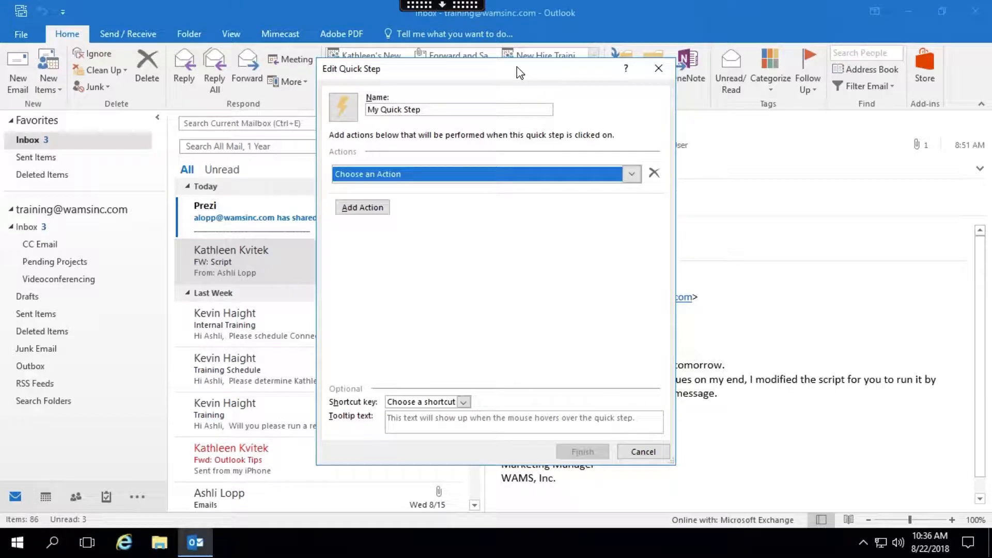
pyautogui.click(632, 173)
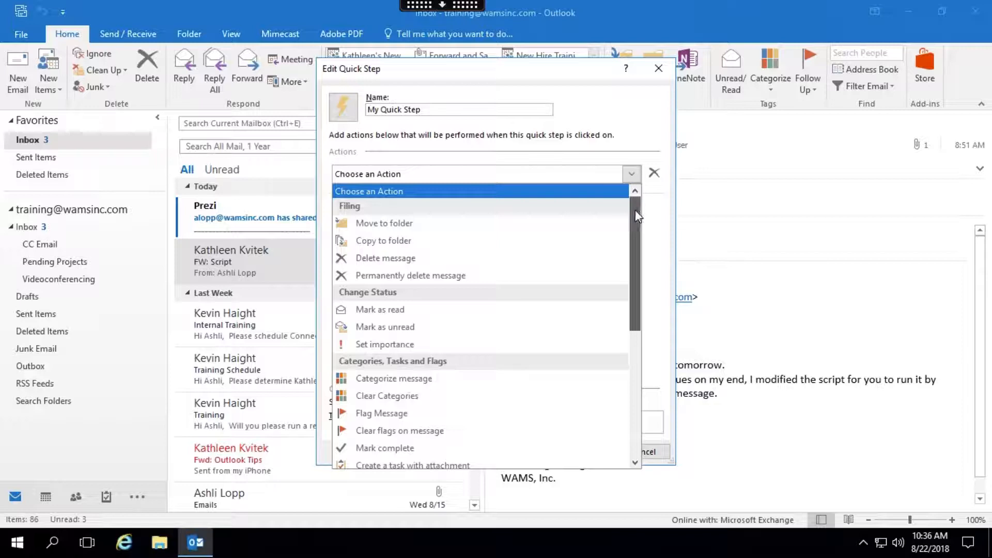
pyautogui.moveTo(636, 212); pyautogui.dragTo(633, 293)
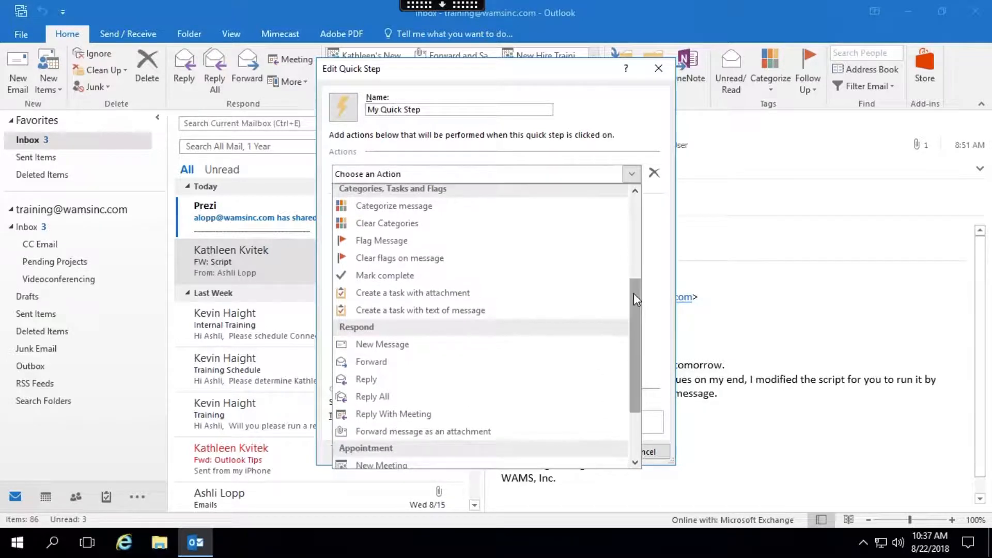
pyautogui.click(659, 74)
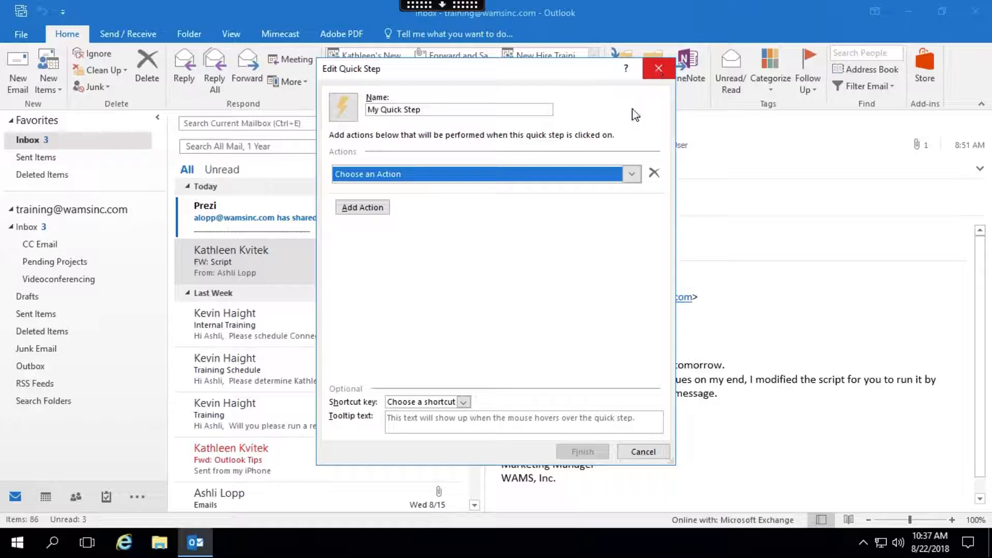
pyautogui.click(646, 455)
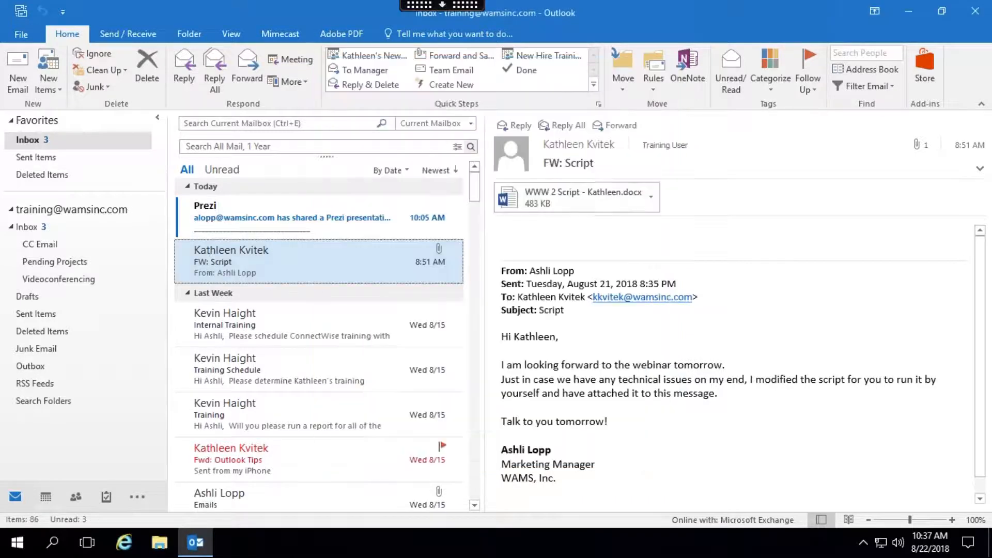
pyautogui.click(443, 6)
pyautogui.click(324, 19)
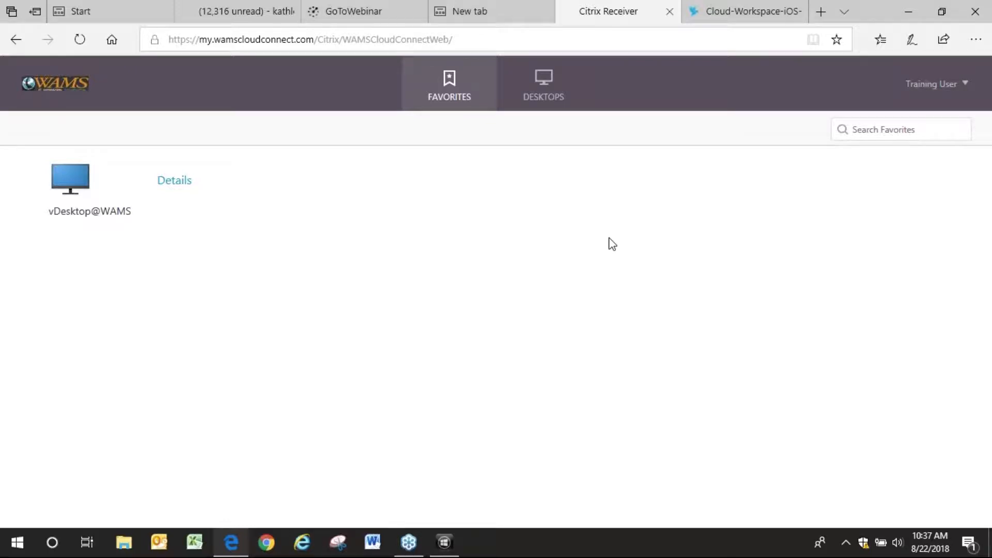
pyautogui.click(445, 542)
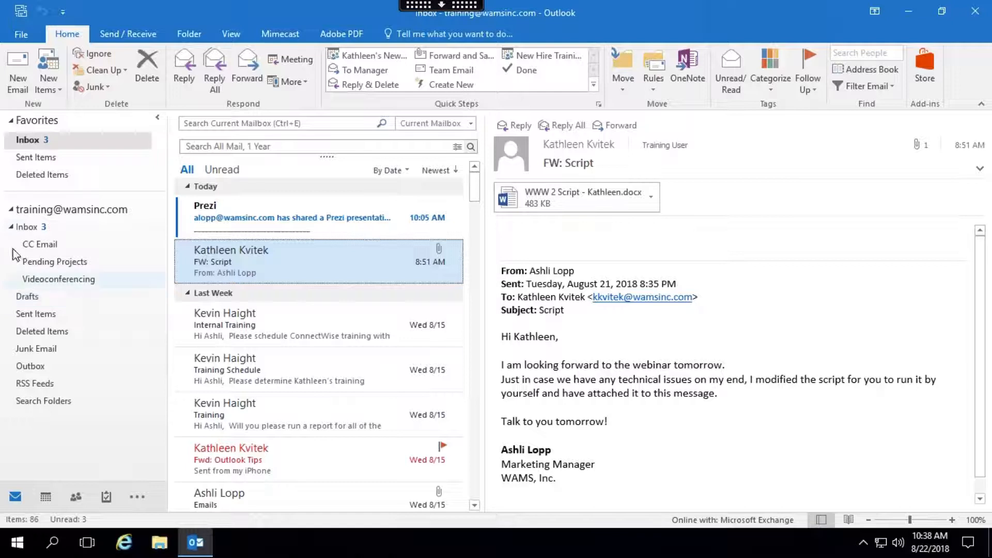
# Create a subfolder named "* Wams Webinar" under the mailbox's Inbox
pyautogui.click(43, 228)
pyautogui.rightClick(44, 231)
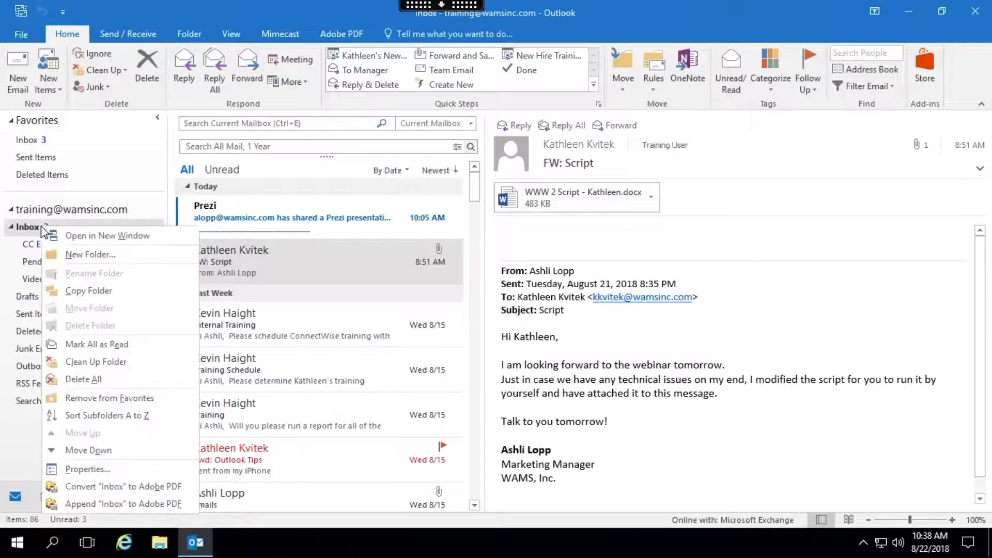
pyautogui.click(83, 254)
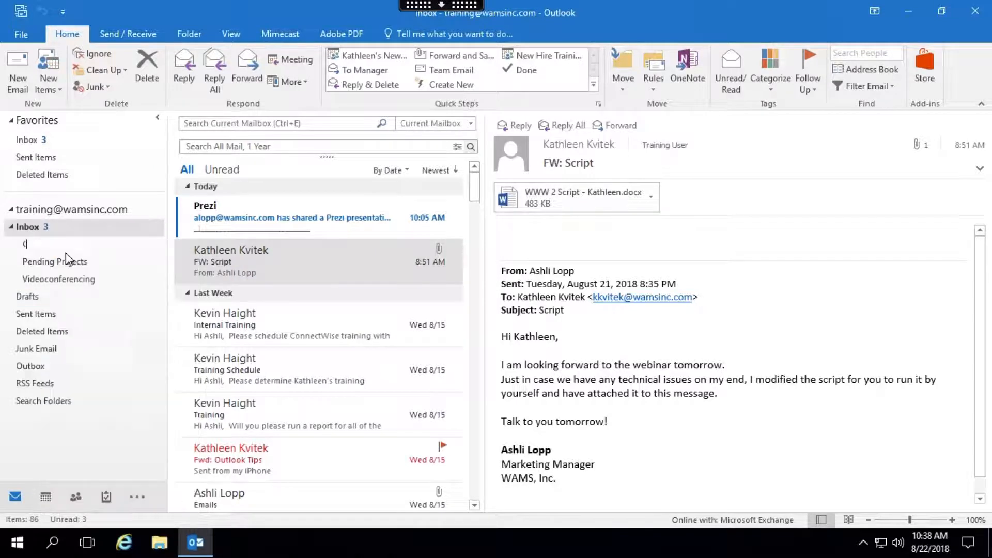
pyautogui.write('1.')
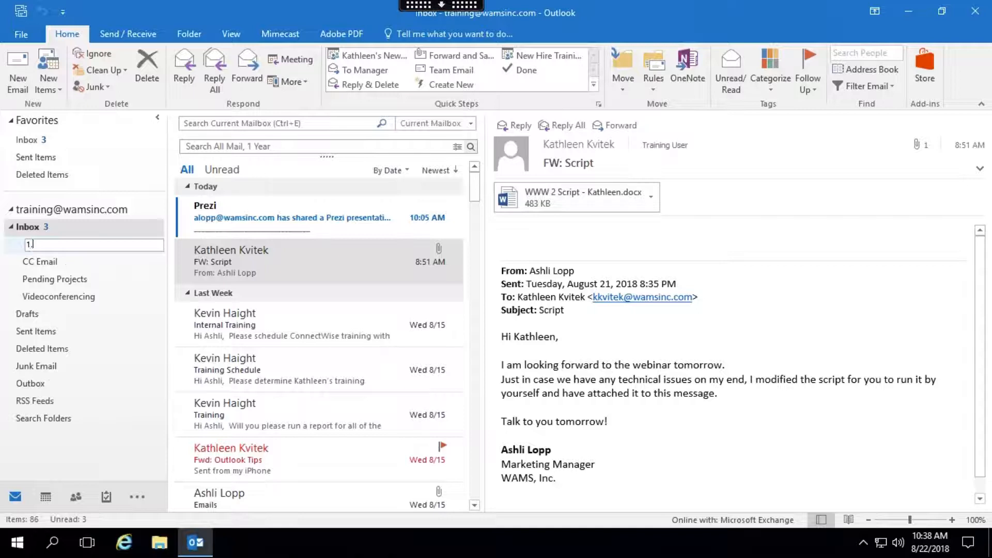
pyautogui.press('Left')
pyautogui.press('BackSpace')
pyautogui.write('* Wams Webinar')
pyautogui.press('Return')
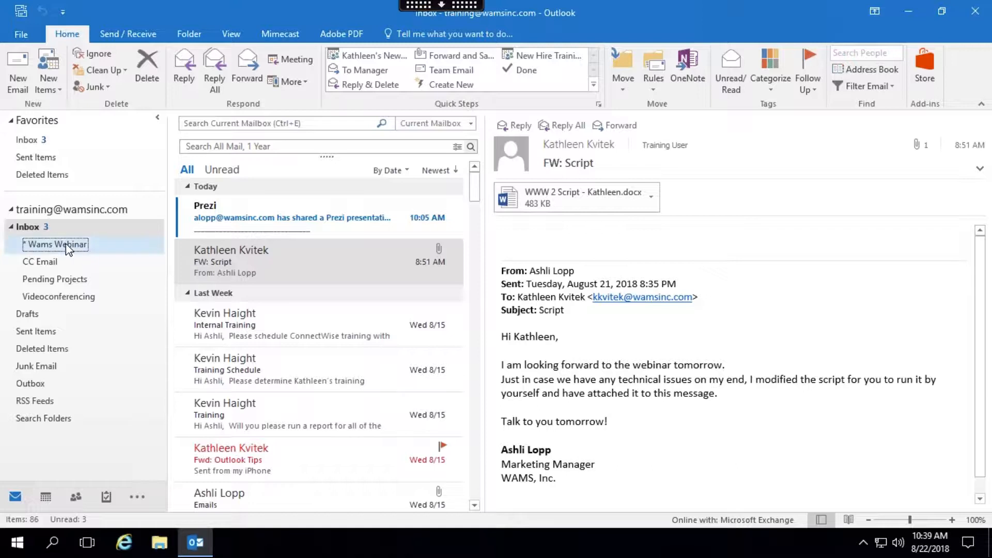
# Delete the "* Wams Webinar" subfolder from the Inbox and confirm the deletion
pyautogui.rightClick(67, 245)
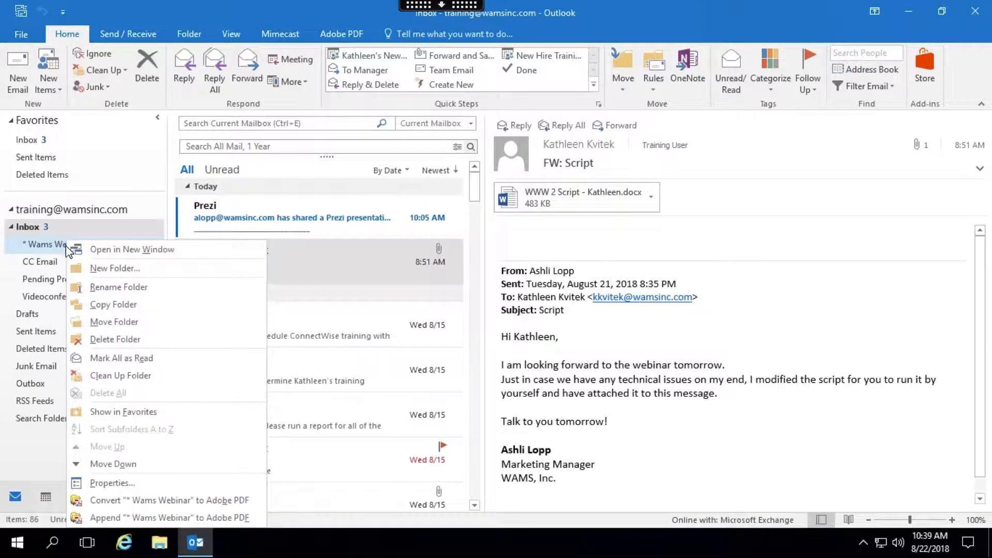
pyautogui.click(93, 339)
pyautogui.click(468, 312)
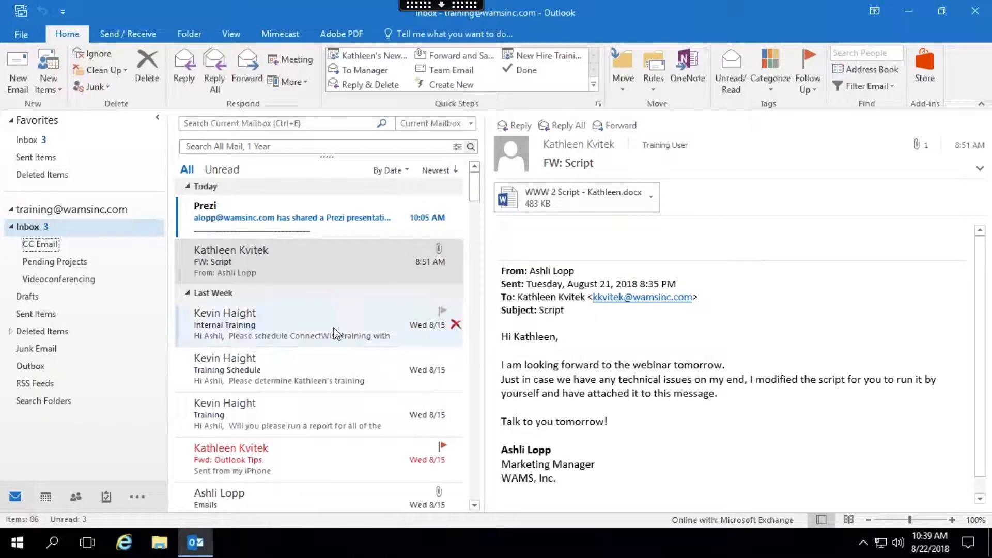
# Create a new Inbox subfolder named "Wams Webinar"
pyautogui.rightClick(35, 224)
pyautogui.click(67, 250)
pyautogui.write('Wams Wbin')
pyautogui.press('BackSpace')
pyautogui.press('BackSpace')
pyautogui.press('BackSpace')
pyautogui.write('ebinar')
pyautogui.press('Return')
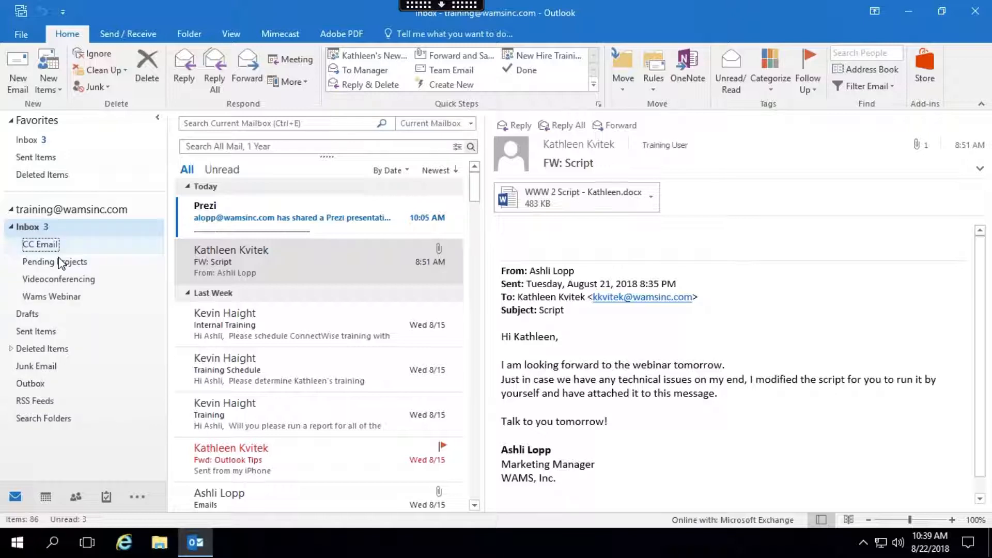
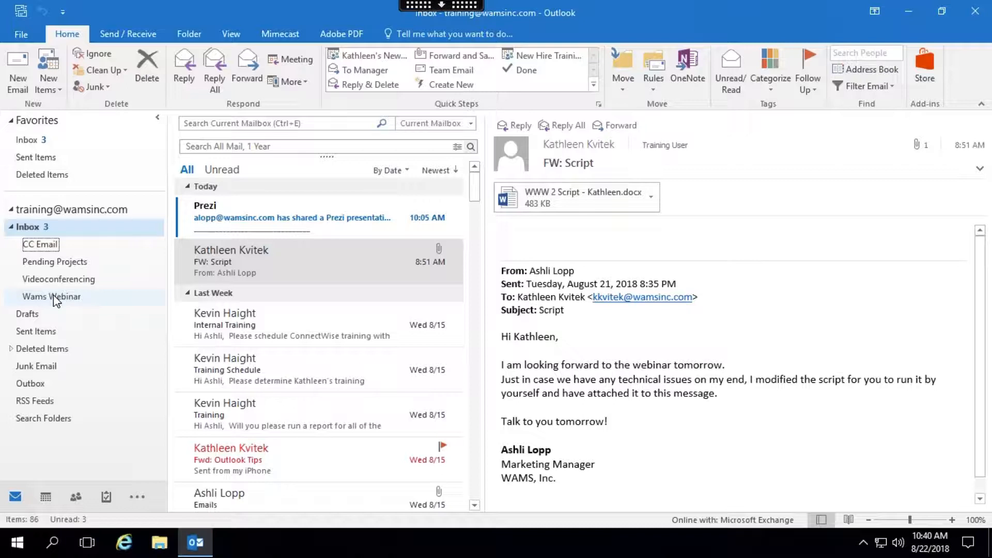
# Move the Wams Webinar folder above CC Email, return it below Videoconferencing, and reopen the Inbox
pyautogui.moveTo(57, 294); pyautogui.dragTo(57, 240)
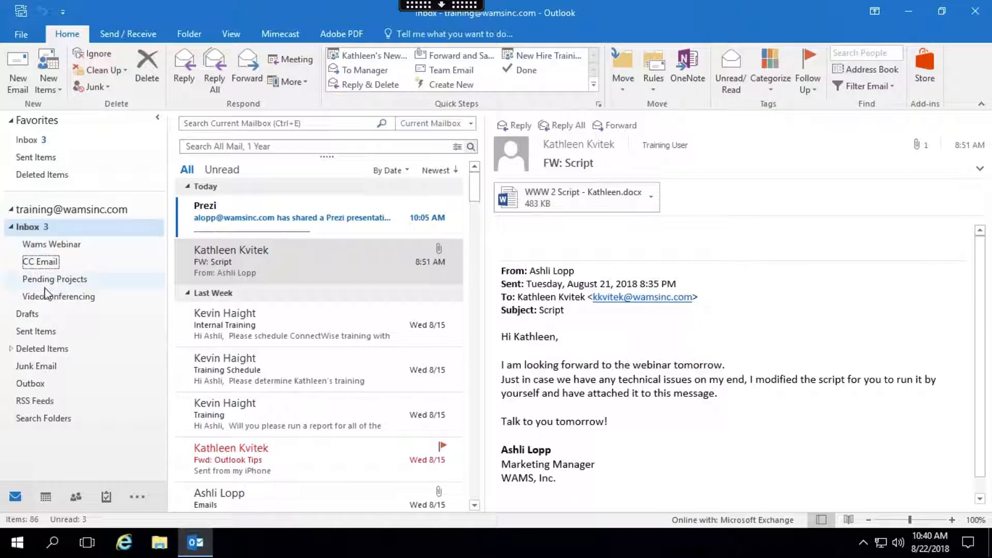
pyautogui.click(50, 246)
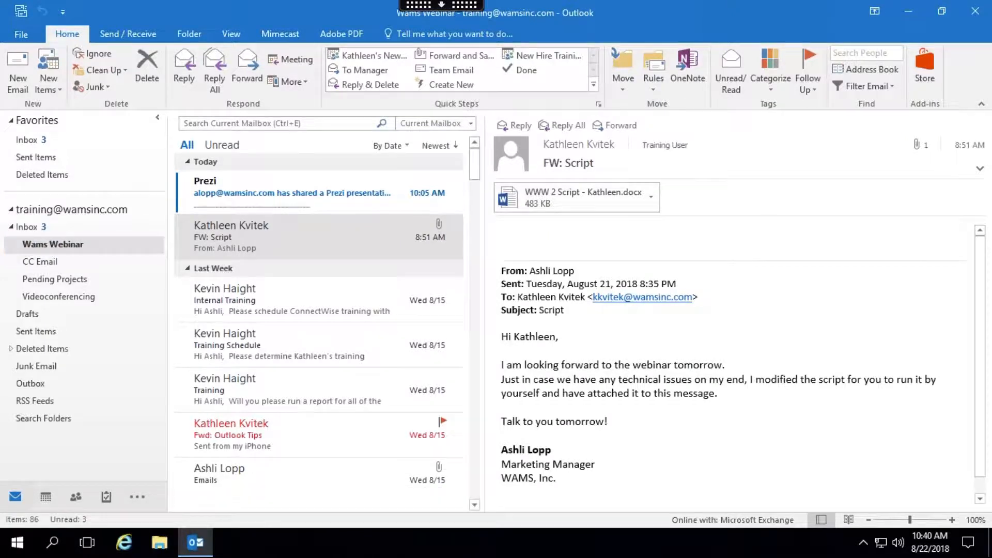
pyautogui.moveTo(50, 249); pyautogui.dragTo(47, 296)
pyautogui.click(48, 227)
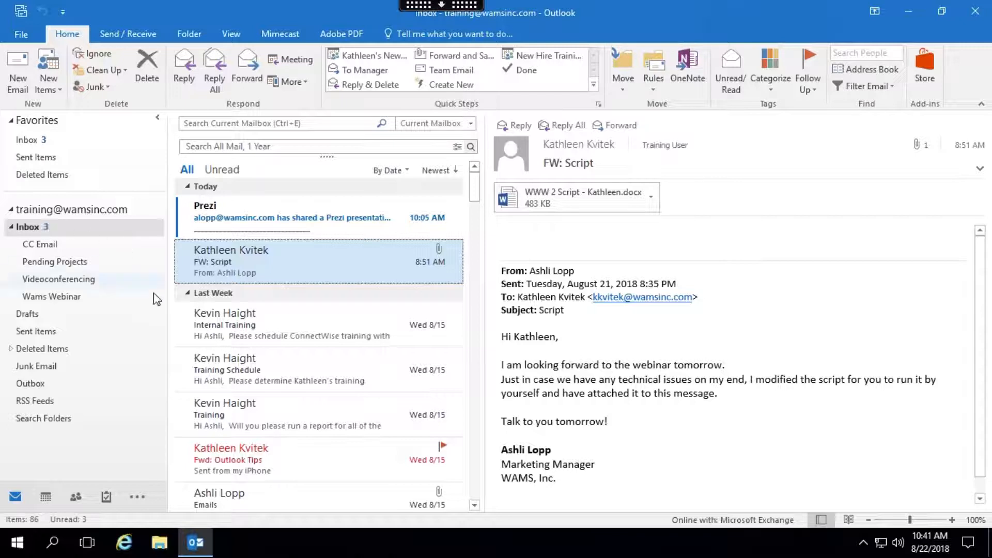
# Collapse the Inbox's subfolders and expand them again
pyautogui.click(7, 228)
pyautogui.click(13, 227)
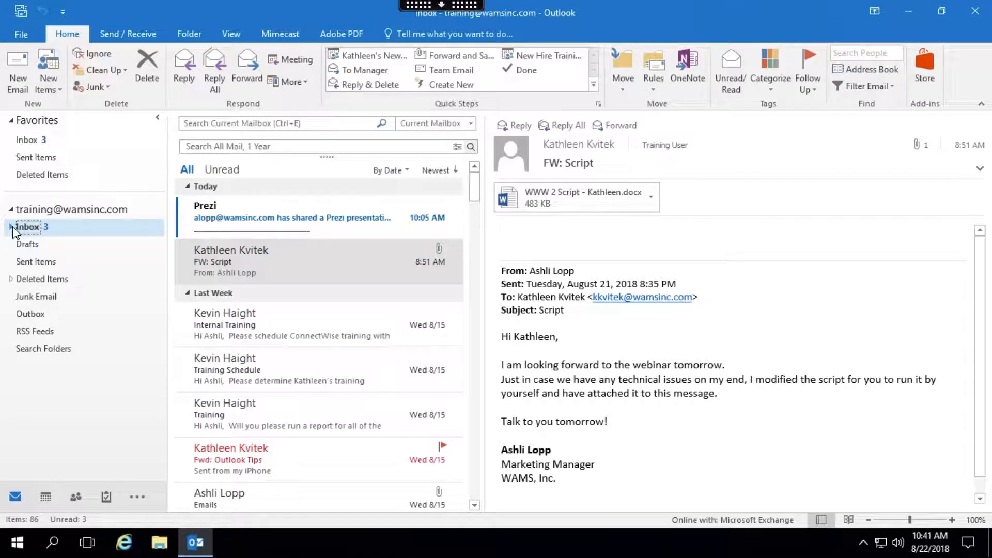
pyautogui.click(11, 227)
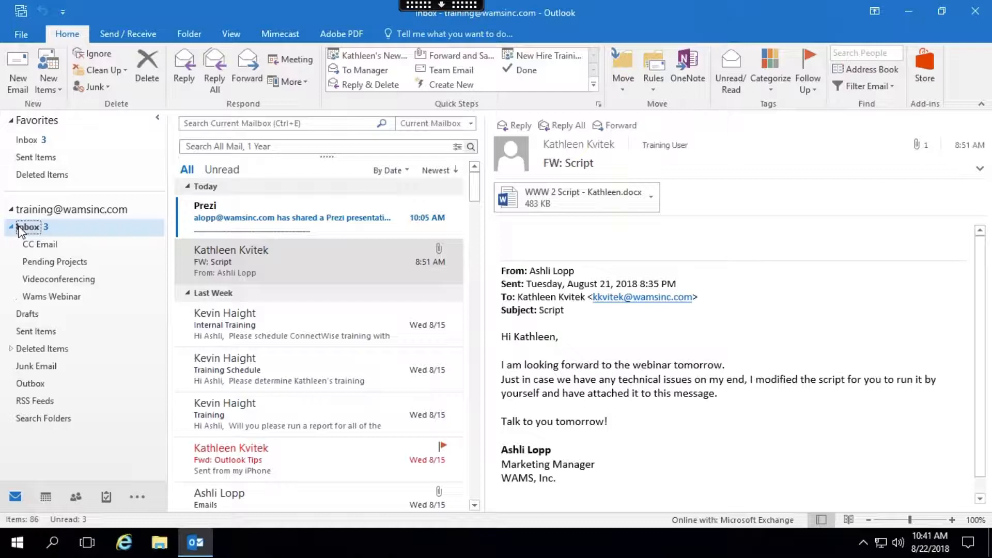
# Nest the Wams Webinar folder inside CC Email, expand CC Email, and move the folder back directly under the Inbox
pyautogui.moveTo(43, 284); pyautogui.dragTo(41, 244)
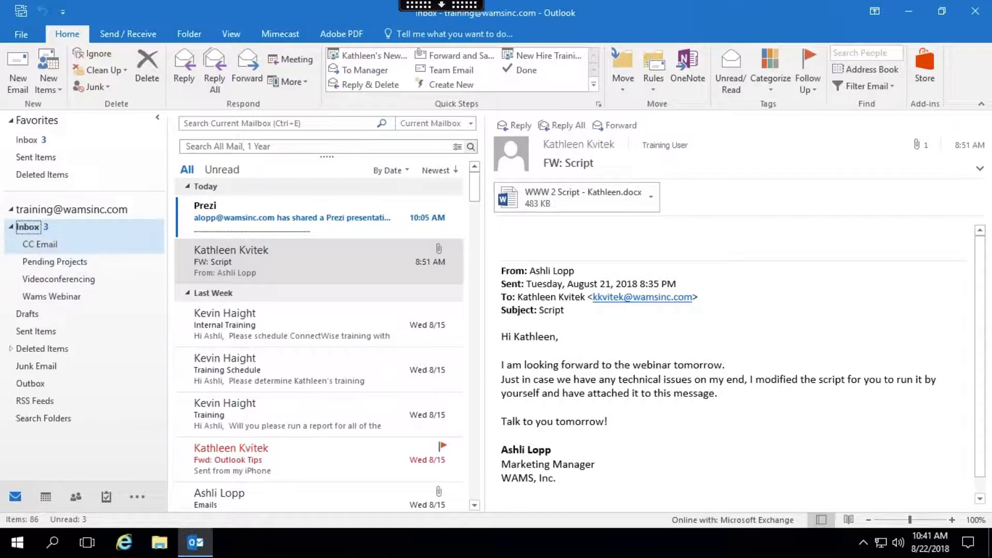
pyautogui.moveTo(41, 244); pyautogui.dragTo(41, 246)
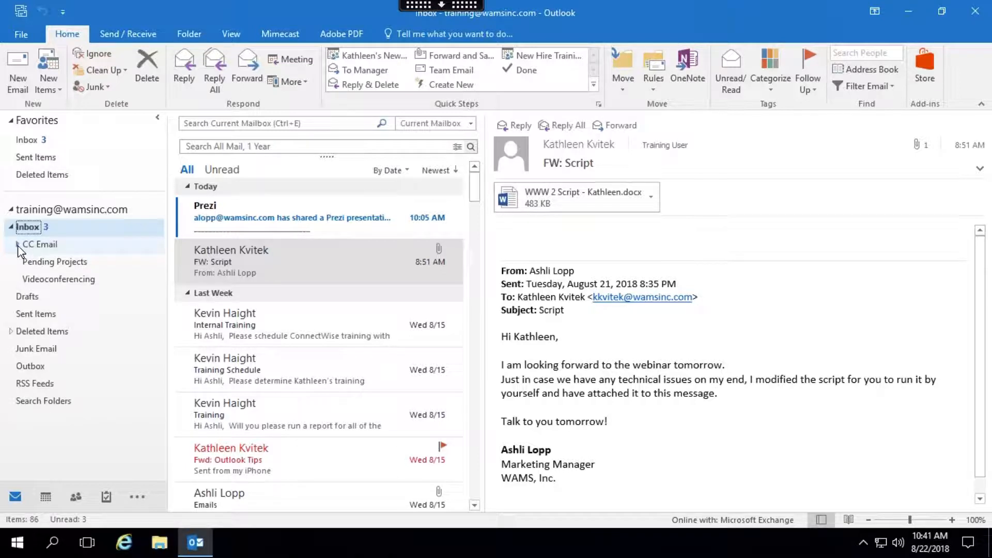
pyautogui.click(18, 245)
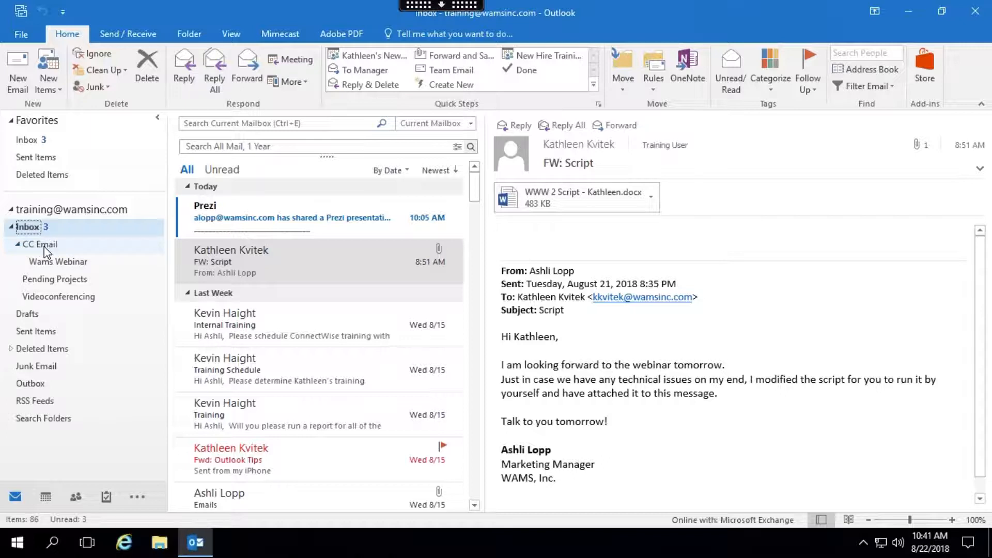
pyautogui.click(46, 263)
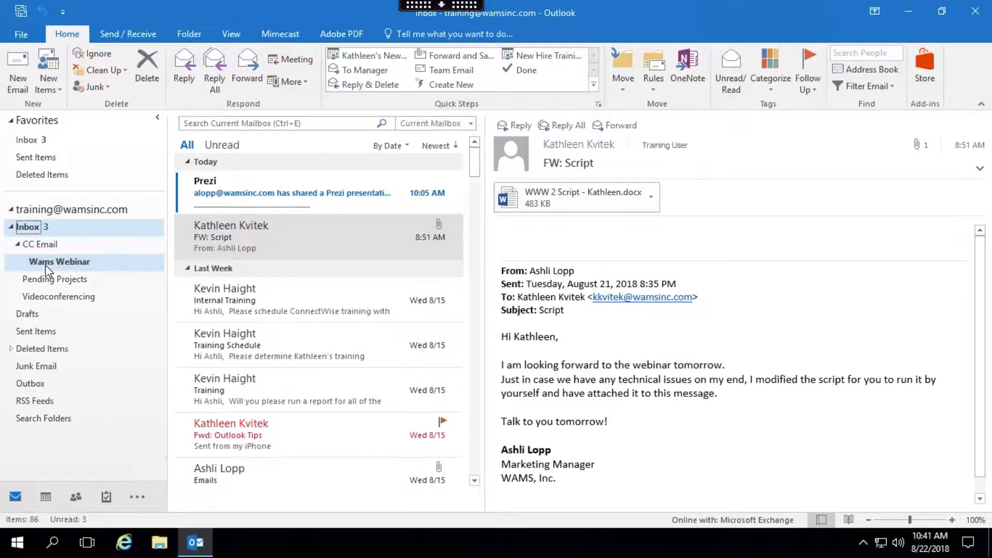
pyautogui.moveTo(46, 267); pyautogui.dragTo(39, 304)
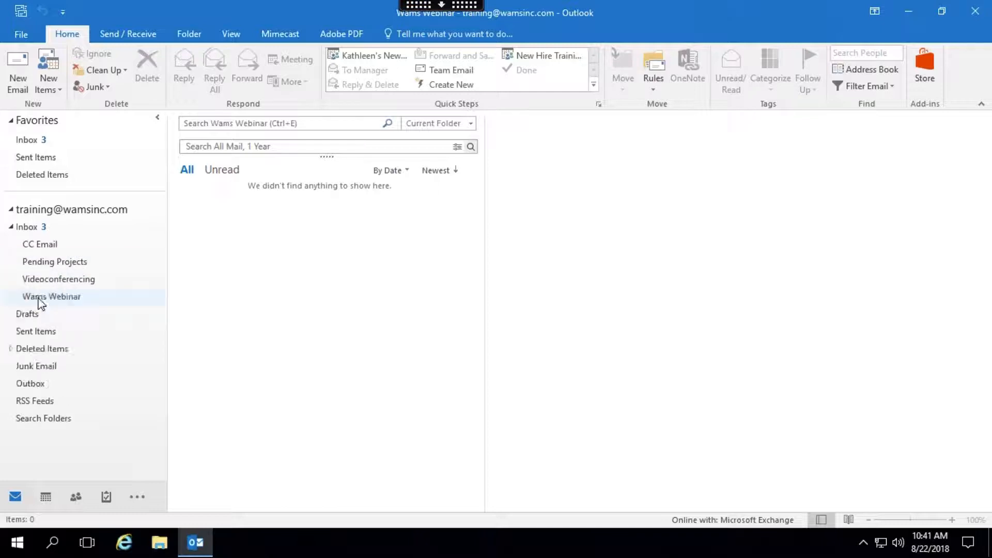
# Open the Inbox, look through its older messages, and return to the newest ones
pyautogui.click(29, 227)
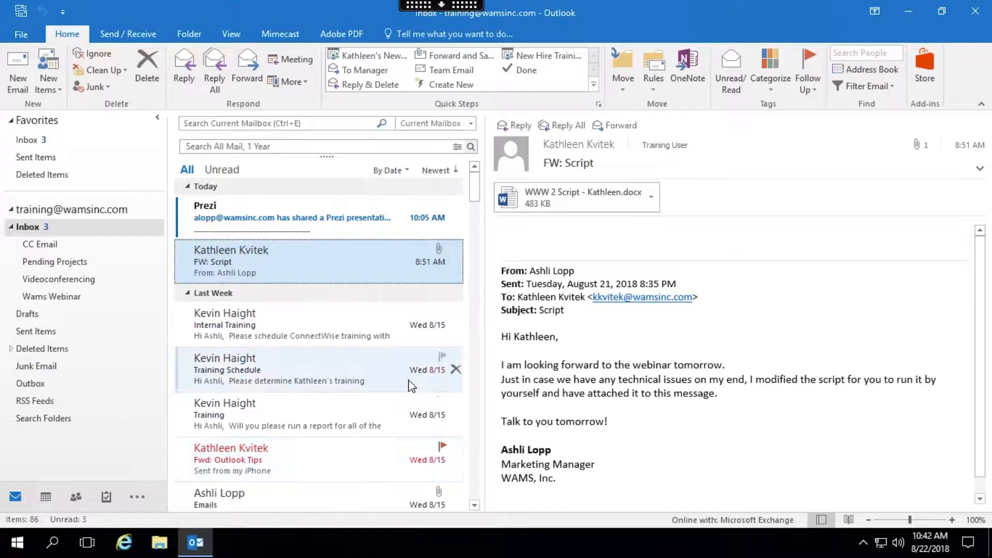
pyautogui.click(474, 507)
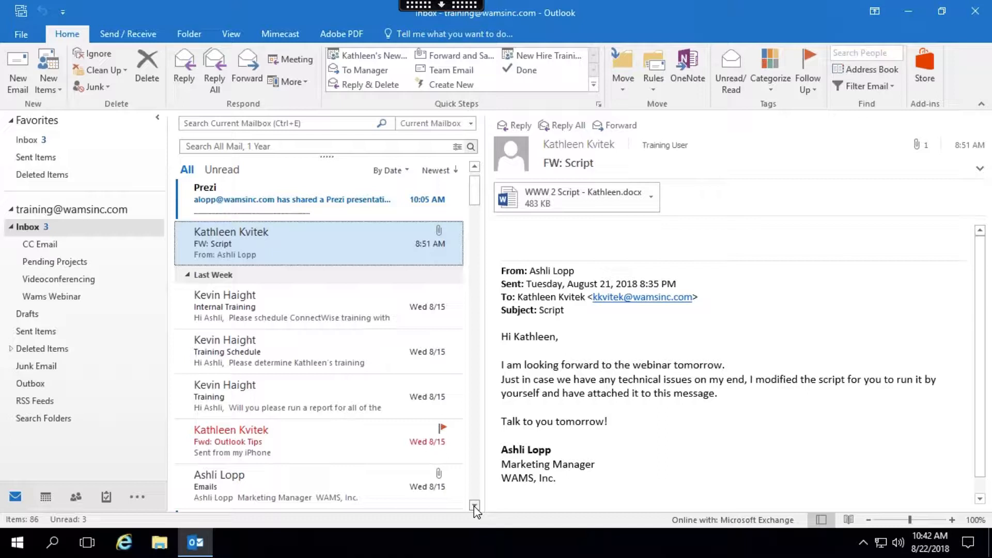
pyautogui.click(474, 507)
pyautogui.click(474, 506)
pyautogui.click(474, 506)
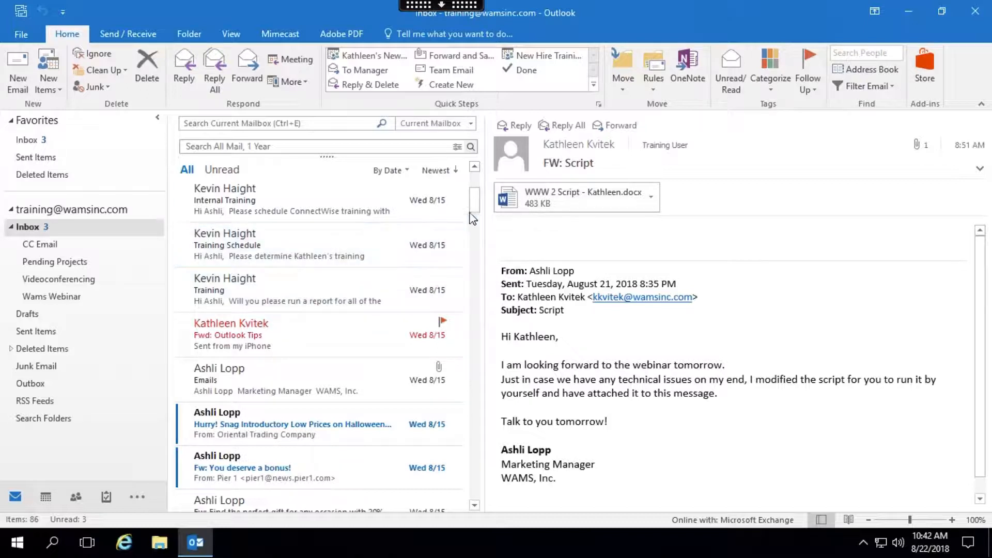
pyautogui.scroll(3, 475, 191)
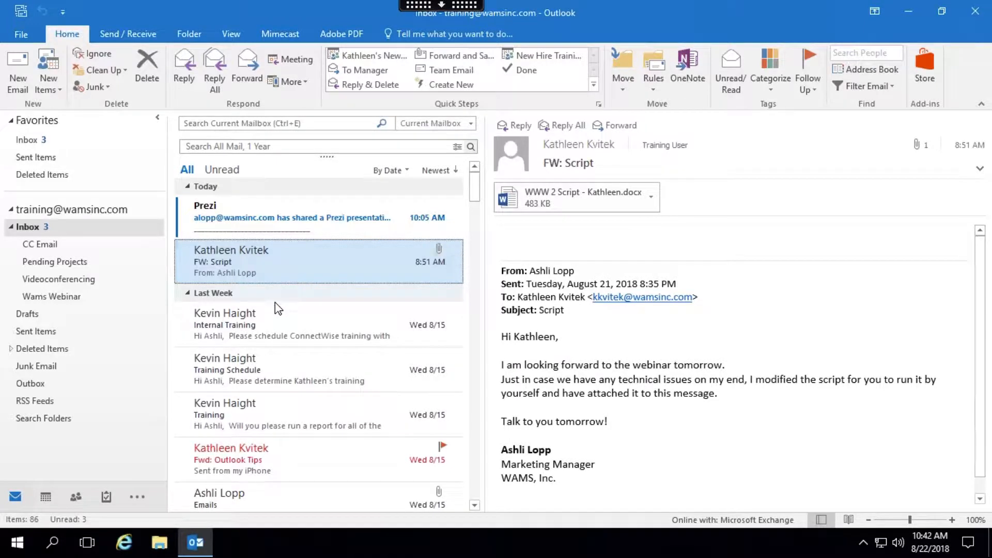
# Flag the Internal Training message for follow-up today and review the flag's due-date and reminder options
pyautogui.click(273, 331)
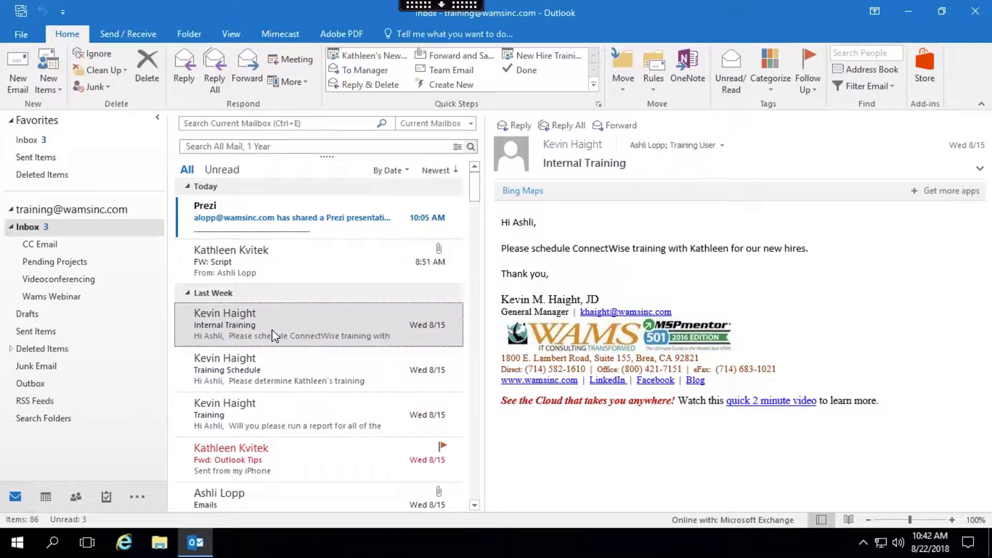
pyautogui.rightClick(273, 334)
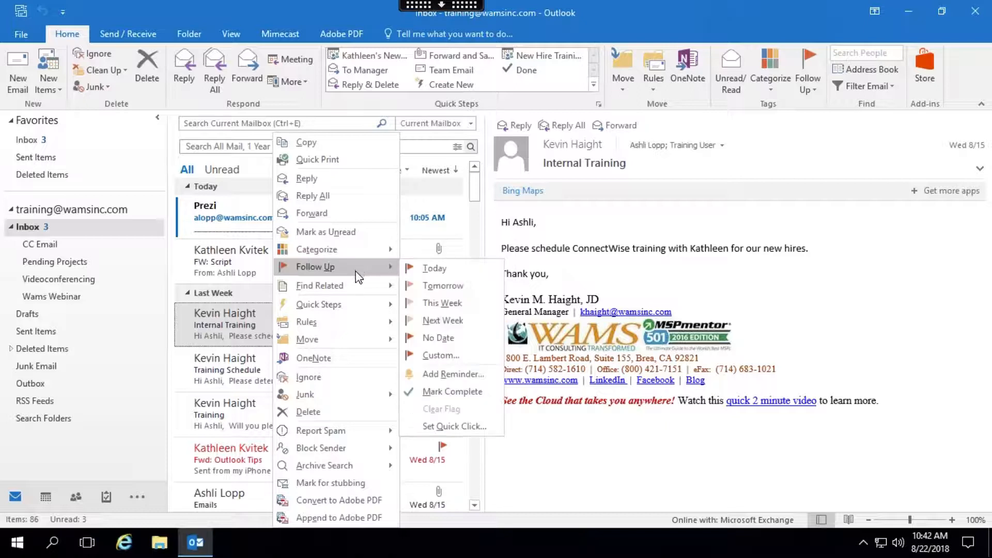
pyautogui.click(236, 337)
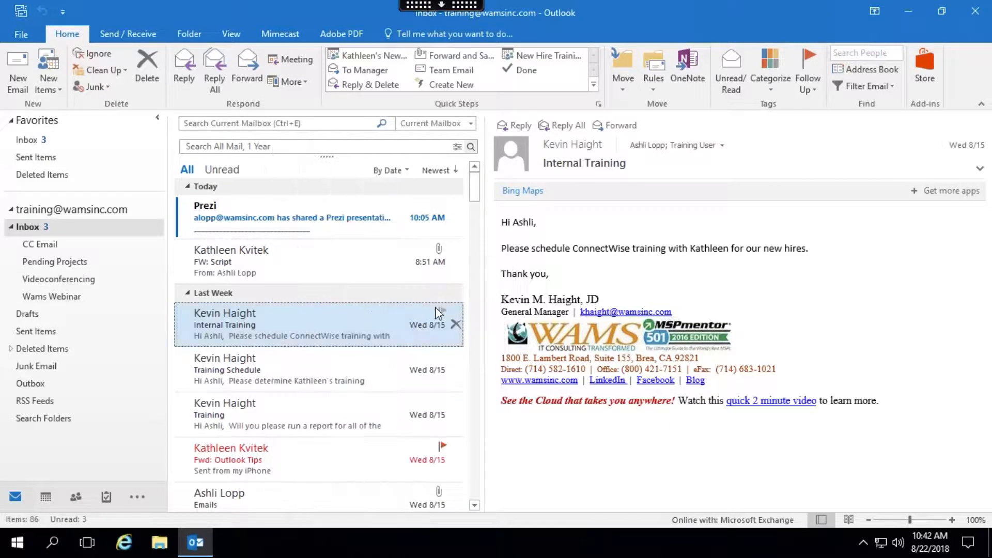
pyautogui.click(443, 311)
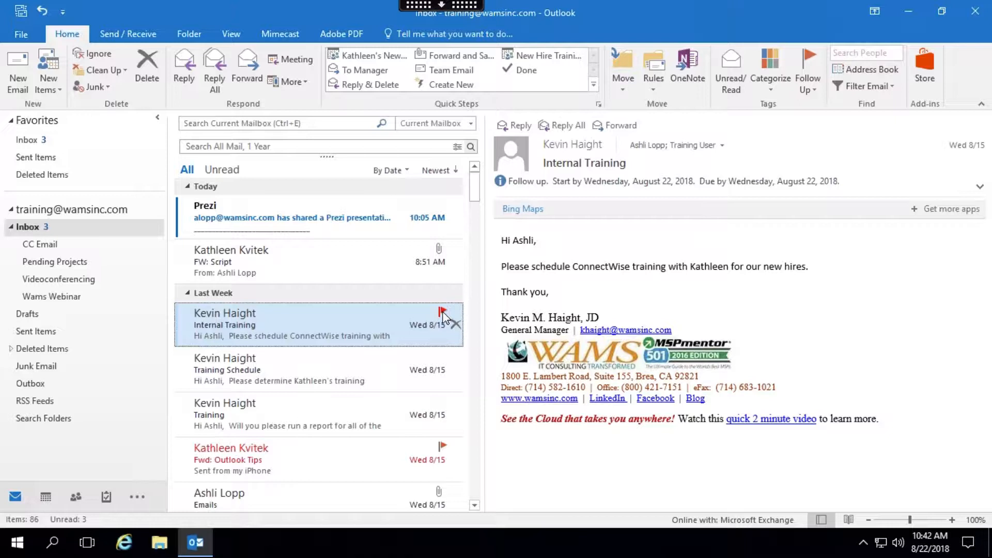
pyautogui.rightClick(443, 313)
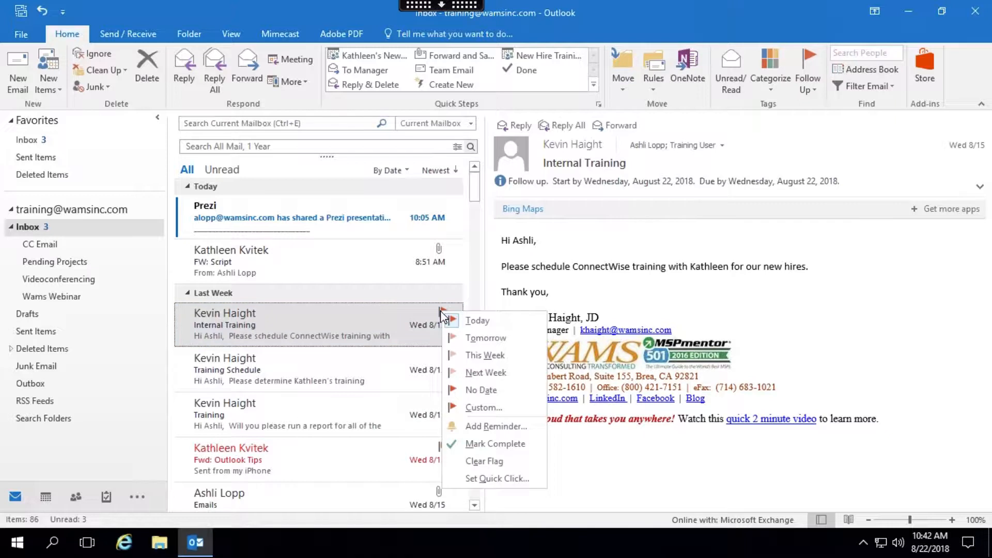
pyautogui.click(441, 312)
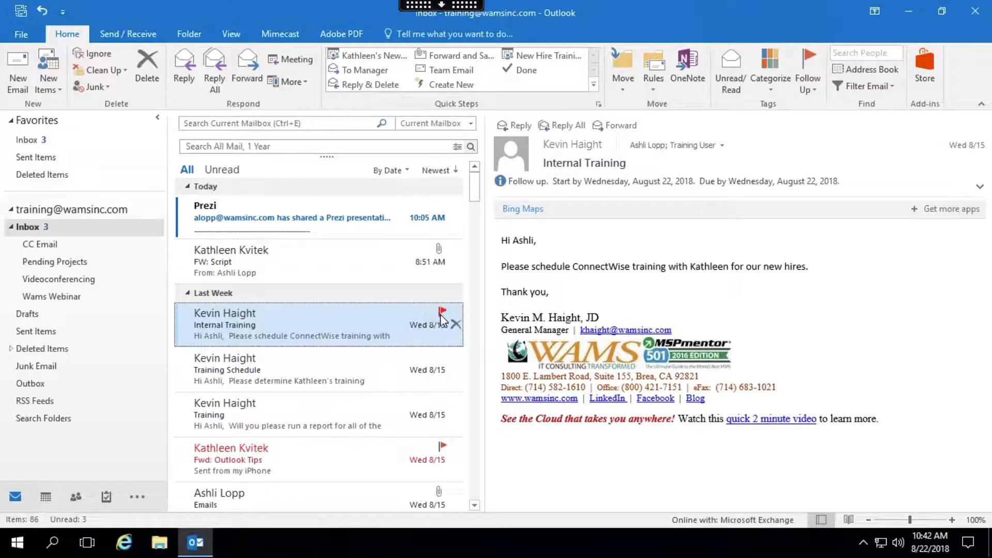
pyautogui.rightClick(443, 314)
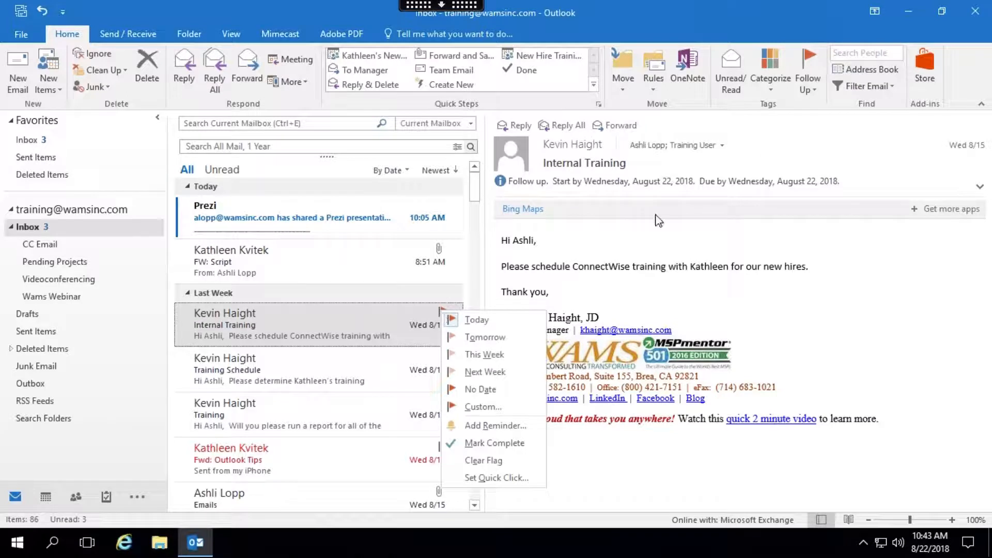
# Add a follow-up reminder to the Internal Training message for August 22, 2018 at 11:00 AM
pyautogui.click(813, 89)
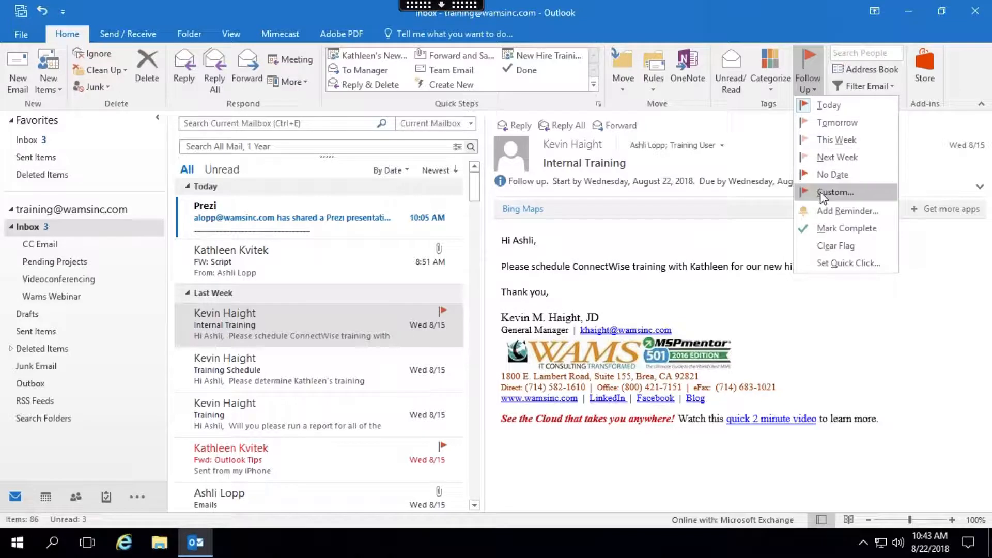
pyautogui.click(824, 215)
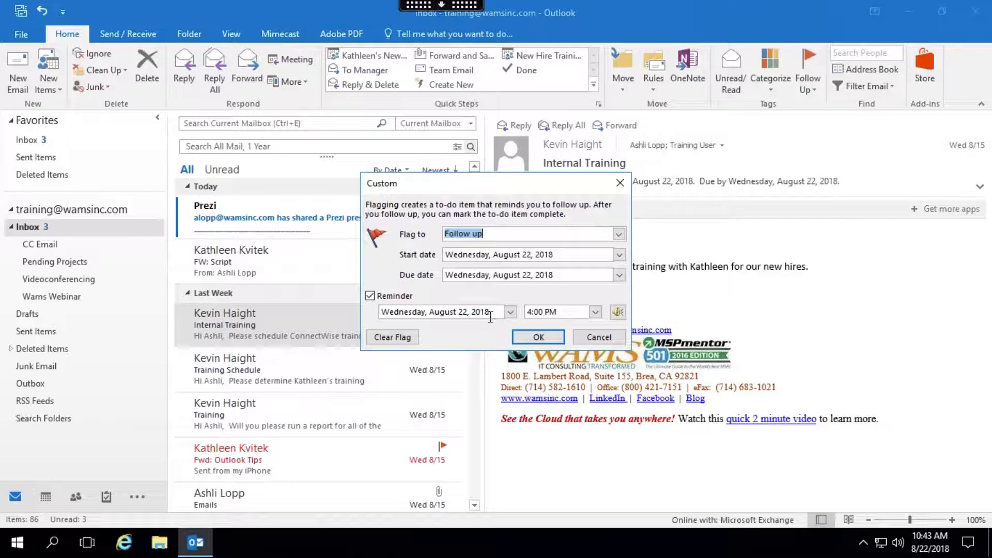
pyautogui.click(595, 313)
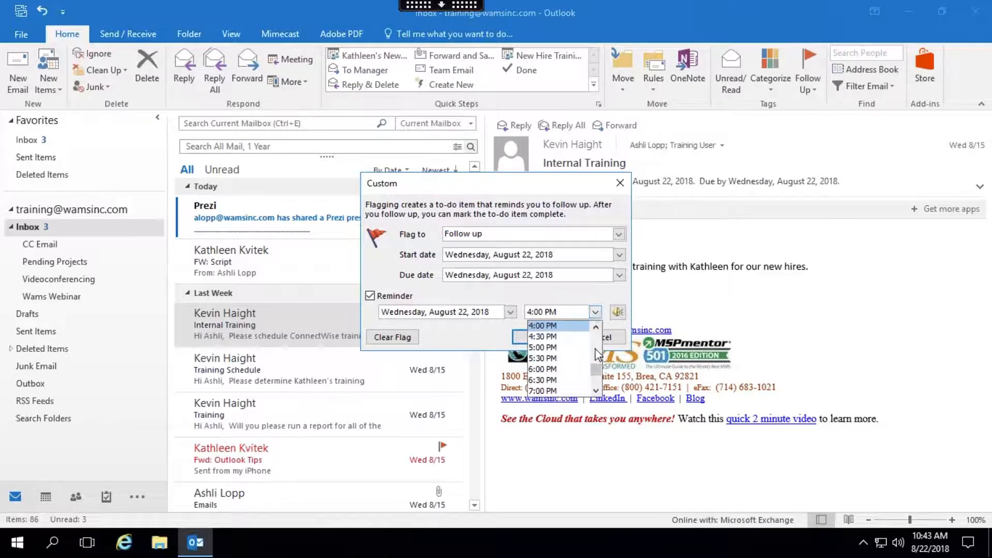
pyautogui.moveTo(568, 310); pyautogui.dragTo(493, 308)
pyautogui.write('1')
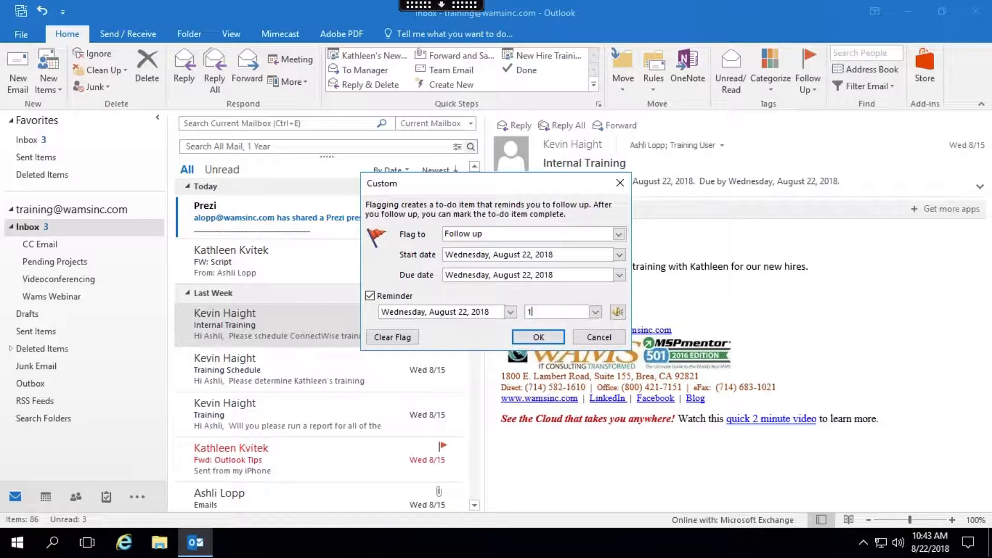
pyautogui.write('1 am')
pyautogui.click(538, 337)
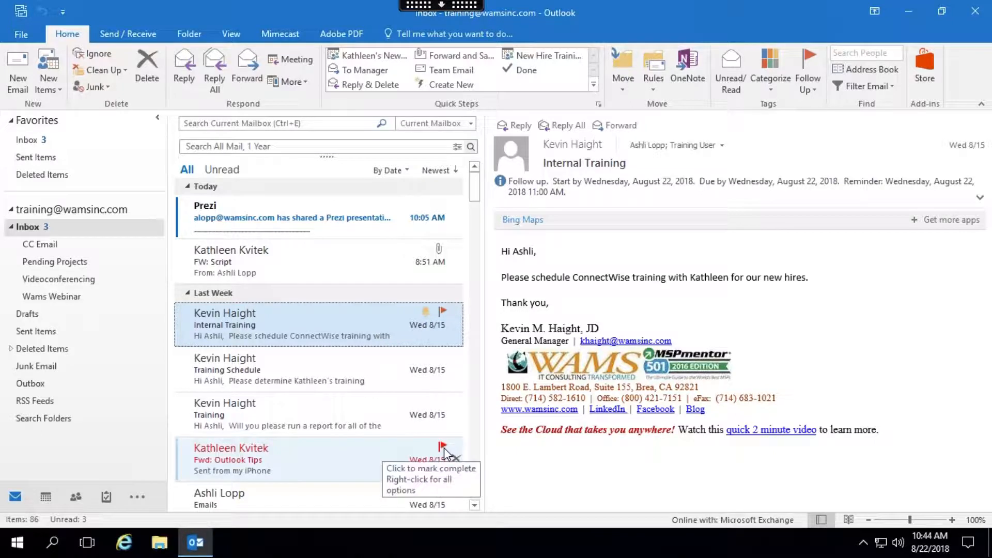
pyautogui.click(328, 430)
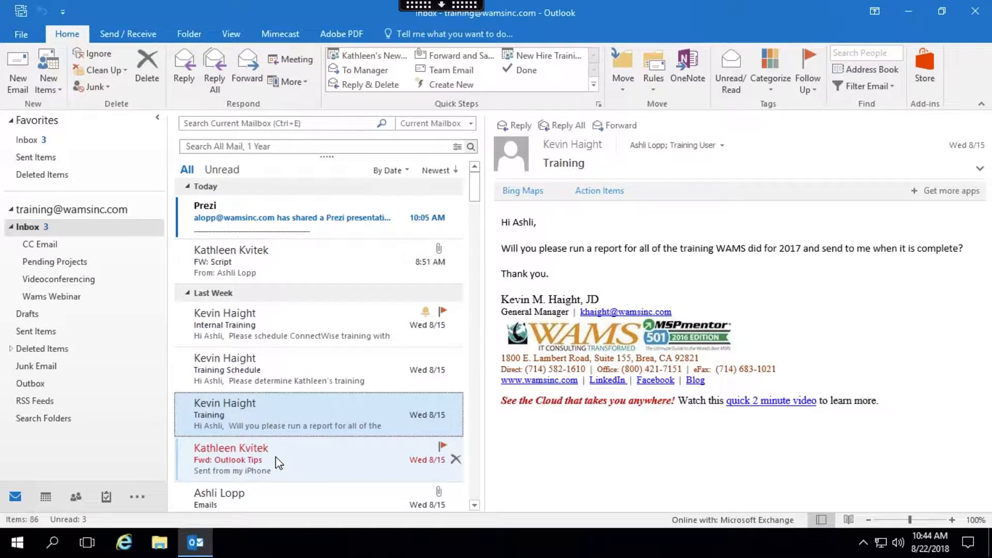
pyautogui.click(287, 378)
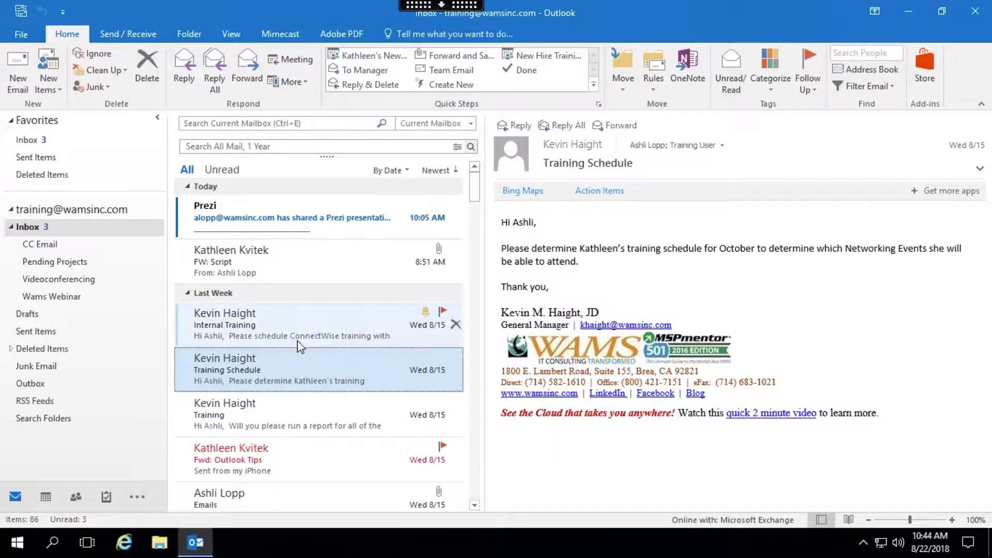
pyautogui.click(378, 261)
pyautogui.click(810, 92)
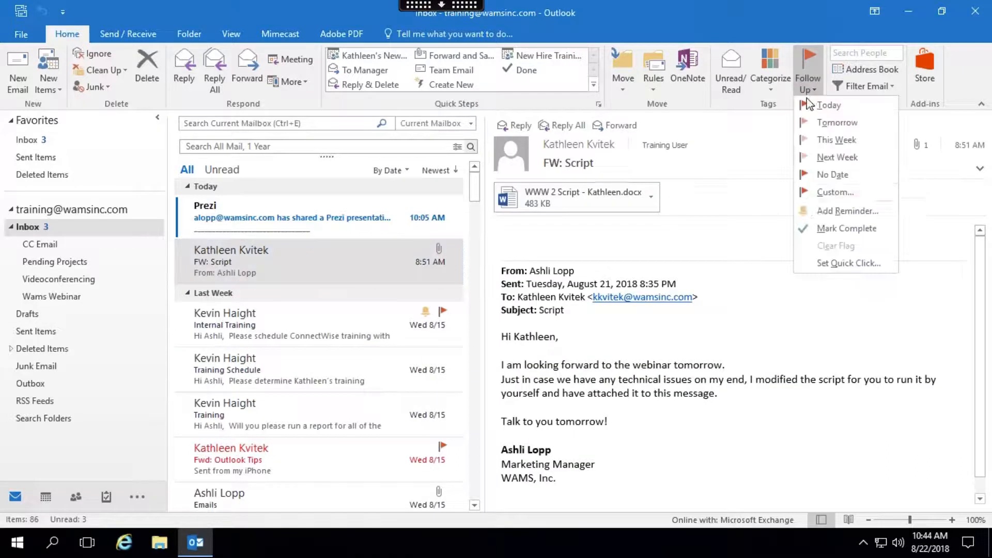
pyautogui.click(826, 210)
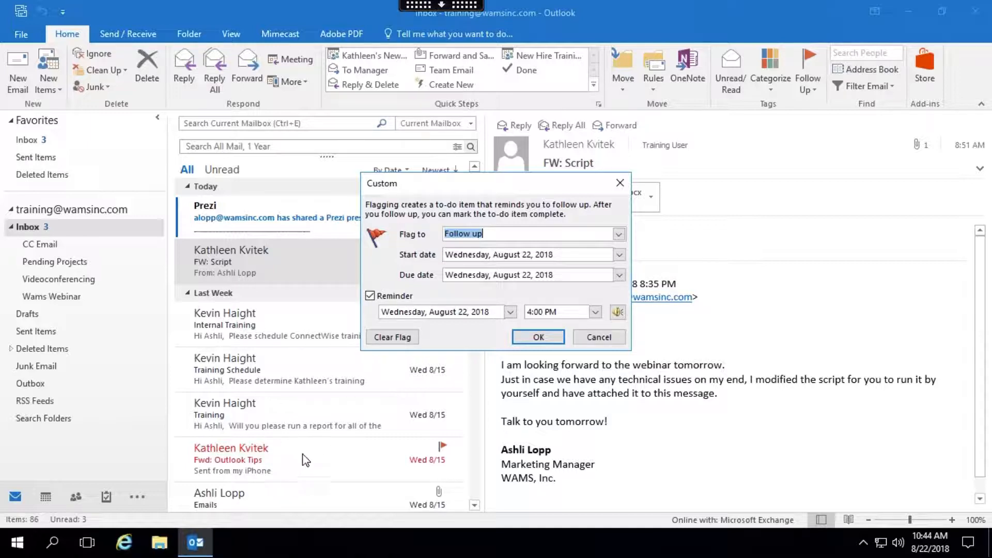
pyautogui.click(595, 339)
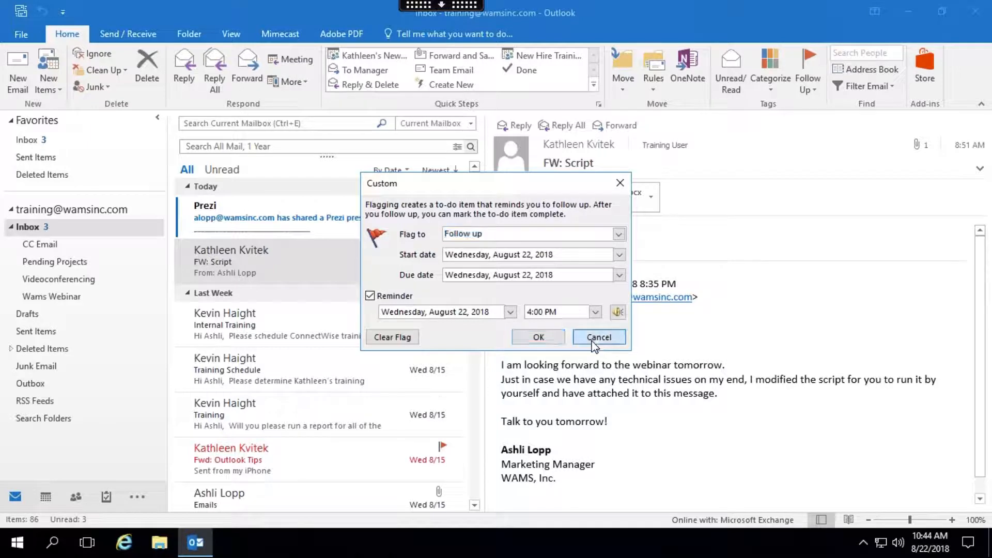
# Clear the follow-up flag from the Fwd: Outlook Tips message and select the Training message
pyautogui.click(327, 462)
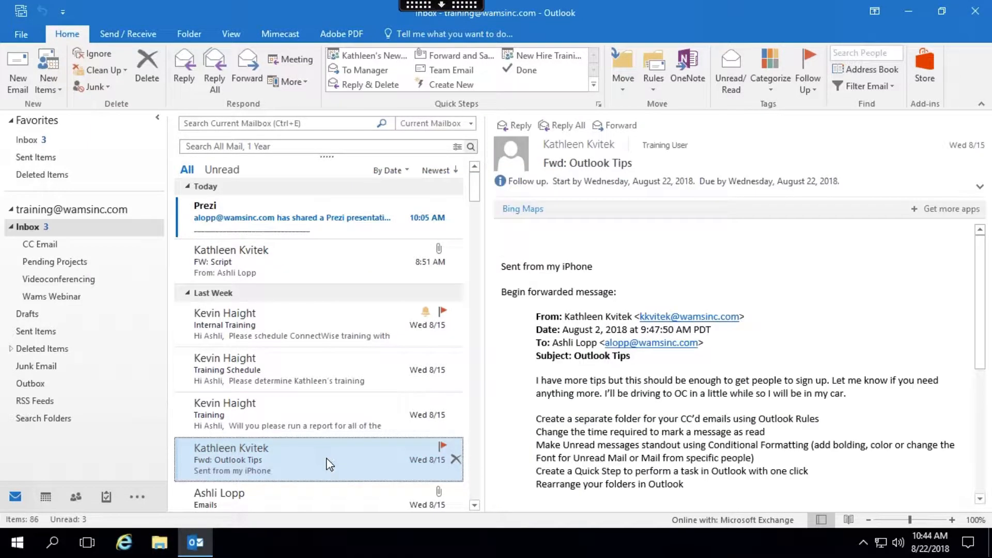
pyautogui.click(321, 420)
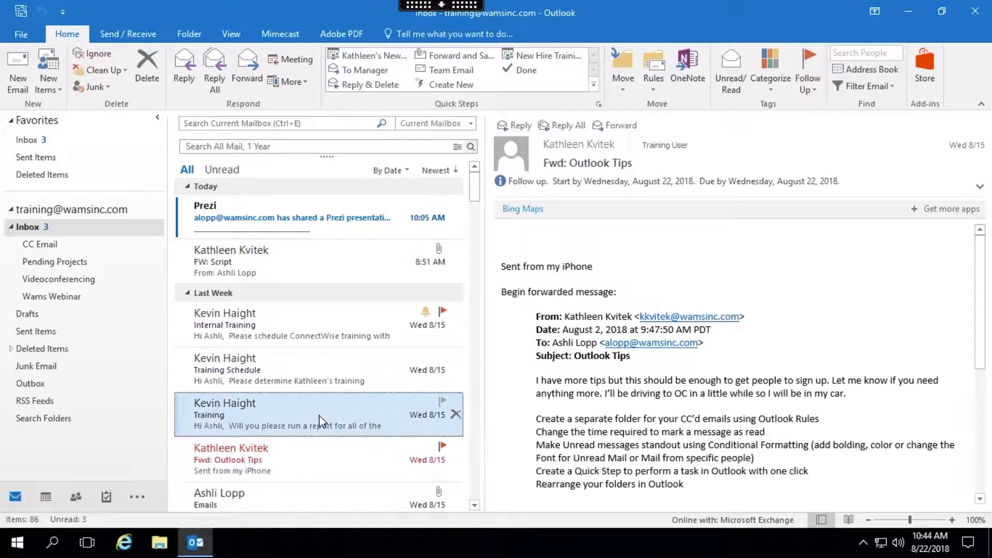
pyautogui.click(308, 457)
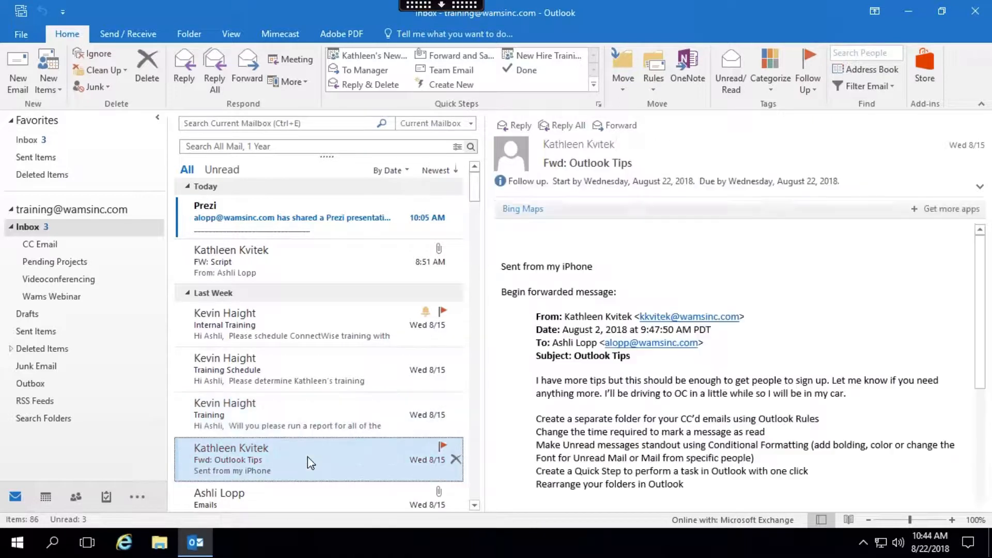
pyautogui.click(810, 91)
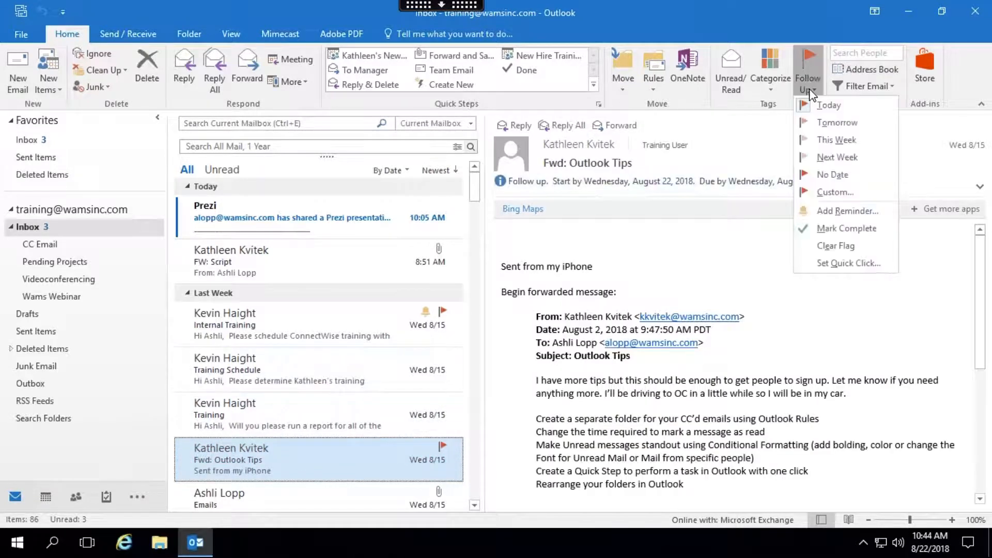
pyautogui.click(828, 231)
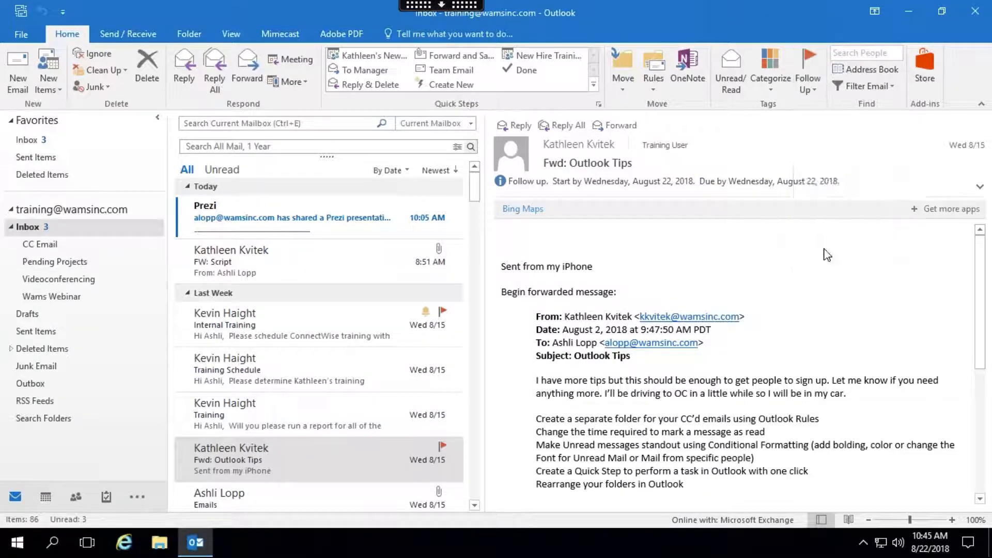
pyautogui.click(324, 420)
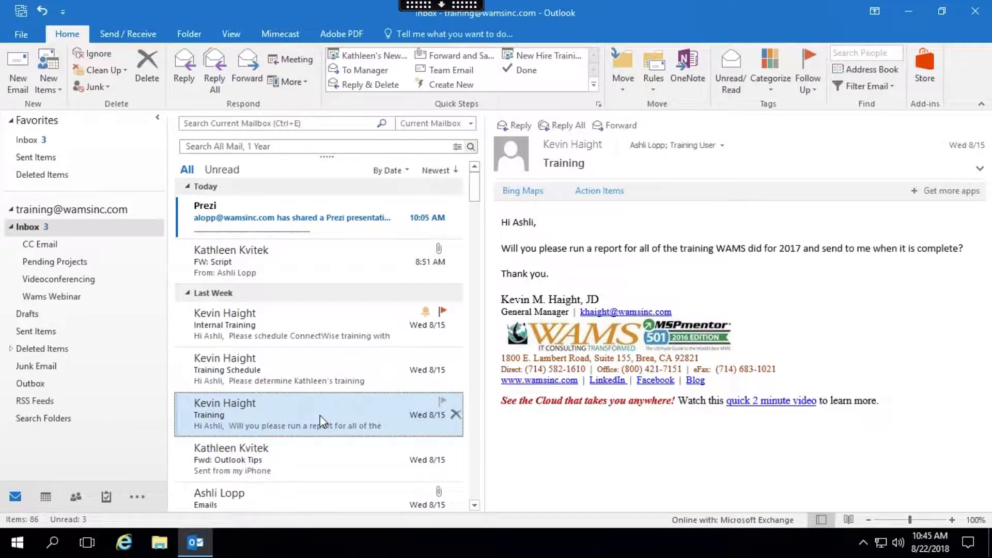
# Leave the virtual desktop and return to the local computer's Citrix Receiver page in the browser
pyautogui.click(446, 6)
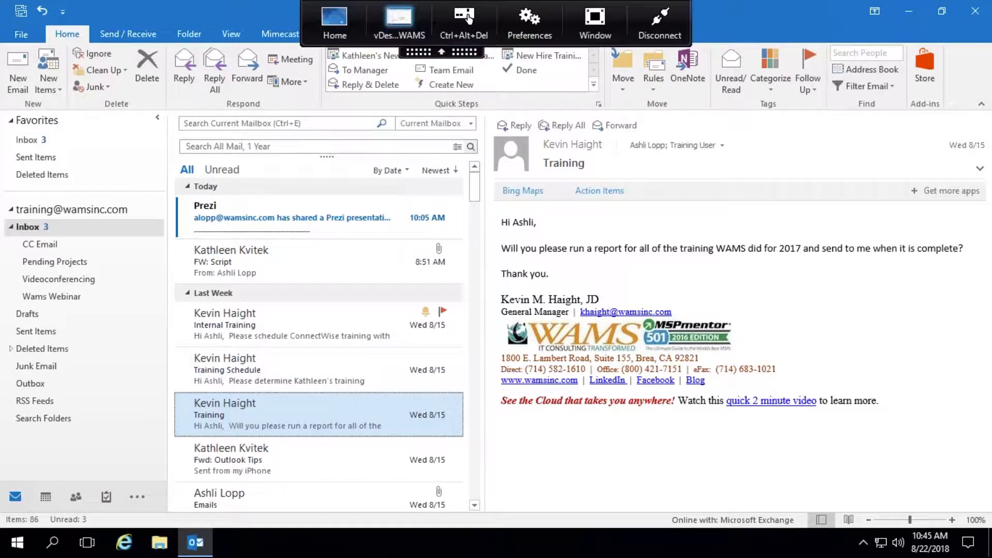
pyautogui.click(341, 17)
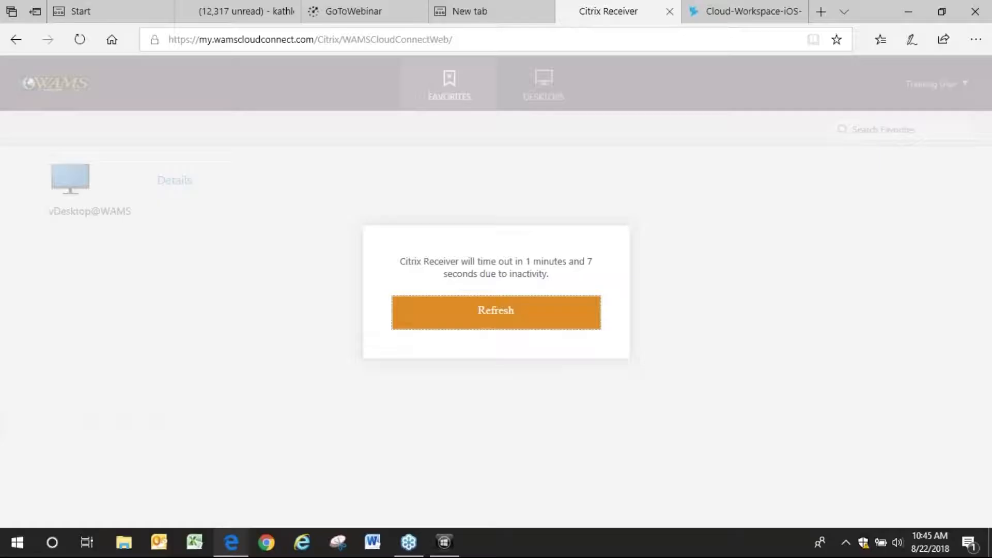